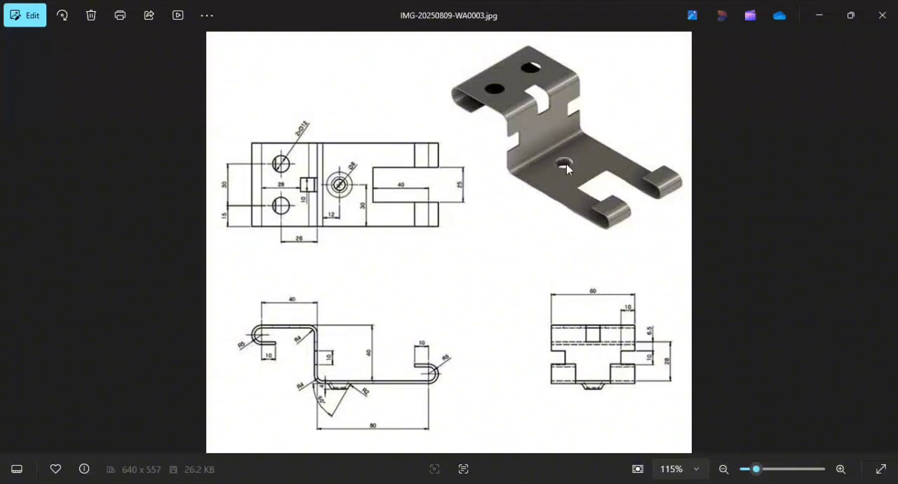
Switch to CATIA V5 and start a new part in the Generative Sheetmetal Design workbench.
key("alt+Tab")
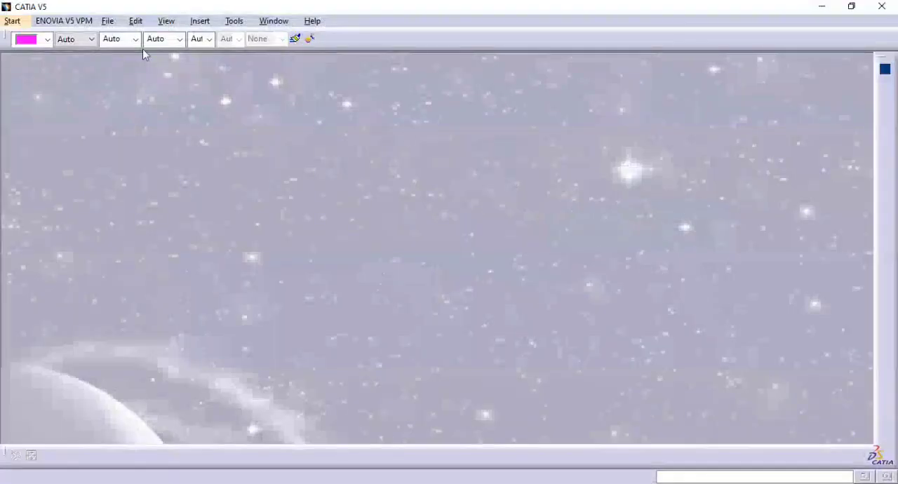
left_click(35, 24)
mouse_move(21, 23)
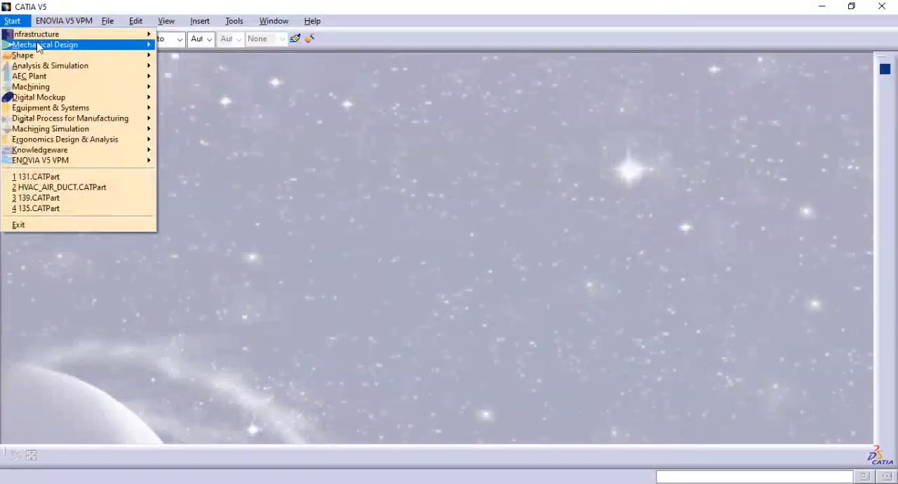
mouse_move(32, 45)
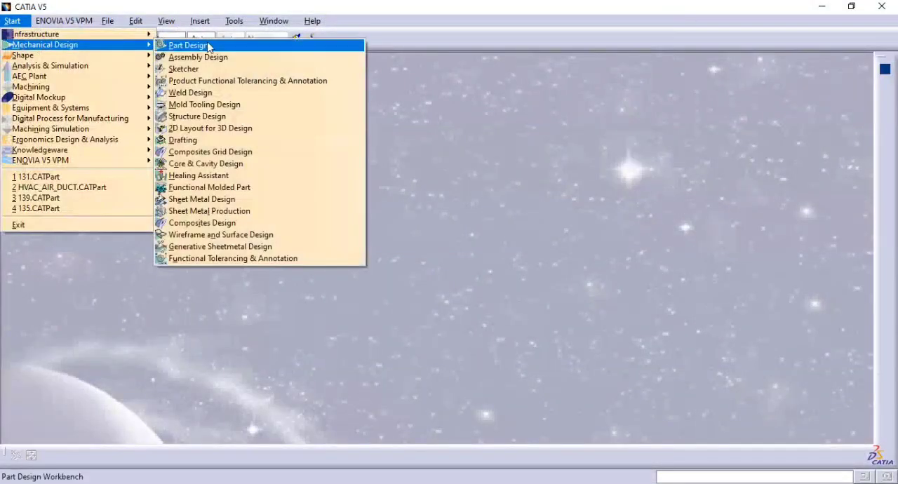
left_click(258, 246)
left_click(778, 423)
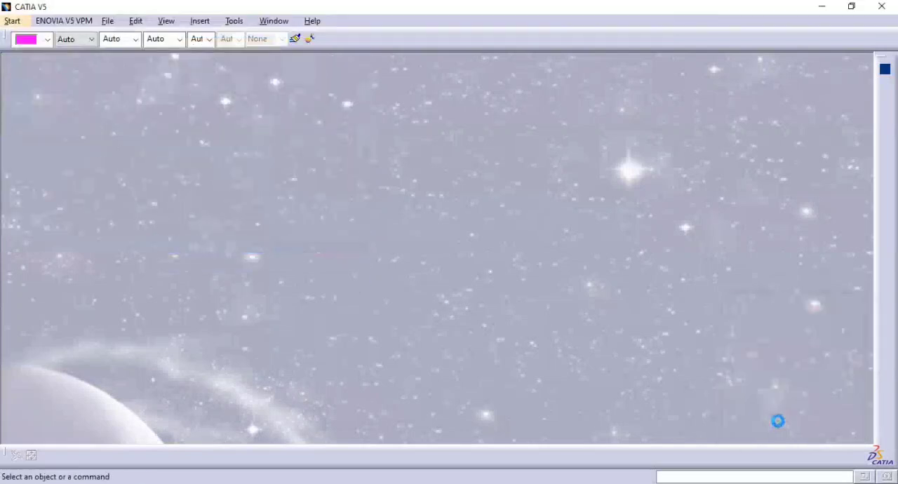
key("alt+Tab")
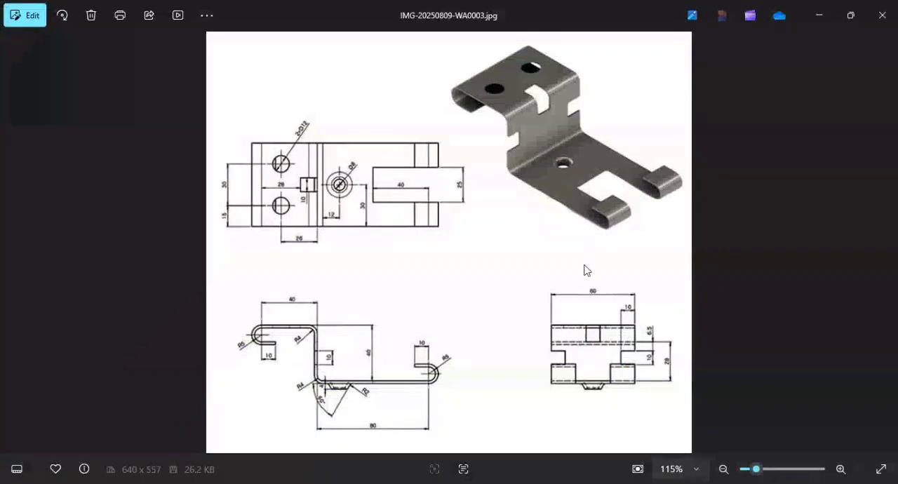
key("alt+Tab")
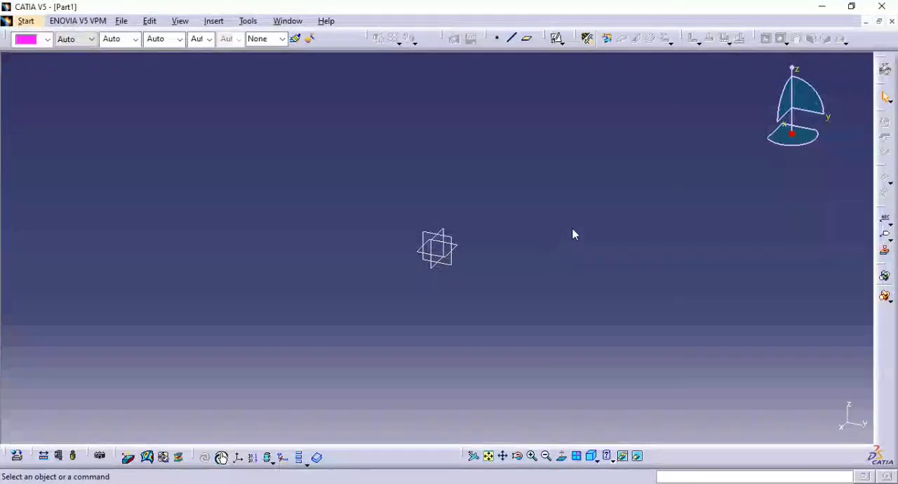
Set the default bend radius in the sheet metal parameters to 2 mm.
left_click(587, 38)
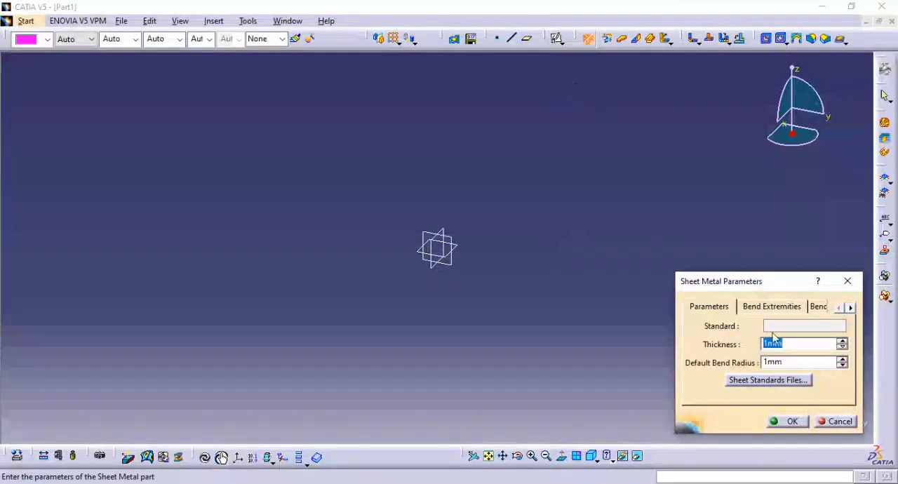
left_click(798, 362)
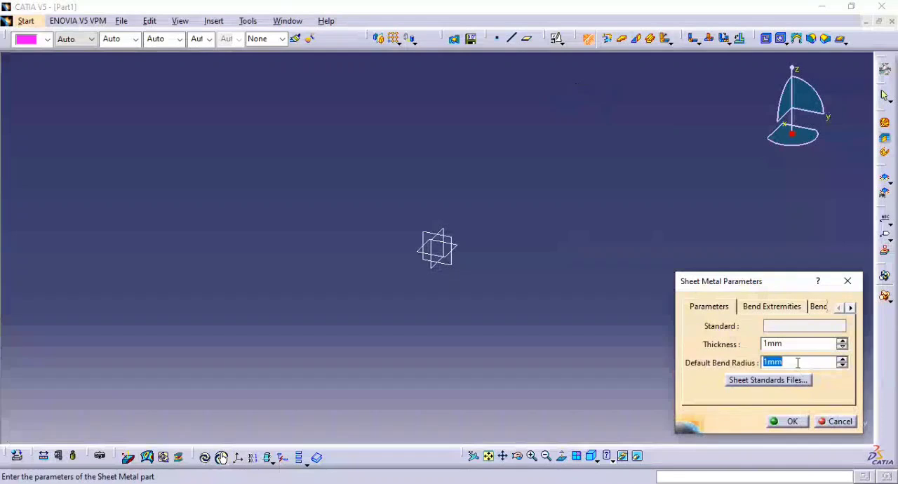
type("2")
key("Return")
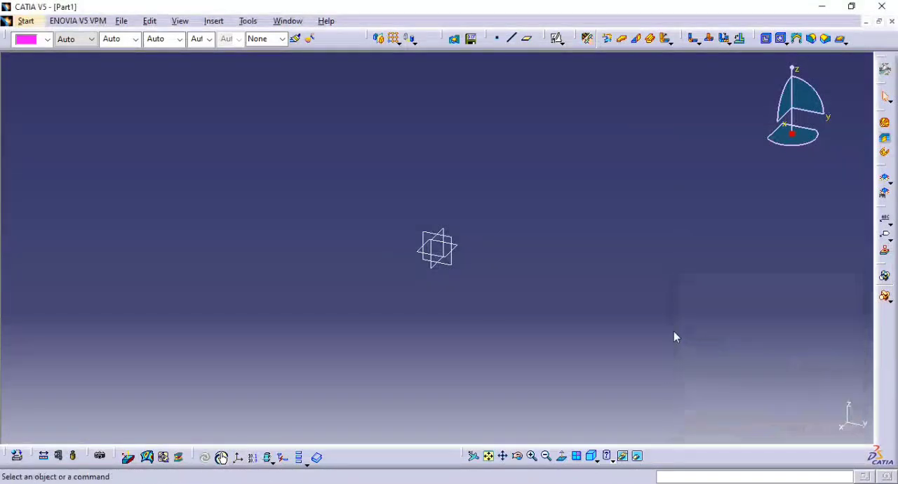
Check the bend radii on the reference drawing and set the default bend radius to 4 mm.
key("alt+Tab")
scroll(386, 367, "down", 1)
scroll(368, 327, "up", 1)
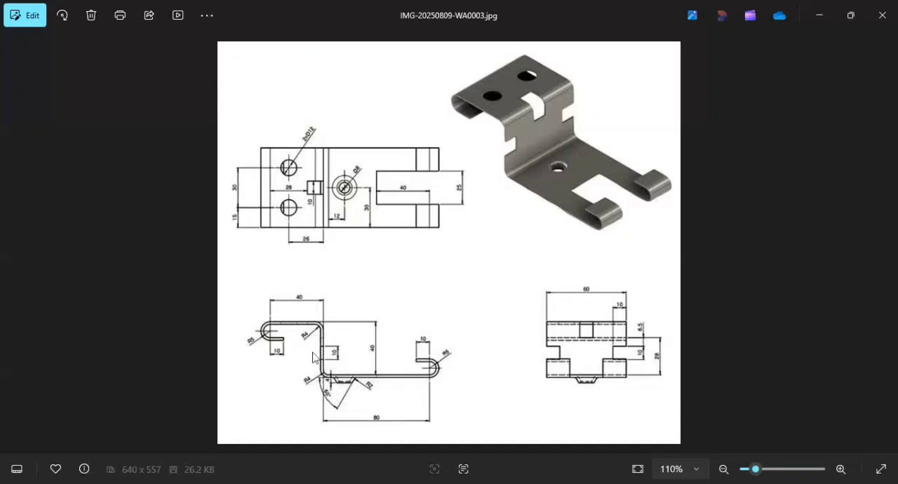
key("alt+Tab")
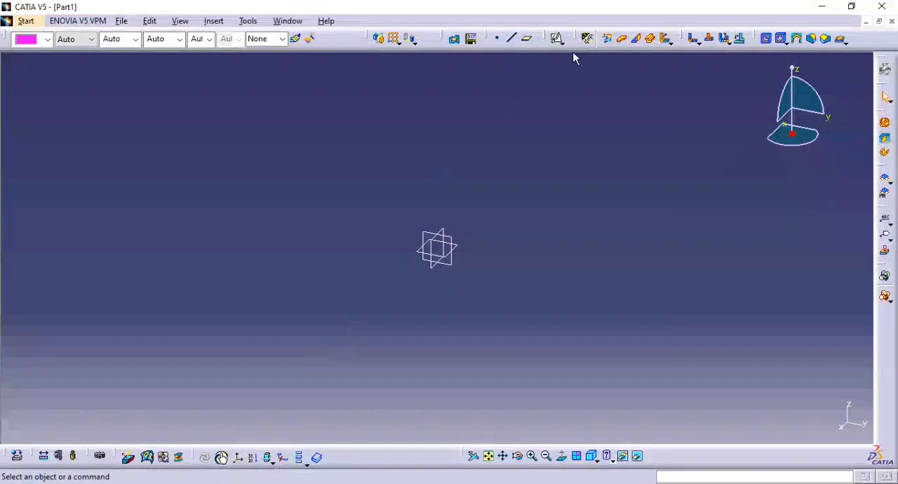
left_click(588, 38)
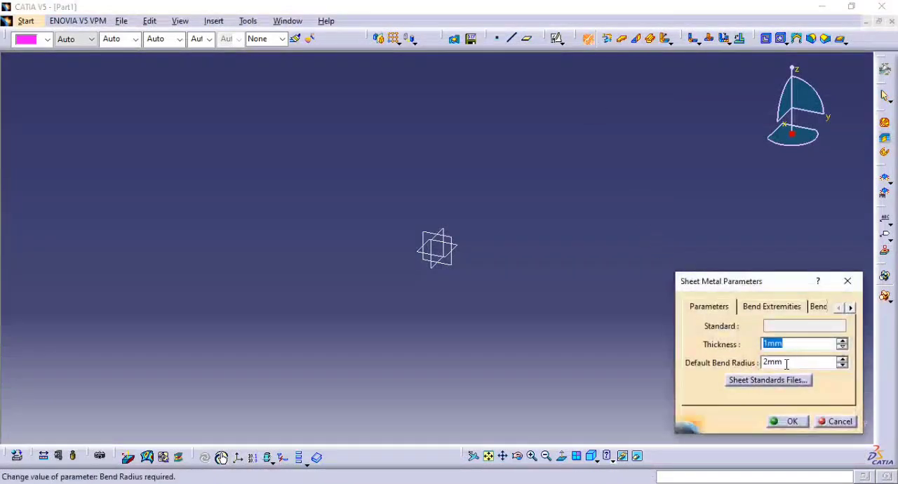
left_click_drag(786, 363, 744, 369)
type("4")
key("Return")
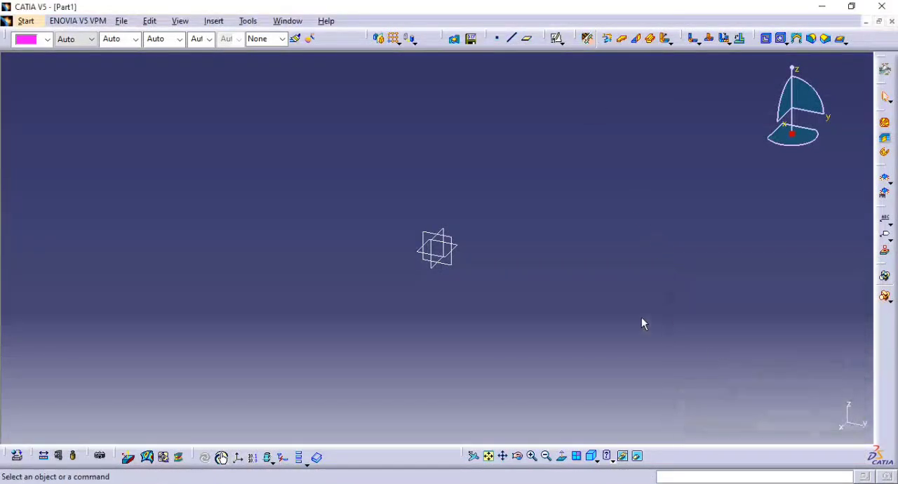
Consult the reference drawing and create a positioned sketch on the yz plane.
key("alt+Tab")
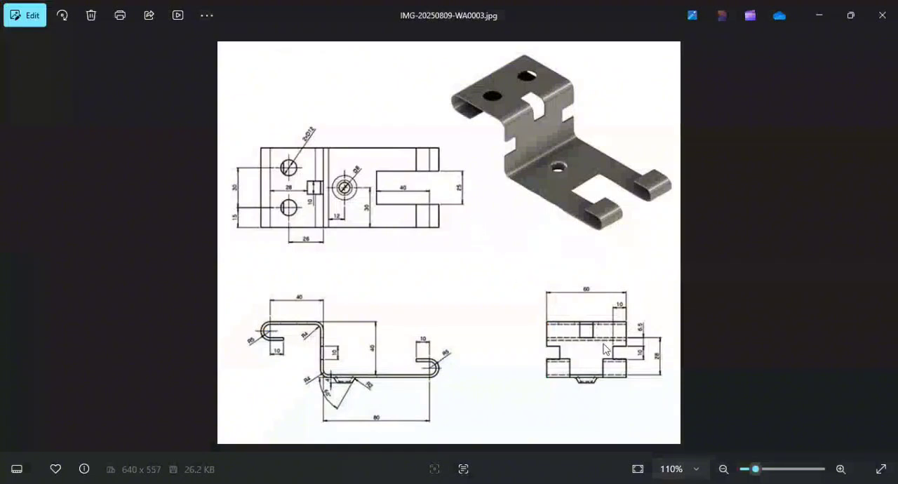
key("alt+Tab")
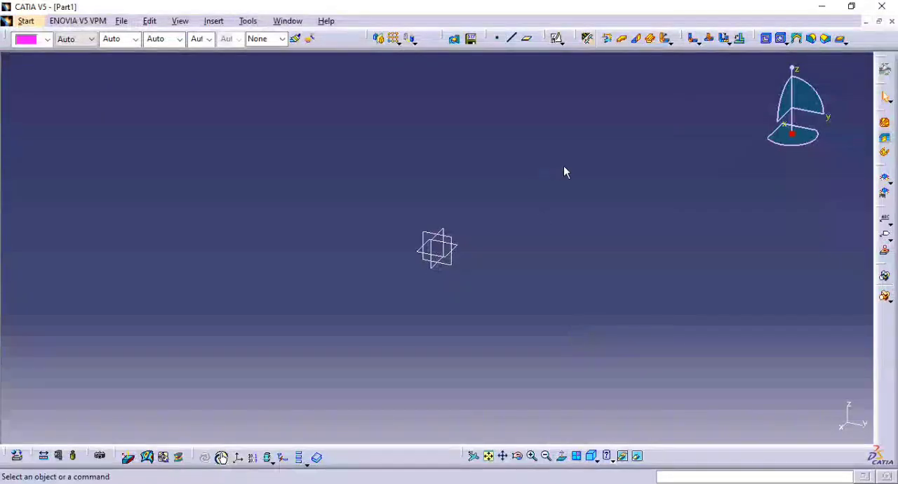
key("alt+Tab")
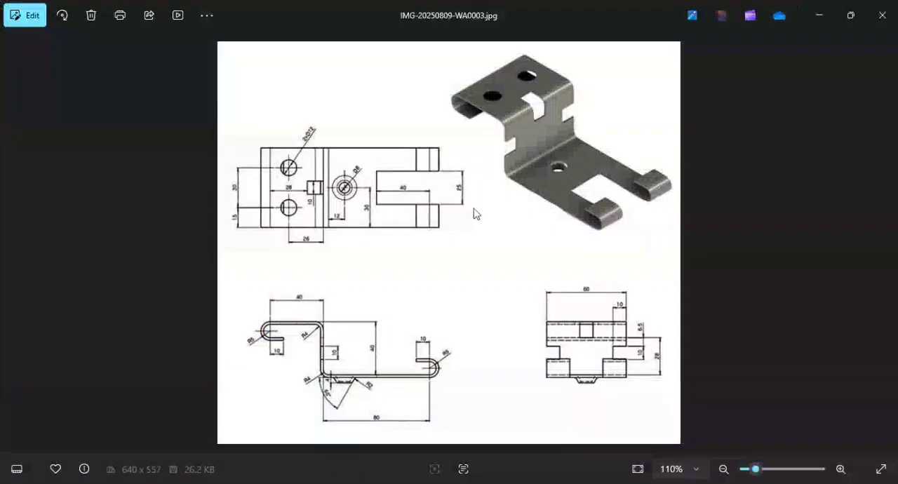
key("alt+Tab")
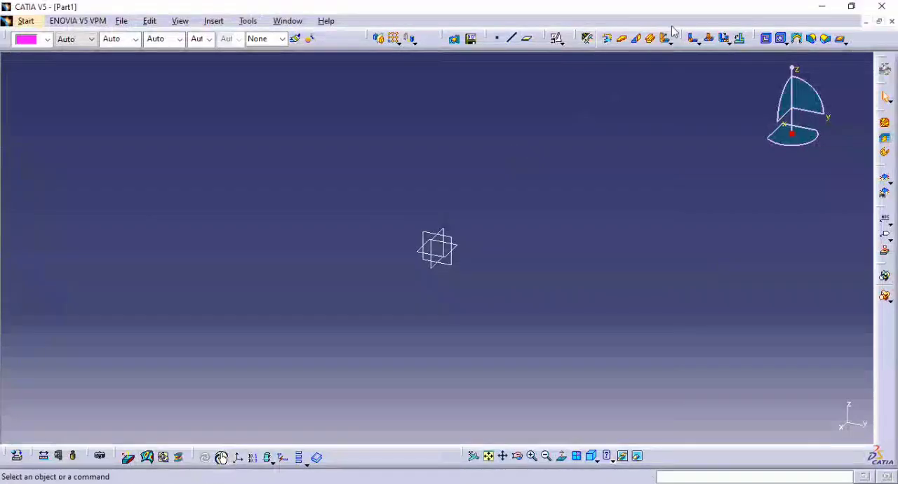
left_click(556, 38)
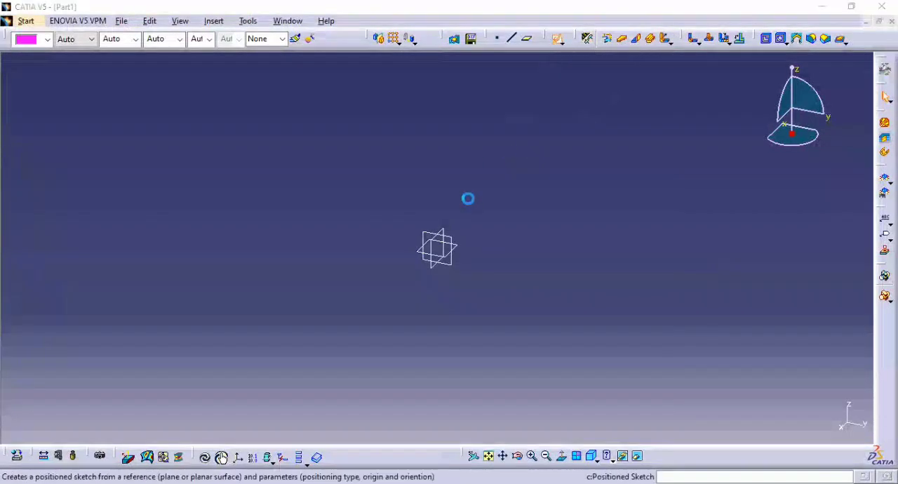
left_click(449, 263)
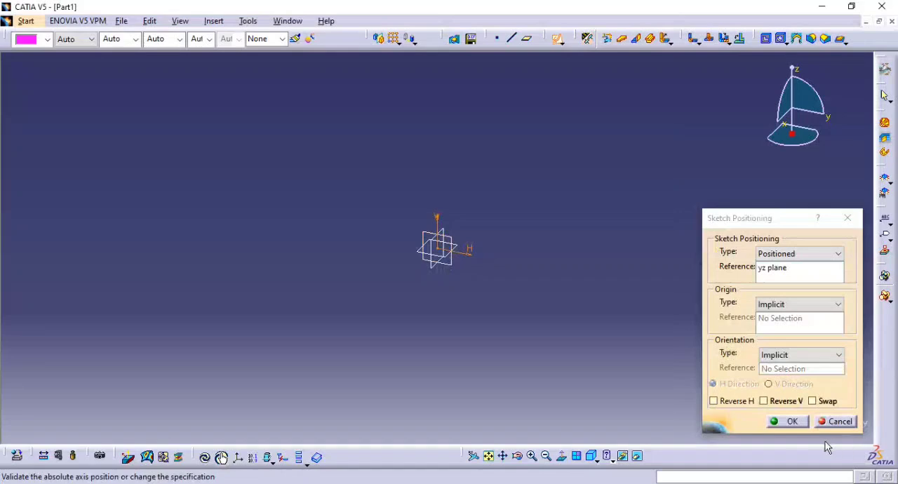
left_click(792, 422)
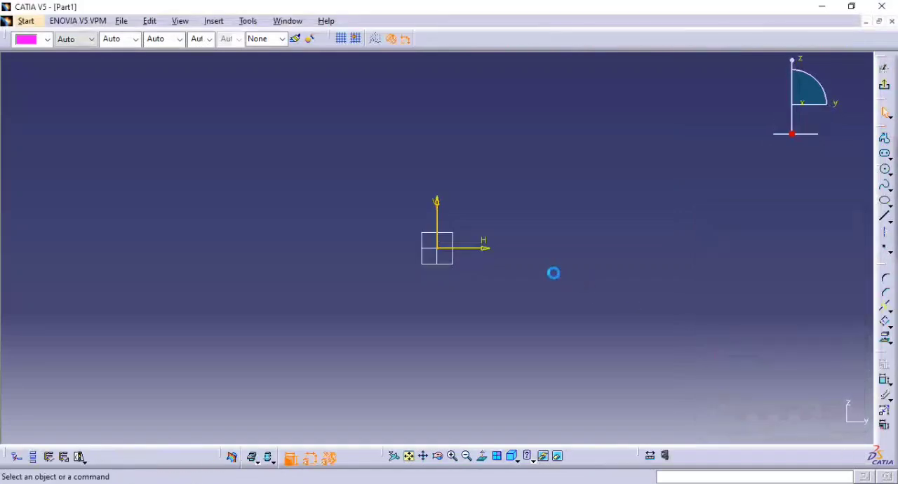
Draw the upper hook profile from the origin: about 54 mm up, about 60 mm left, a short line down and a short return line inward.
key("alt+Tab")
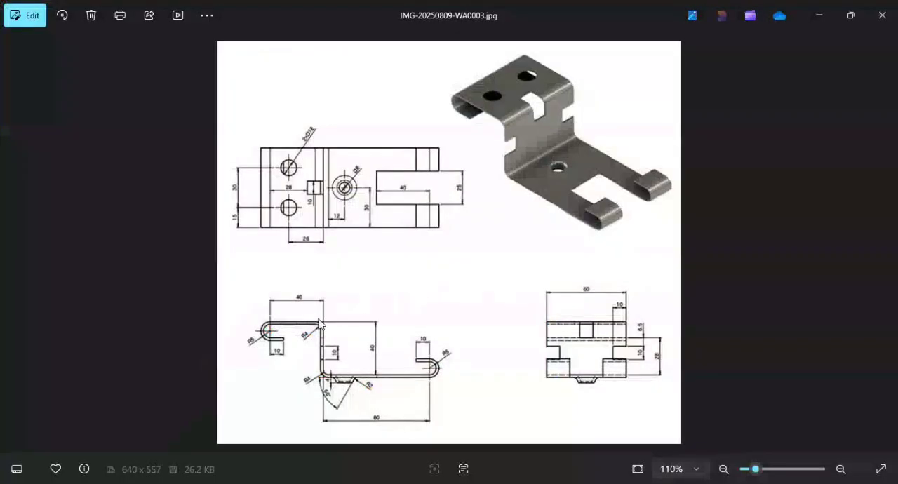
key("alt+Tab")
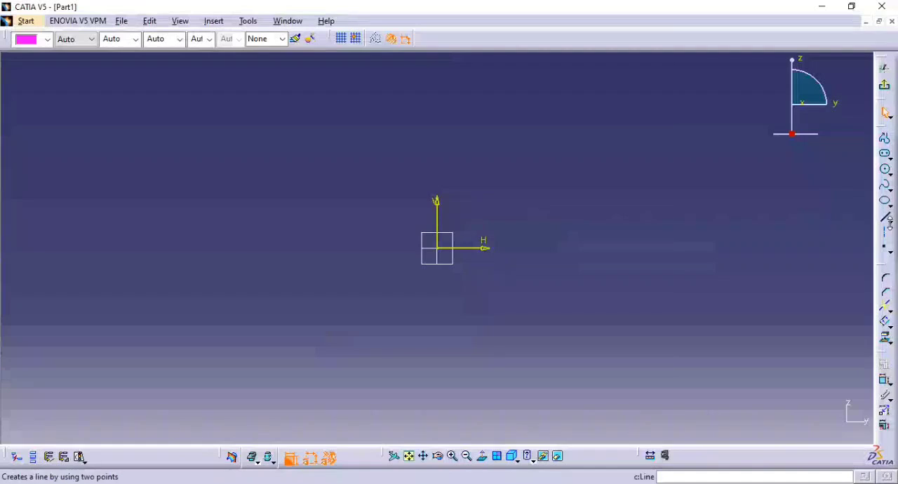
left_click(885, 139)
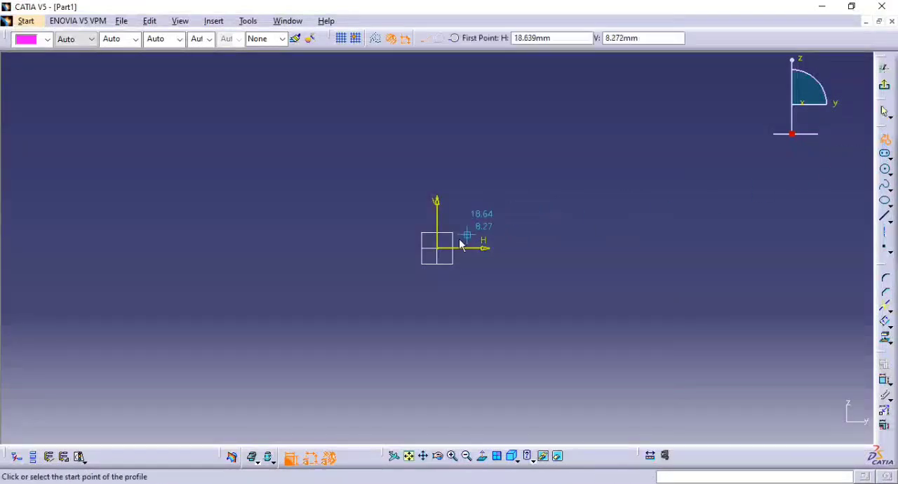
left_click(439, 248)
left_click(437, 160)
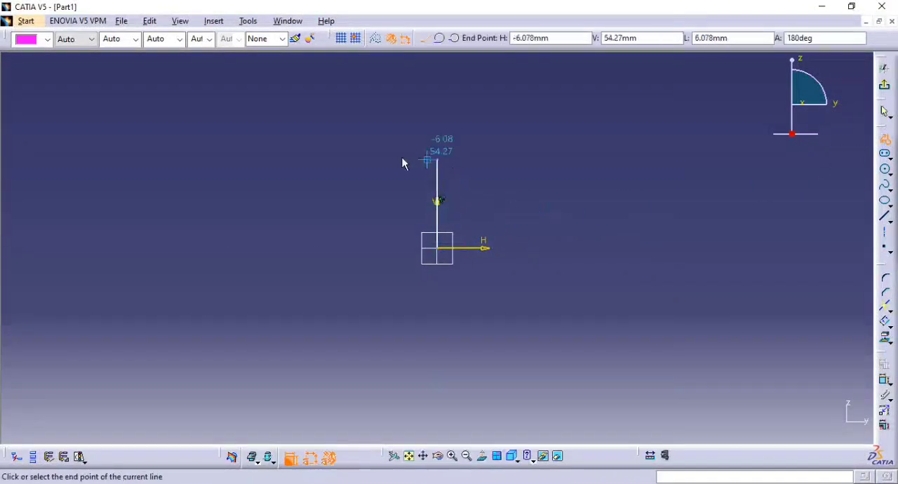
left_click(340, 160)
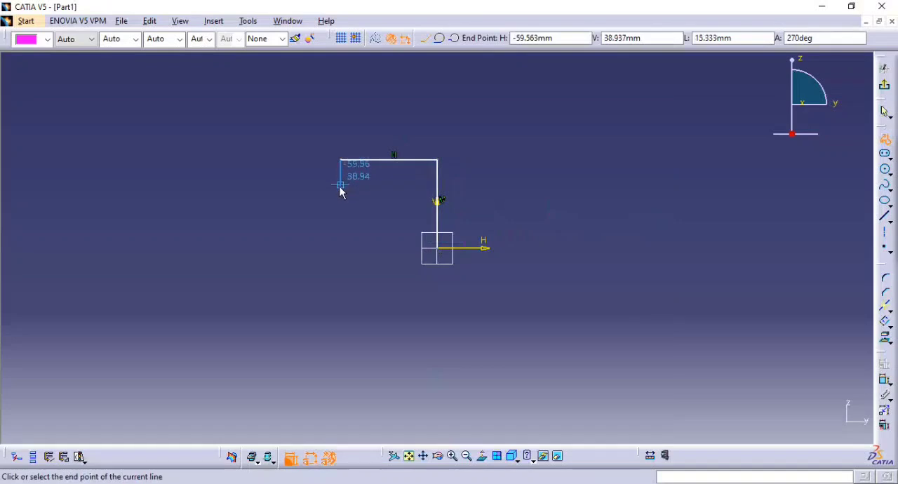
left_click(341, 188)
left_click(368, 191)
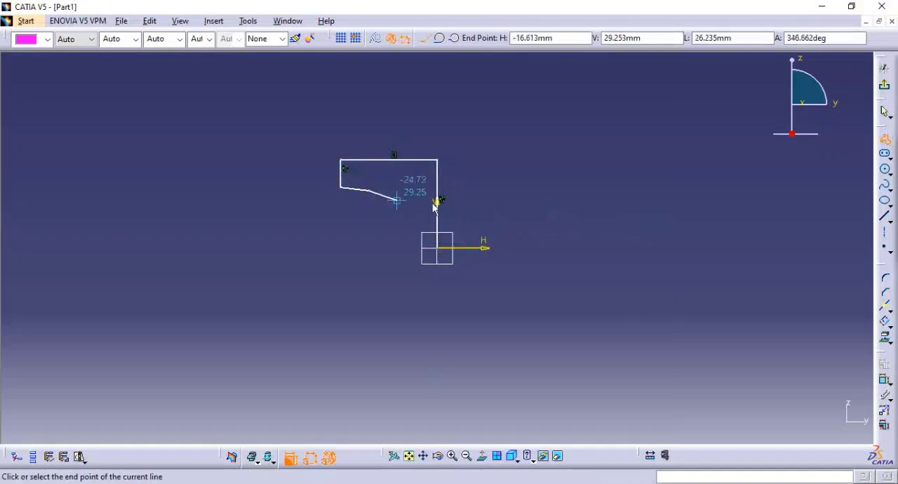
key("Escape")
left_click(718, 175)
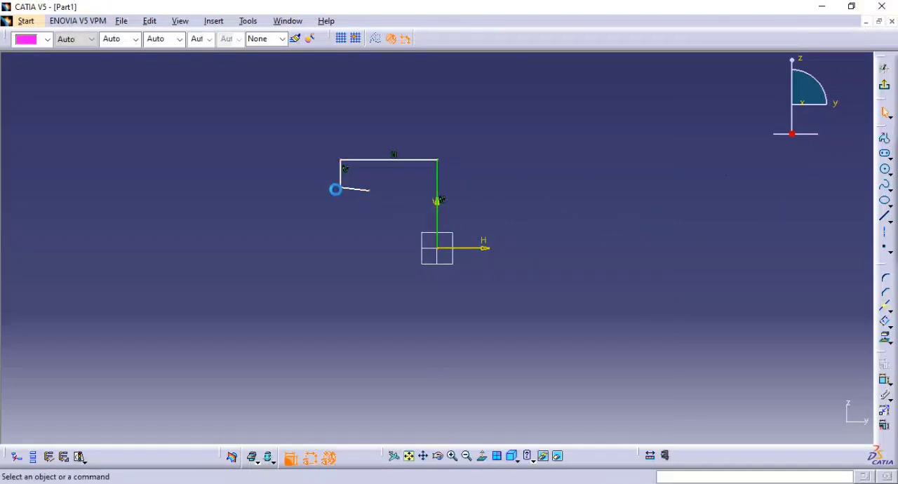
Constrain the short return line of the upper hook to be horizontal.
right_click(355, 188)
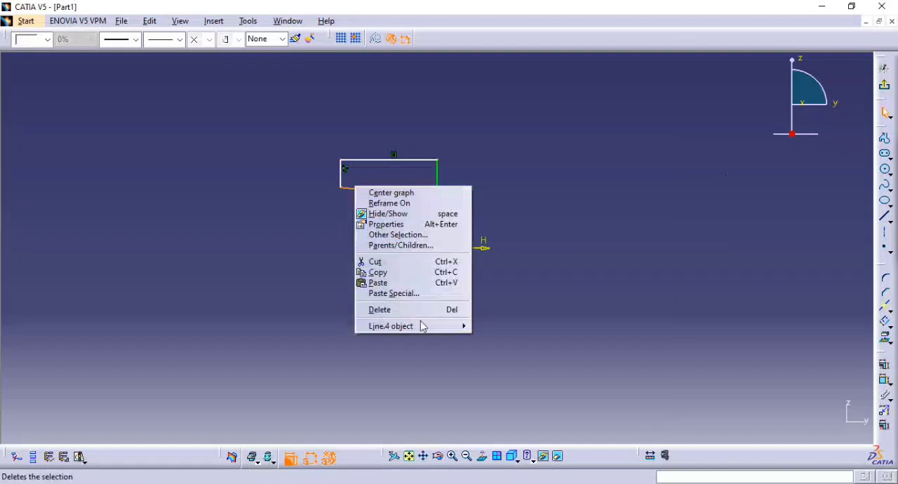
mouse_move(421, 324)
left_click(517, 355)
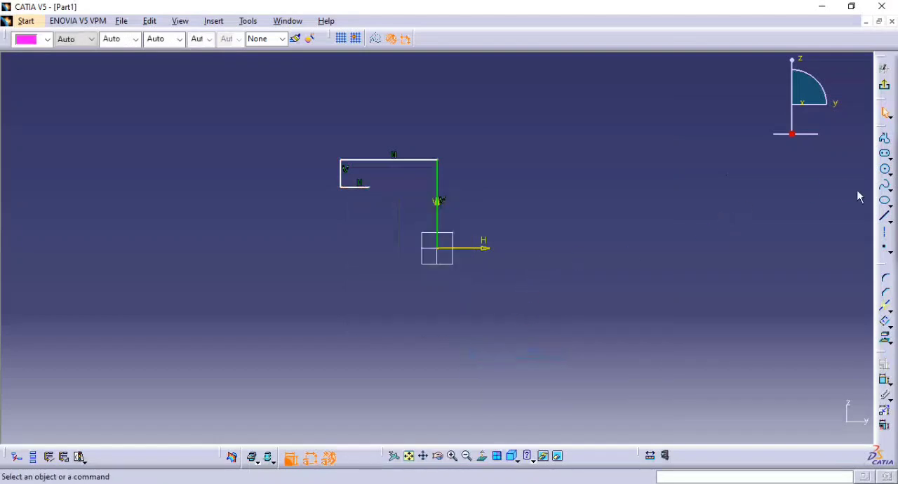
Draw the lower hook profile from the origin: about 126 mm right, about 21 mm up and about 28 mm back left.
left_click(885, 138)
key("alt+Tab")
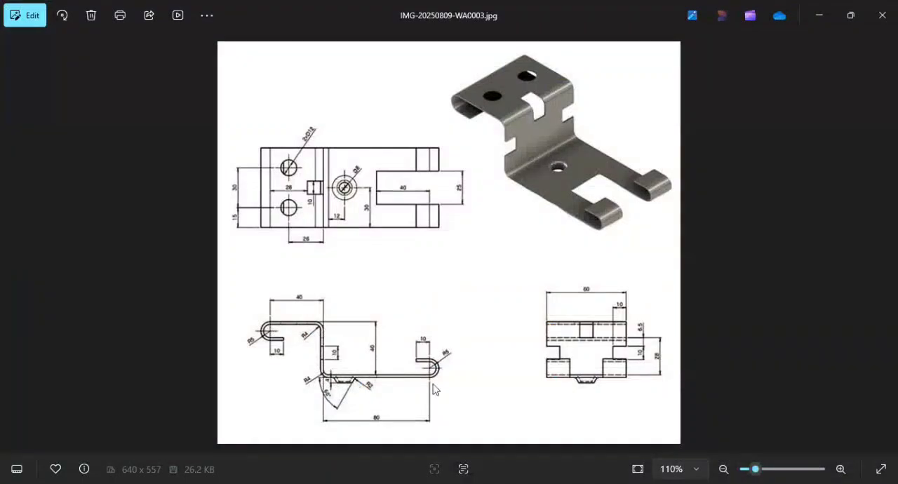
key("alt+Tab")
left_click(438, 249)
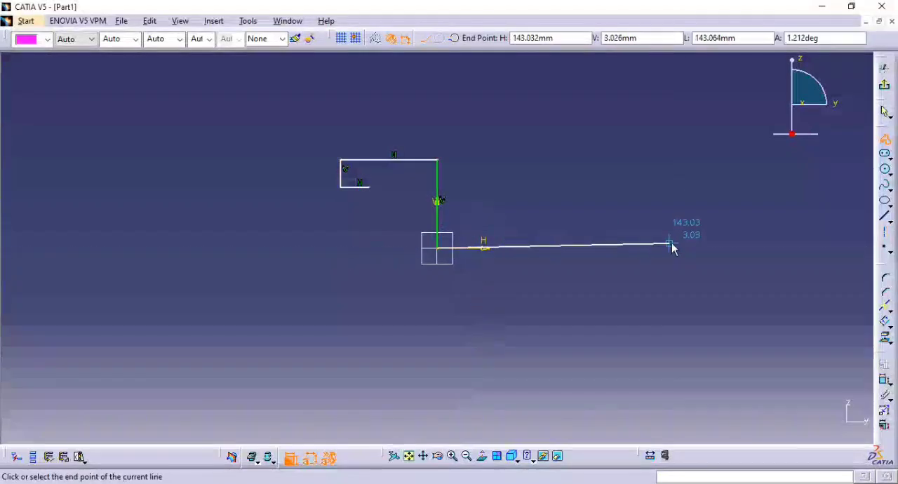
left_click(643, 248)
left_click(643, 214)
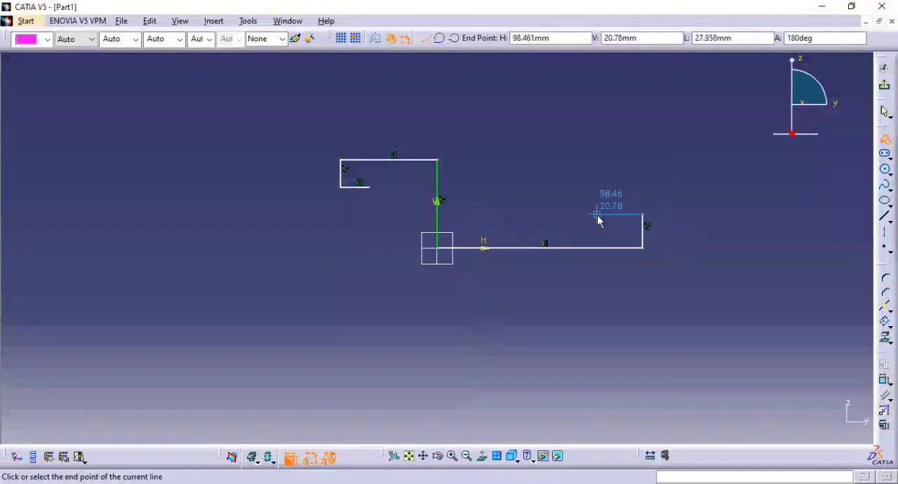
double_click(597, 214)
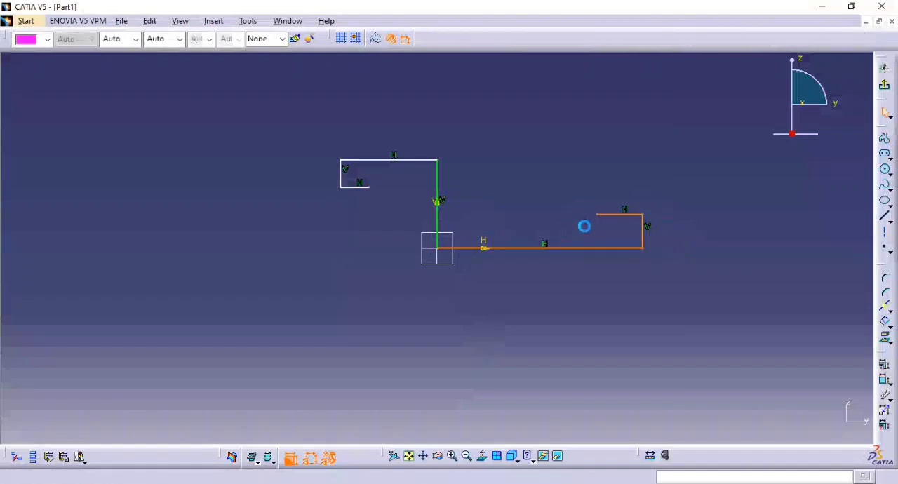
Convert the short vertical end lines of both hooks to construction geometry.
left_click(687, 226)
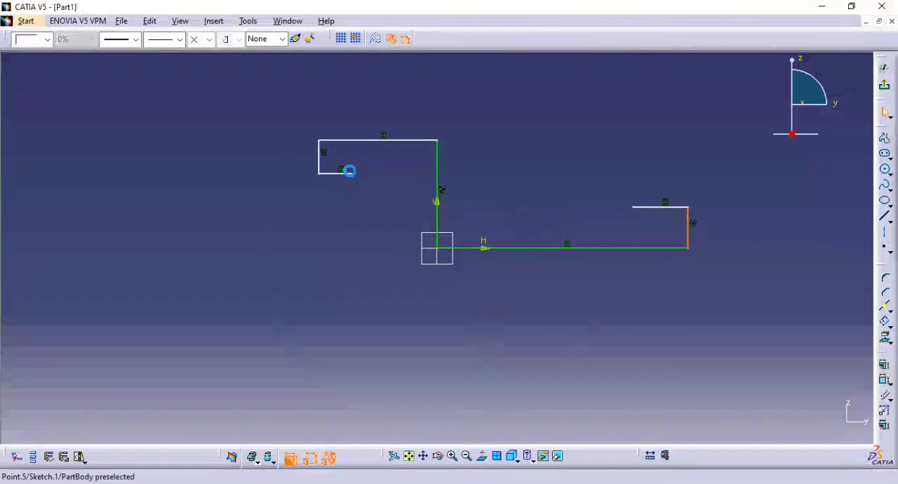
left_click(319, 154, "ctrl")
left_click(375, 40)
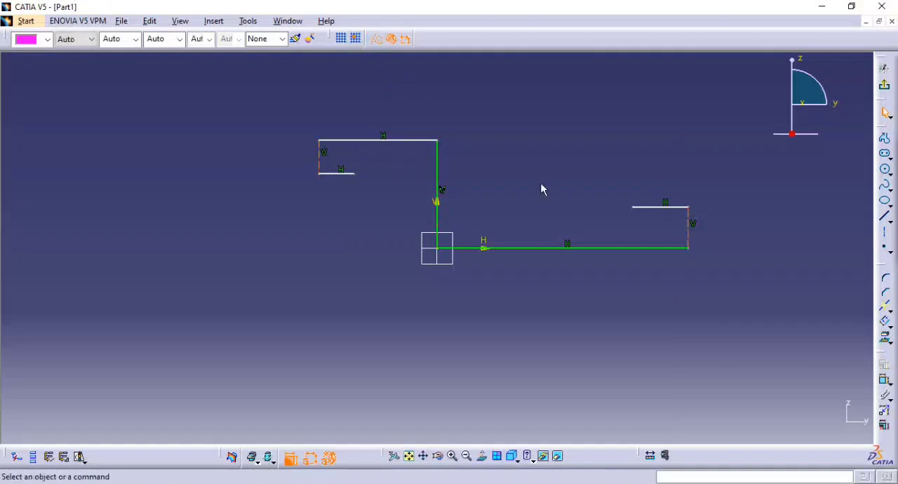
Enable automatic geometric constraints and close the lower hook's open end with a tangent three-point arc, radius about 10.4 mm.
left_click(889, 174)
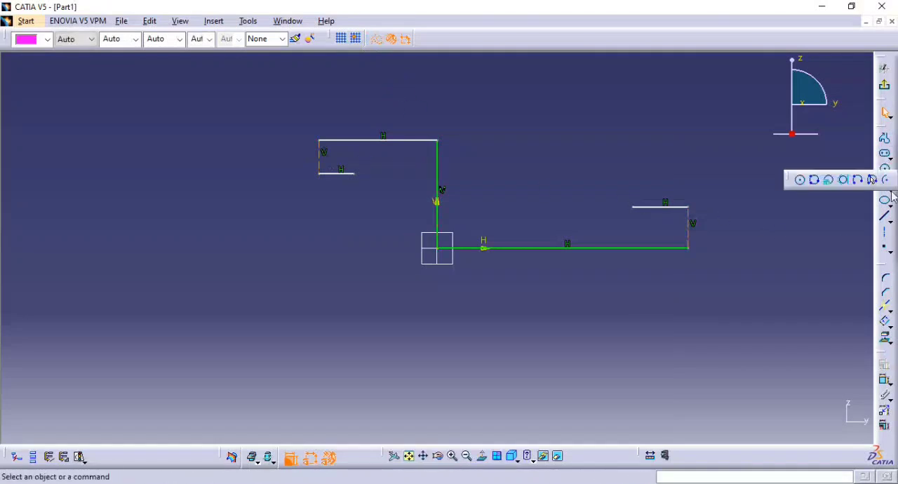
left_click(873, 181)
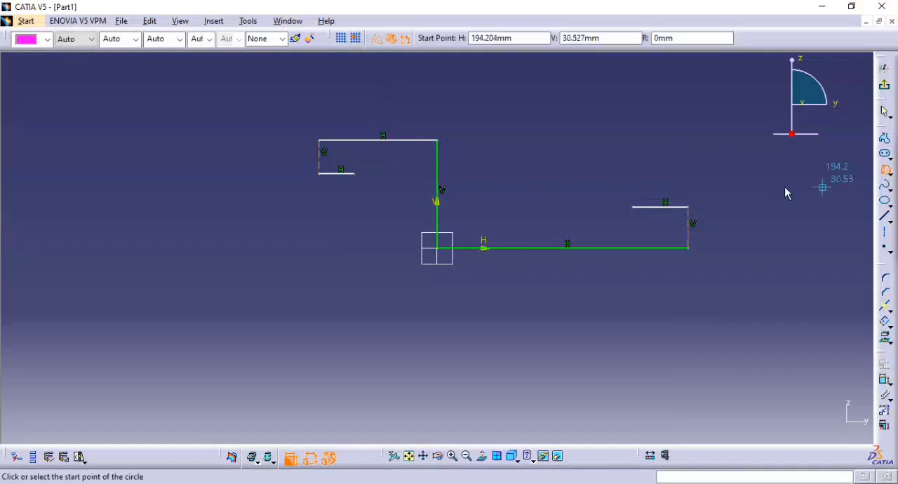
left_click(689, 209)
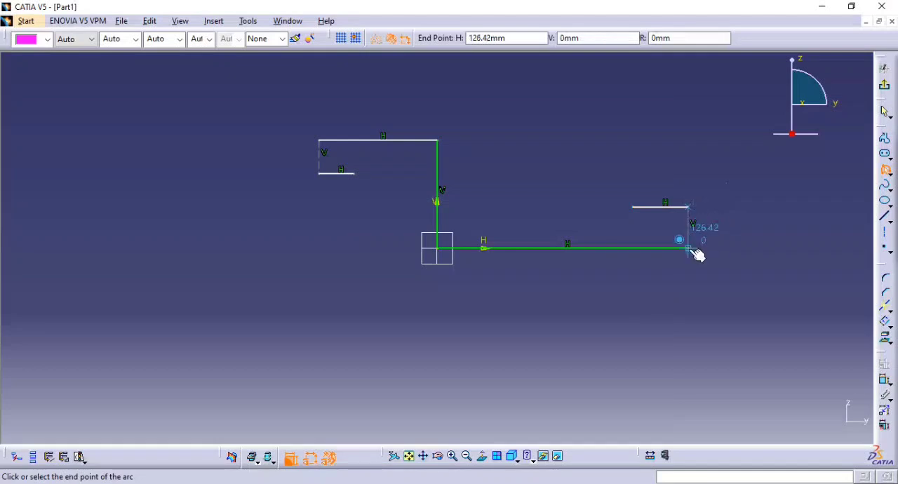
left_click(690, 247)
middle_click_drag(691, 228, 695, 134, "ctrl")
mouse_move(674, 183)
middle_mouse_down()
mouse_move(422, 232)
mouse_move(298, 237)
middle_mouse_up()
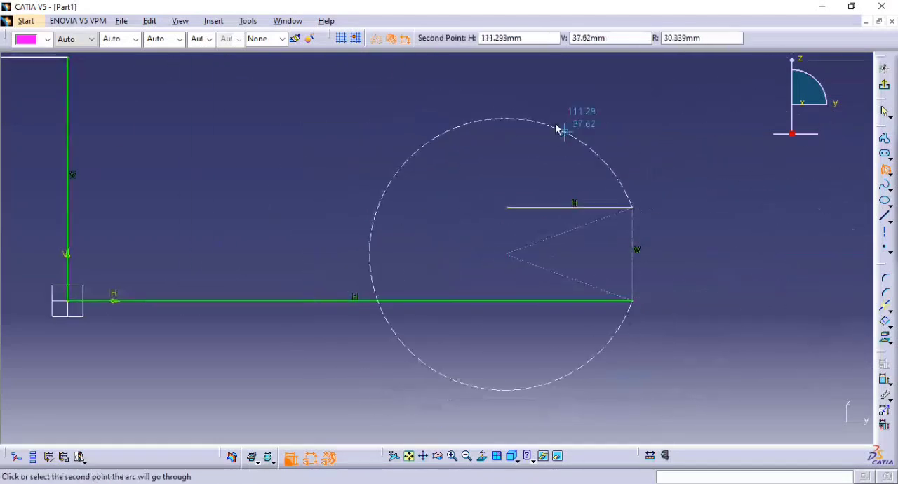
left_click(375, 38)
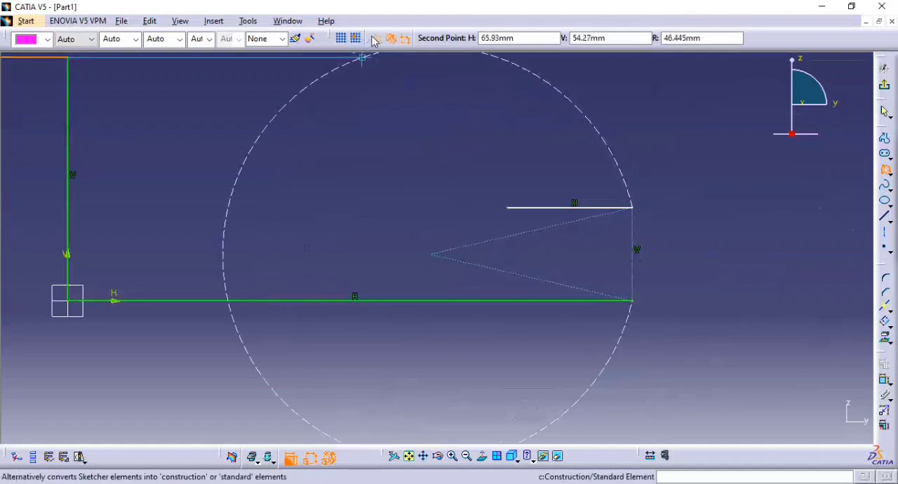
left_click(672, 234)
Close the upper hook's open end with an outward tangent arc through its two line endpoints, radius about 8.5 mm.
middle_click_drag(662, 245, 650, 314)
middle_click_drag(589, 279, 804, 292)
mouse_move(433, 288)
middle_mouse_down()
mouse_move(419, 240)
mouse_move(624, 309)
middle_mouse_up()
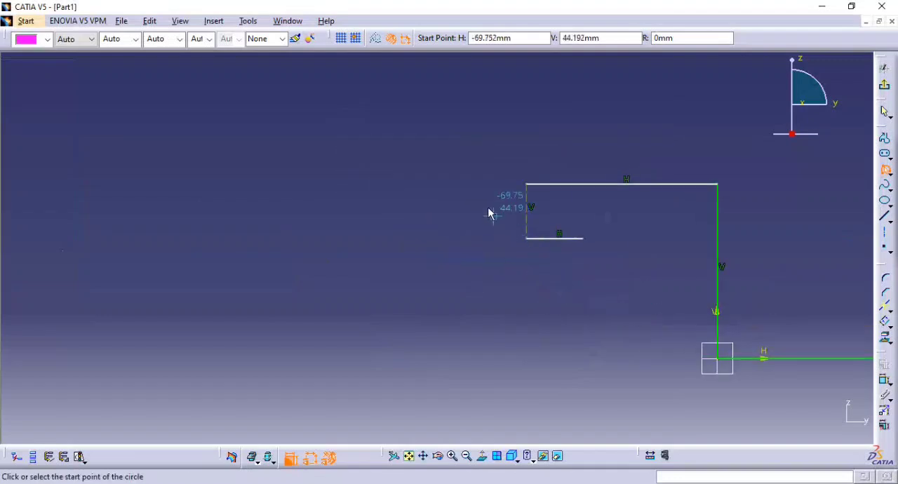
left_click(527, 185)
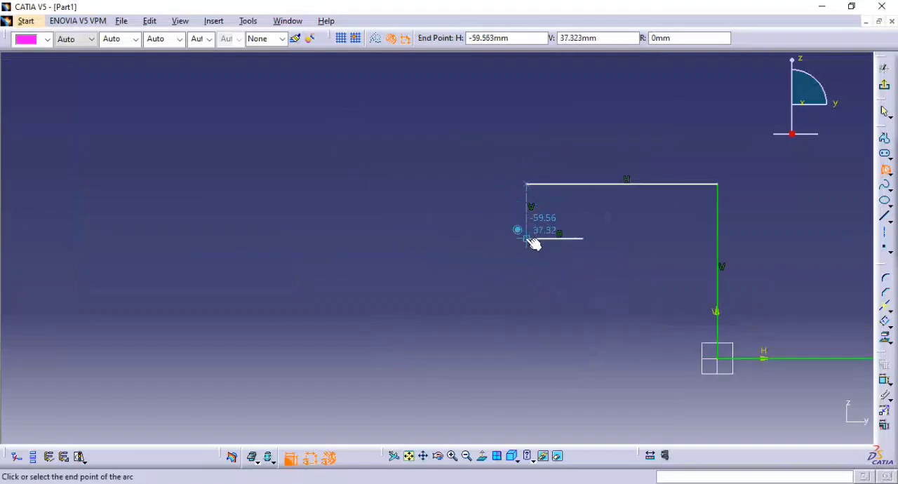
left_click(527, 237)
left_click(501, 228)
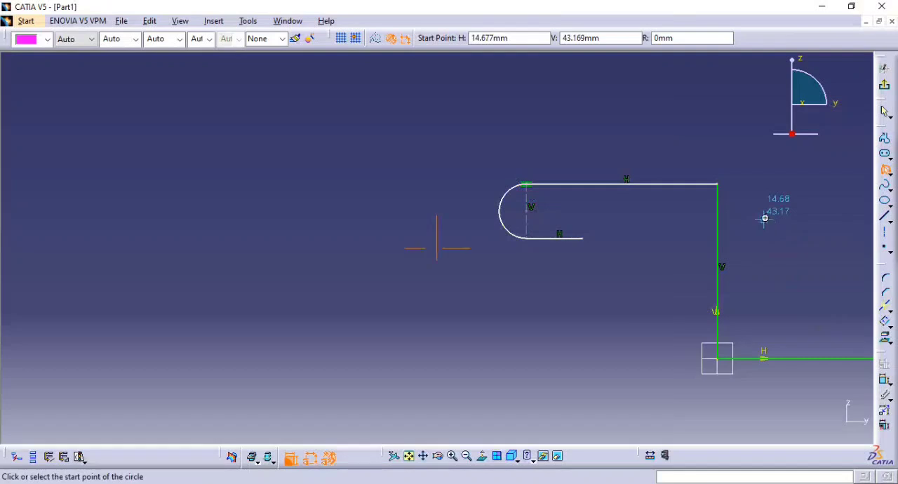
middle_click_drag(764, 219, 645, 231)
key("Escape")
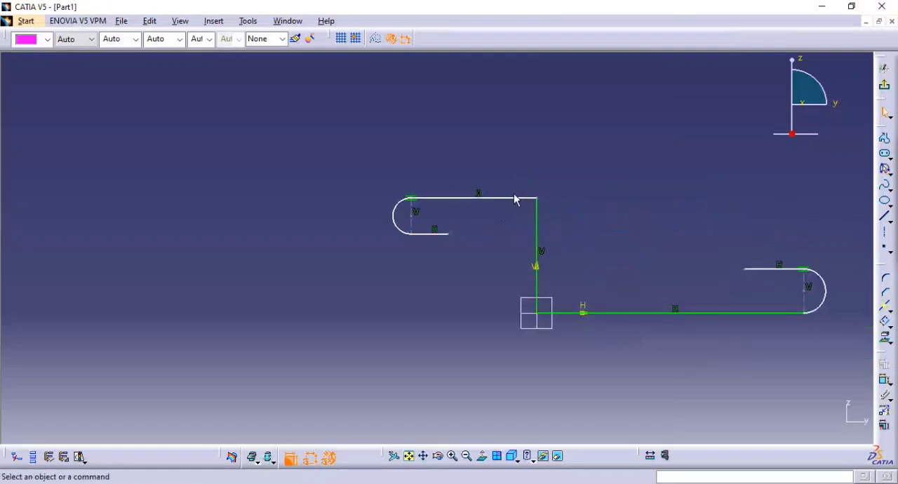
Add radius dimensions to the end arcs of both hooks.
middle_click_drag(553, 209, 581, 202)
left_click(883, 380)
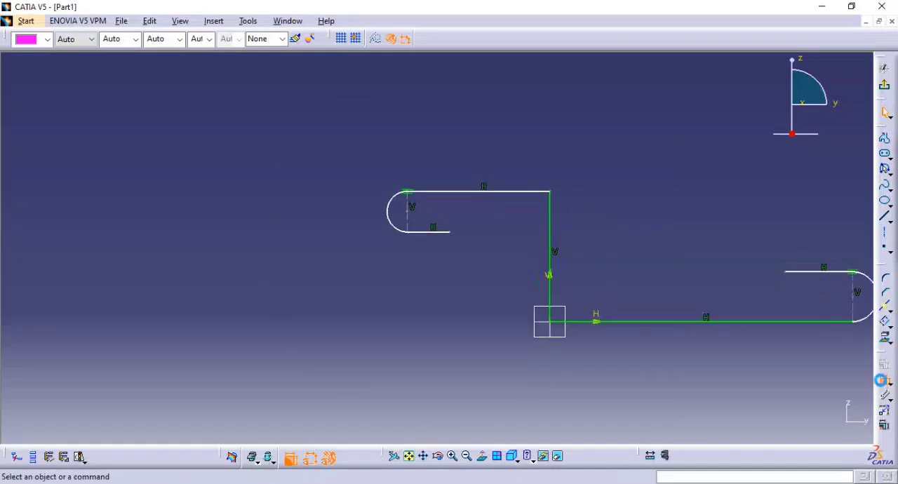
middle_click_drag(711, 274, 623, 272)
left_click(785, 280)
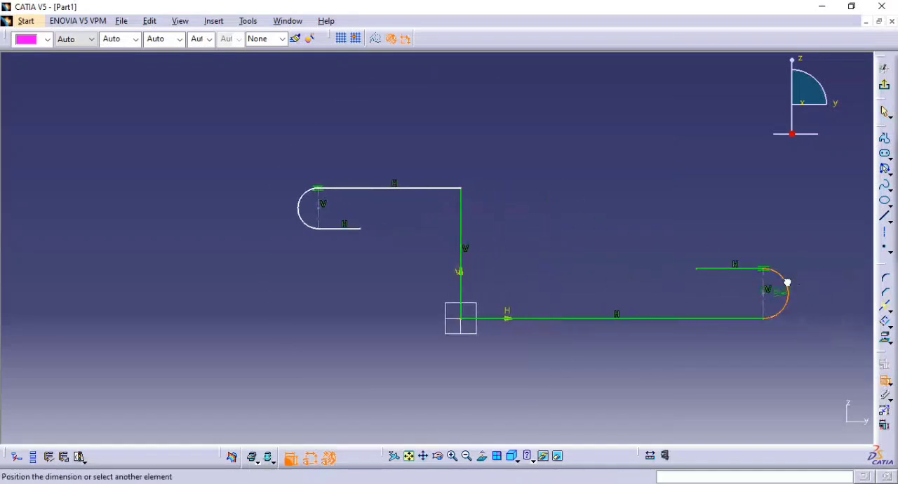
left_click(787, 282)
left_click(298, 220)
left_click(271, 246)
Check the reference drawing and set the radius of both hook arcs to 5 mm.
key("alt+Tab")
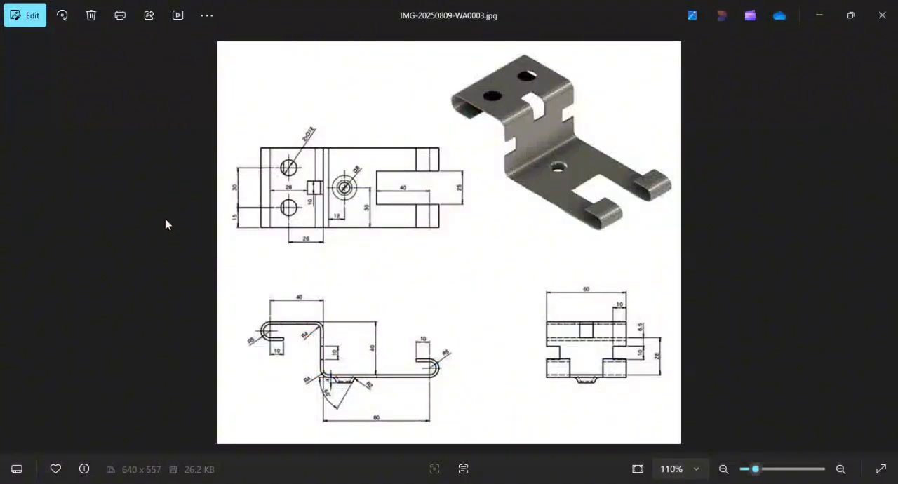
key("alt+Tab")
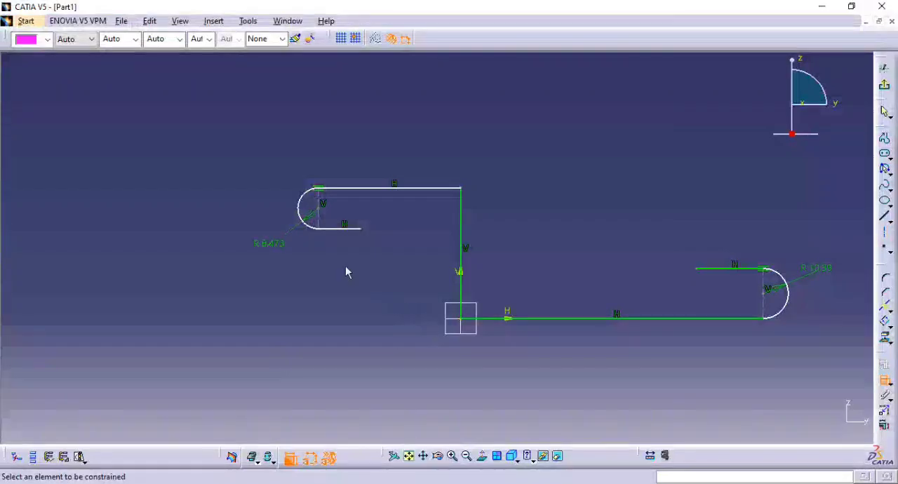
double_click(261, 246)
type("5")
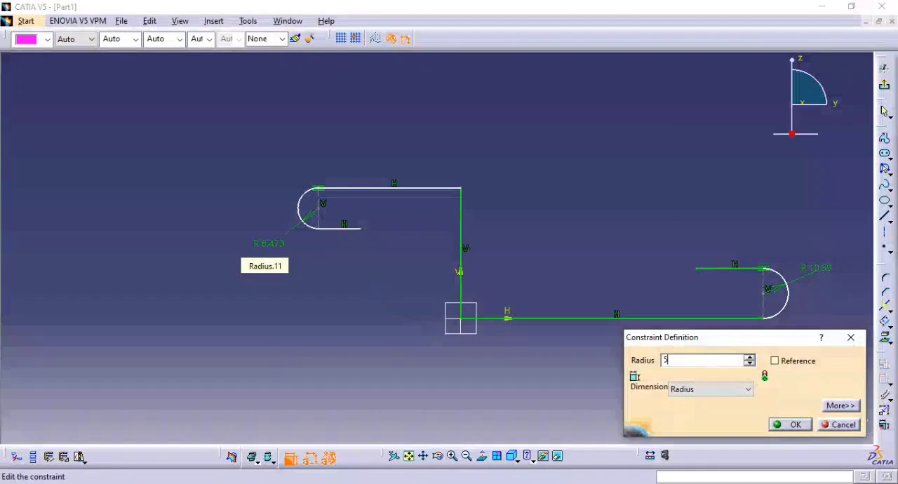
key("Return")
double_click(816, 268)
type("5")
key("Return")
Dimension the vertical distance between the upper and lower horizontal lines and set it to 40 mm, per the reference drawing.
middle_click_drag(569, 343, 573, 328, "ctrl")
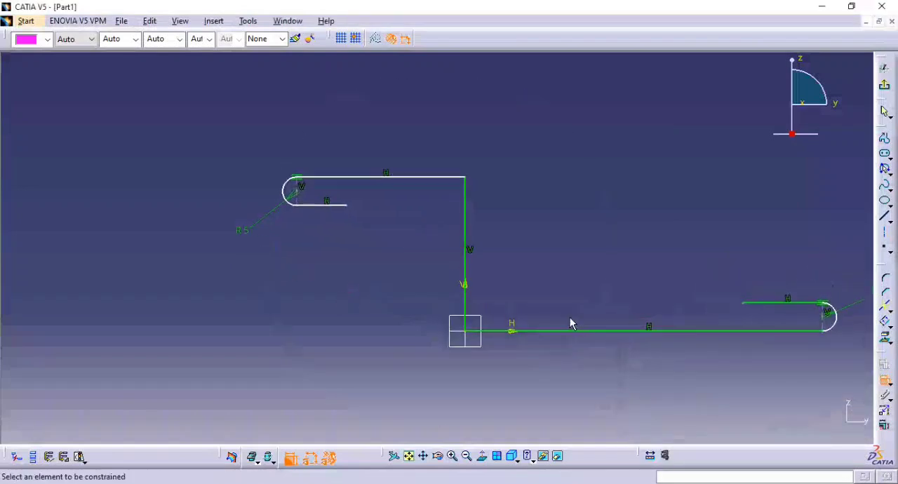
key("alt+Tab")
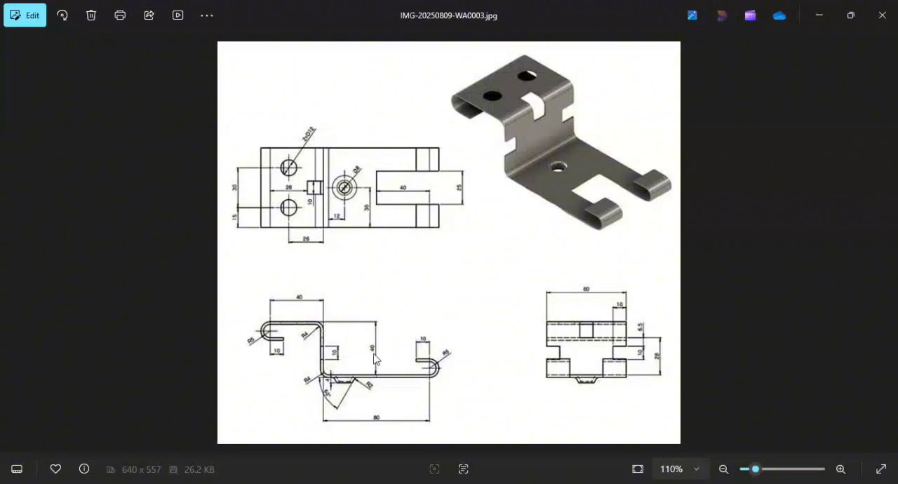
key("alt+Tab")
left_click(428, 178)
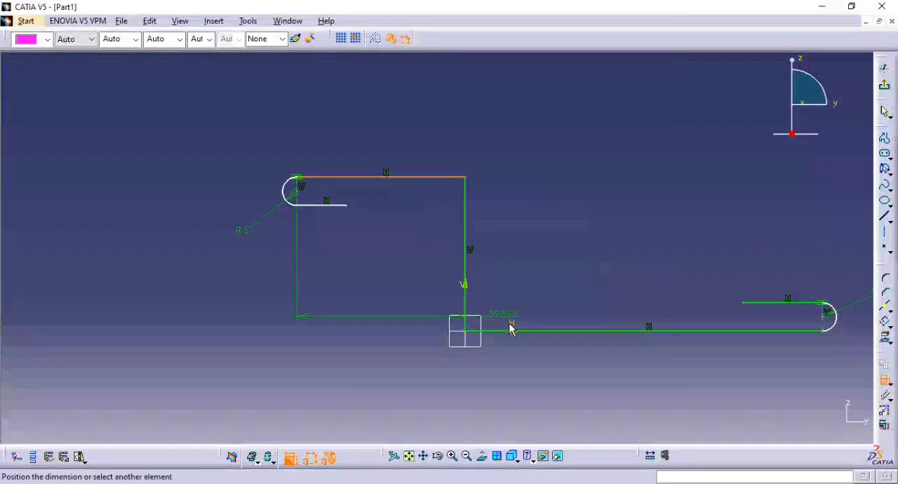
left_click(538, 332)
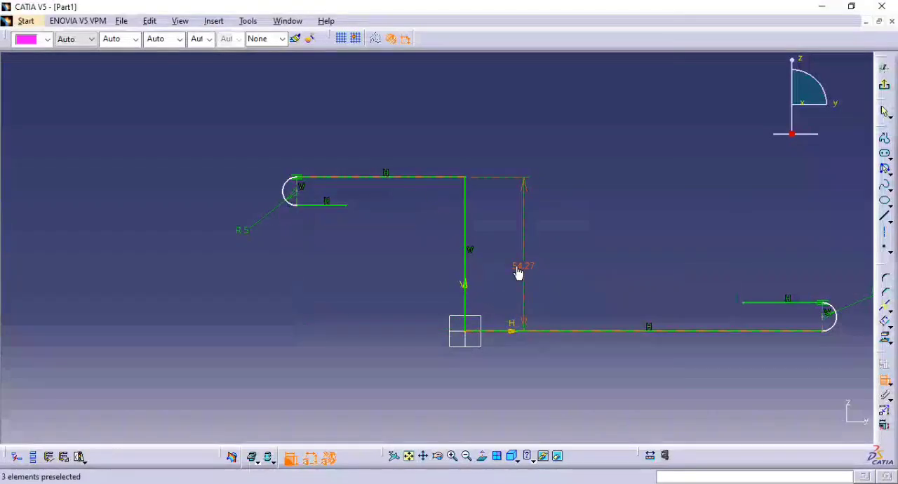
double_click(518, 273)
type("40")
key("Return")
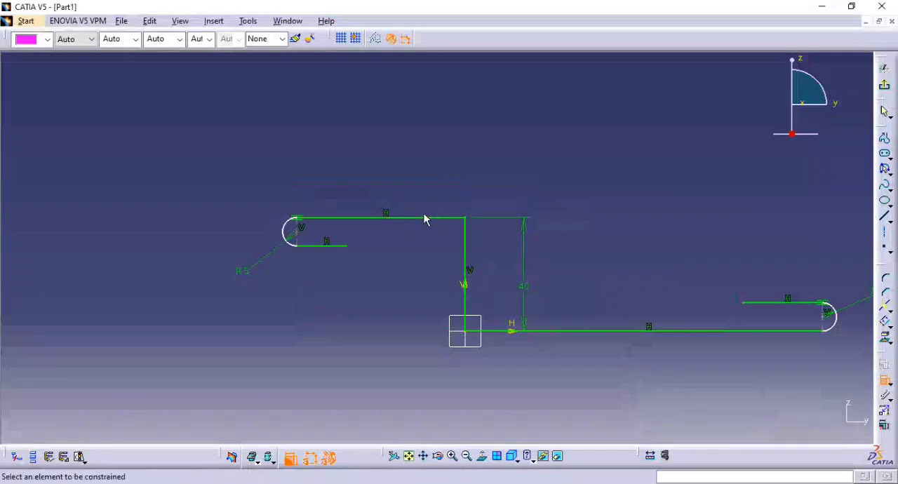
Dimension the upper horizontal line's length and set it to 40 mm, per the reference drawing.
left_click(425, 219)
key("alt+Tab")
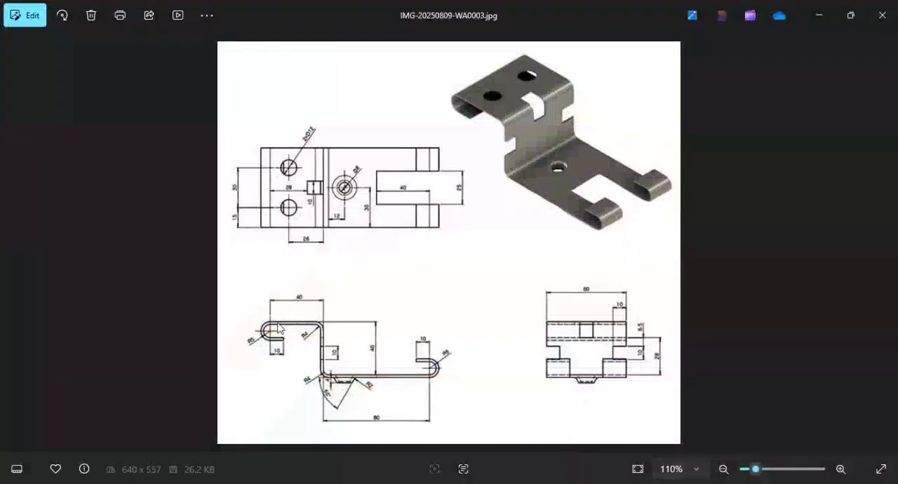
key("alt+Tab")
double_click(401, 149)
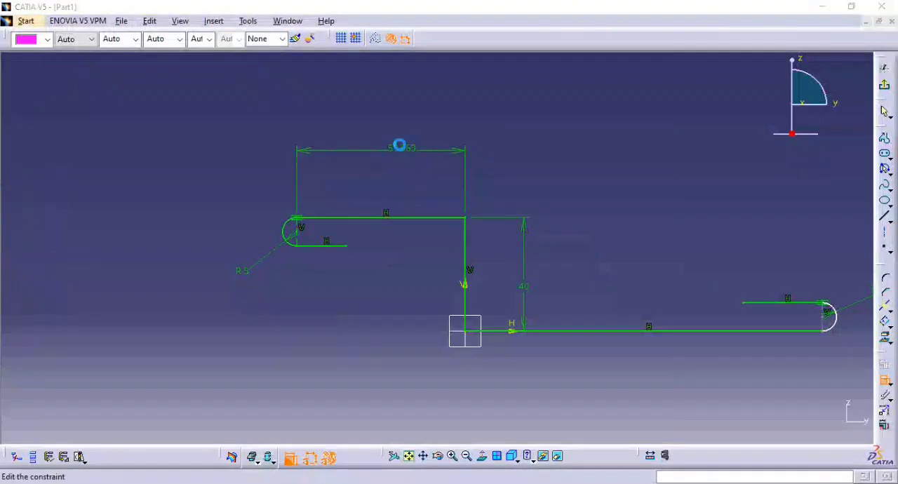
type("40")
key("Return")
Dimension the distance from the vertical line to the lower hook arc's center and set it to 80 mm, per the reference drawing.
key("alt+Tab")
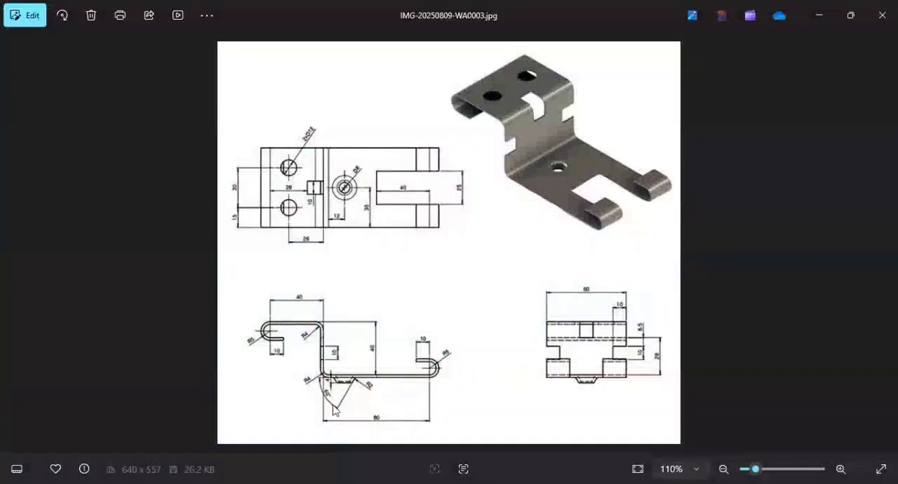
key("alt+Tab")
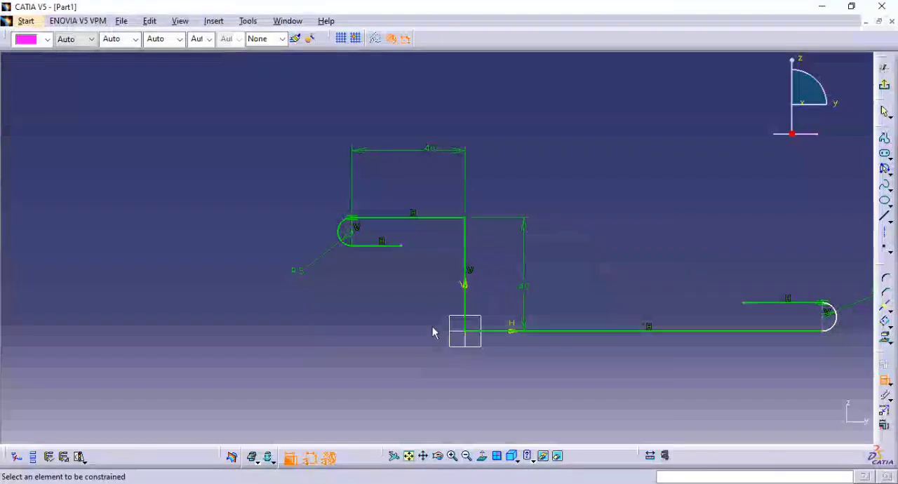
left_click(465, 284)
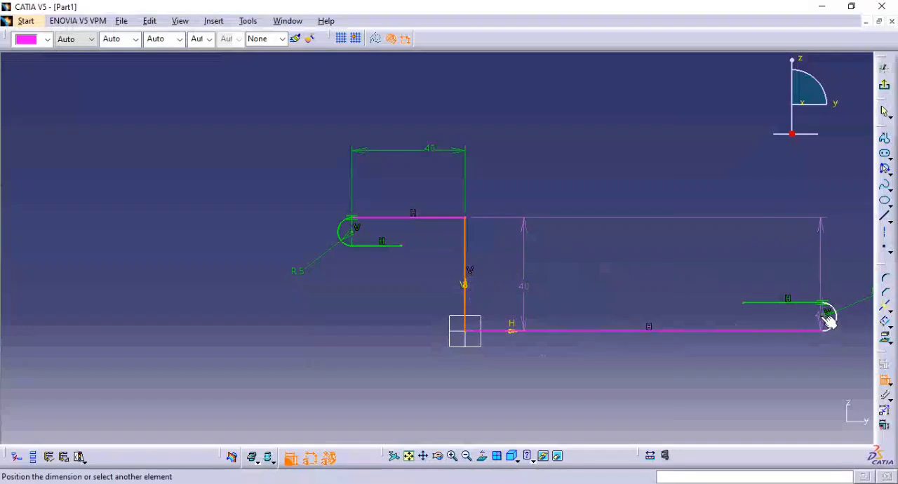
left_click(828, 319)
middle_click_drag(678, 356, 622, 293)
left_click(607, 325)
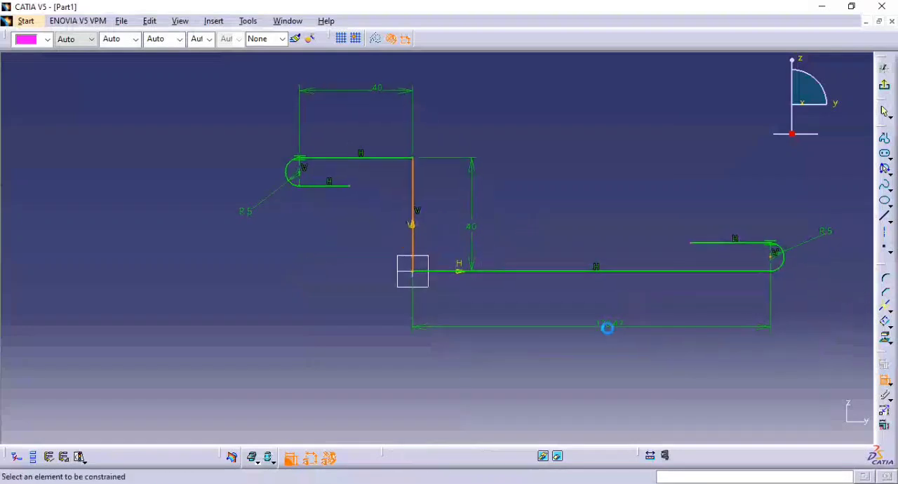
double_click(605, 332)
type("80")
key("Return")
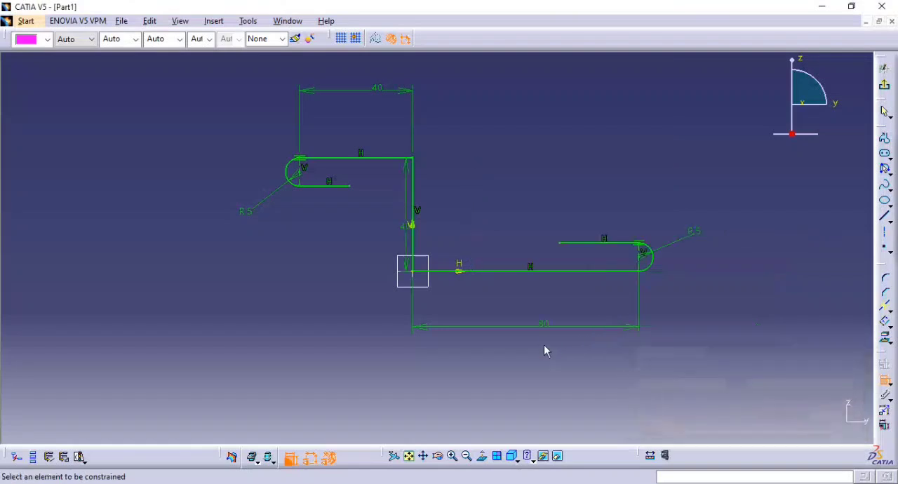
Add length dimensions to the short return lines of both hooks.
middle_click_drag(552, 360, 622, 313)
left_click(653, 250)
left_click(647, 234)
left_click(305, 180)
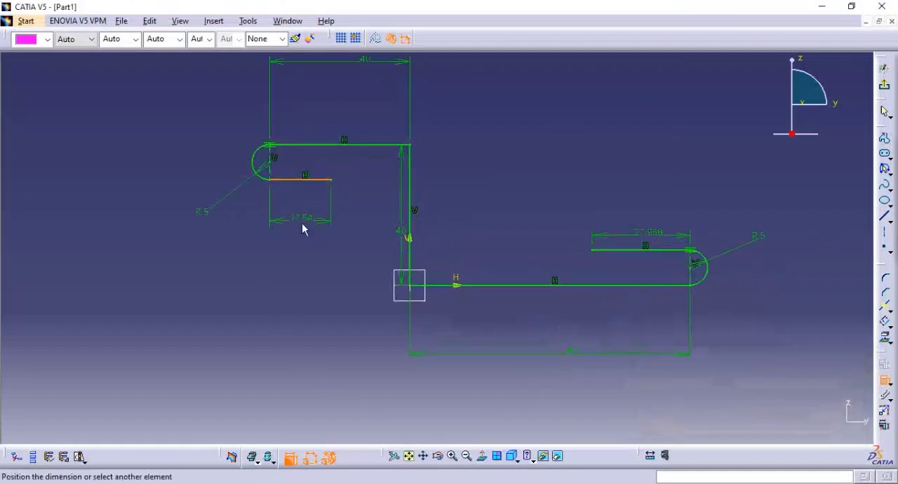
Check the reference drawing and set the length of both hook return lines to 10 mm.
key("alt+Tab")
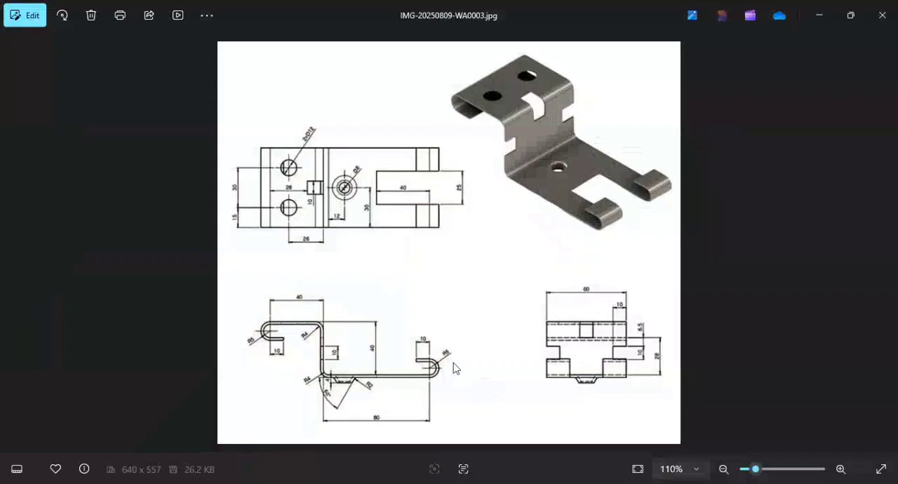
key("alt+Tab")
double_click(646, 232)
type("10")
key("Return")
double_click(315, 221)
type("10")
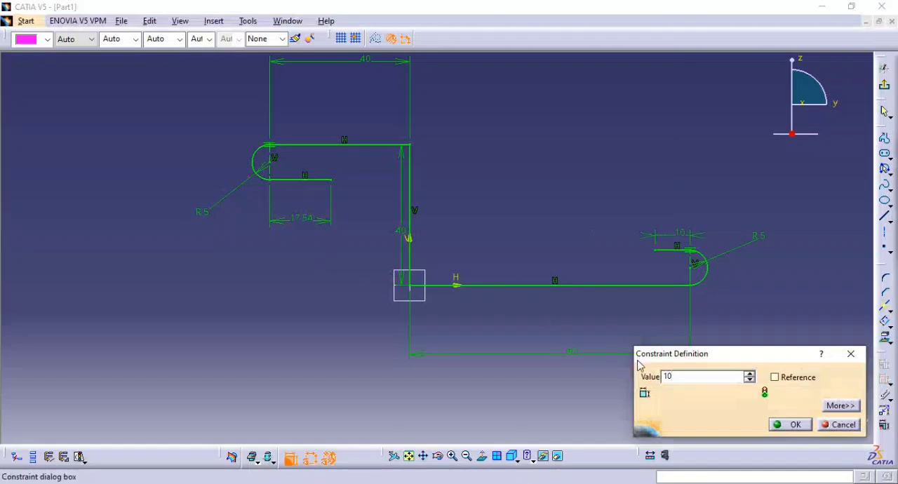
key("Return")
Exit the sketch and preview a sheet metal extrusion of the profile with Limit 1 set to 60 mm.
middle_click_drag(485, 214, 497, 252, "ctrl")
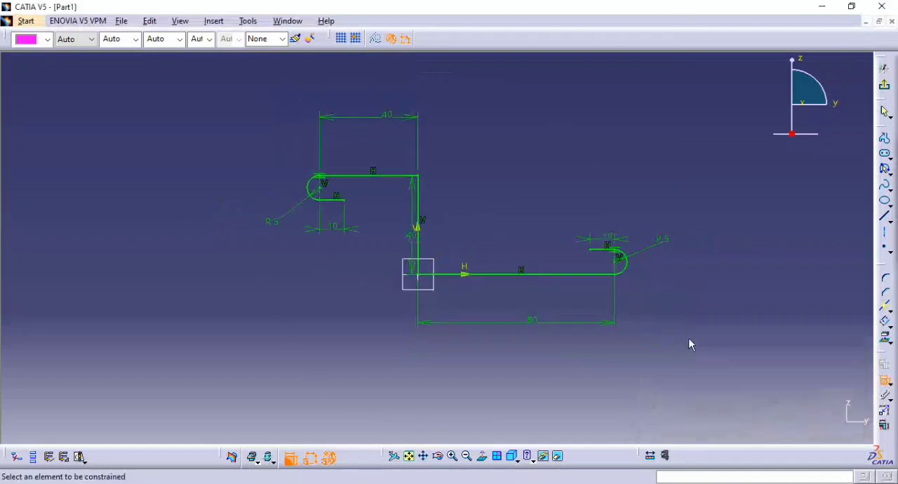
left_click(884, 84)
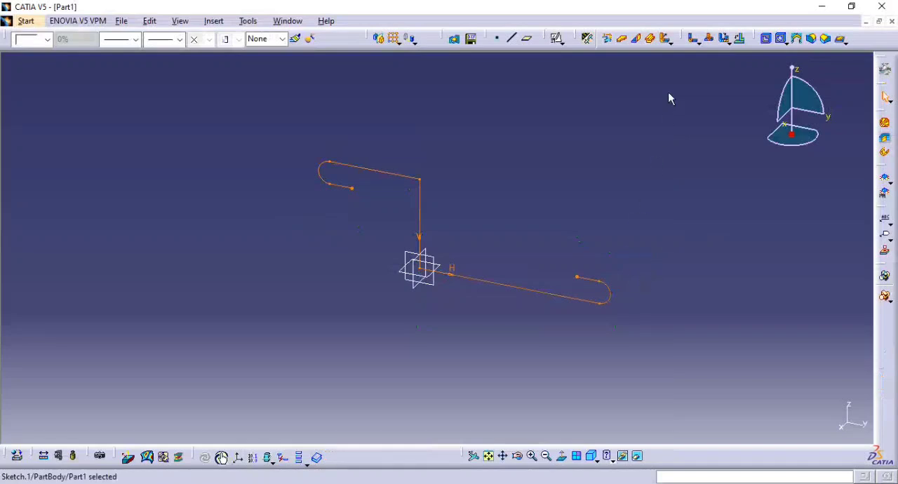
left_click(653, 40)
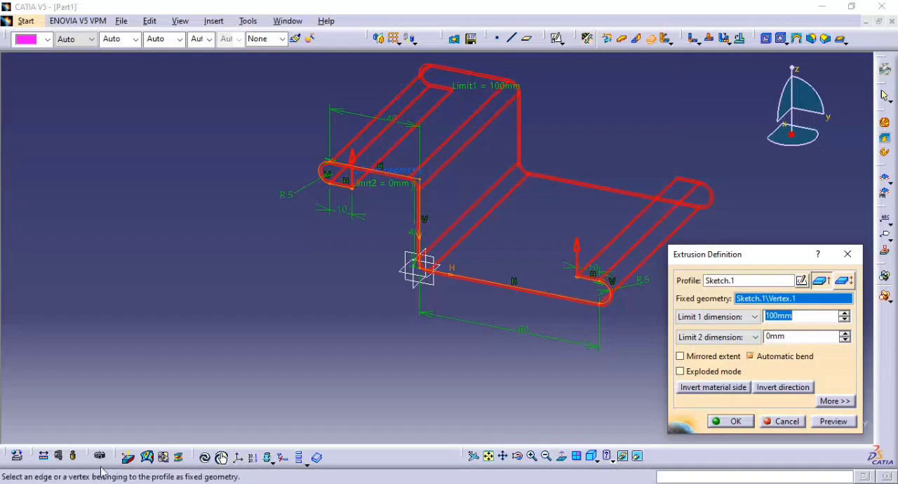
key("alt+Tab")
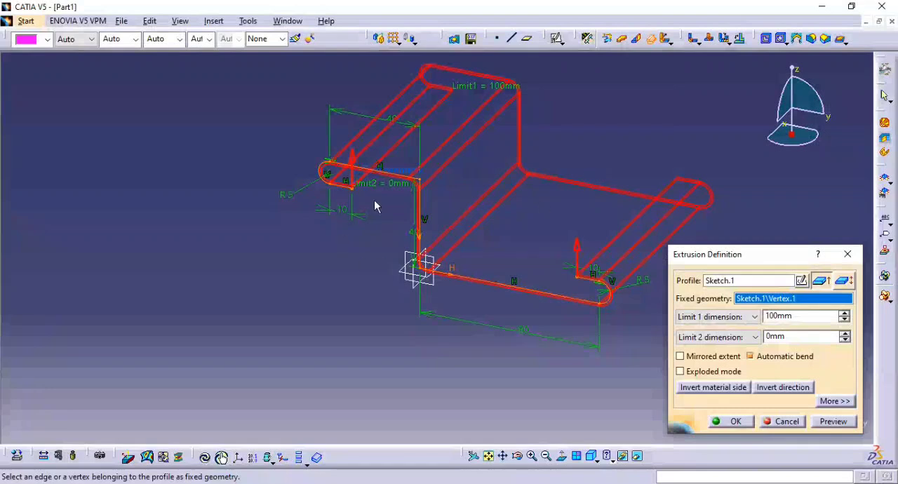
double_click(765, 317)
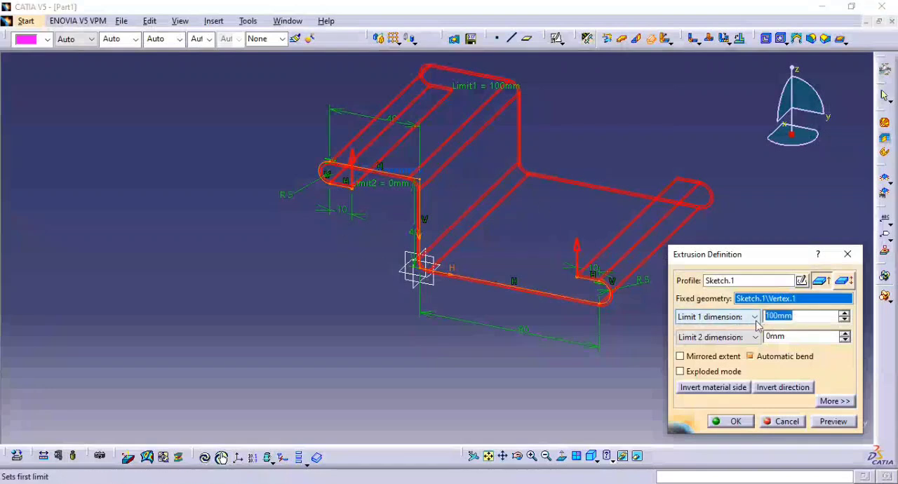
left_click(833, 421)
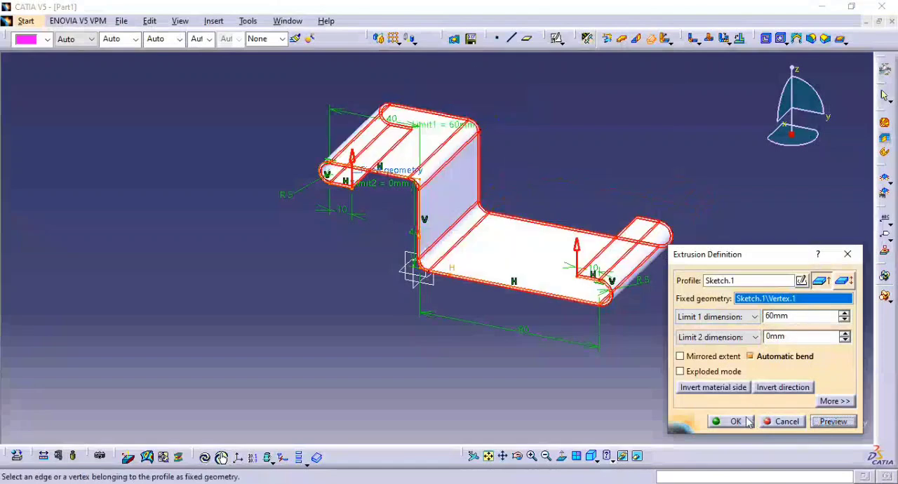
Make the extrusion's extent mirrored about the sketch plane, set its limit to 30 mm and create the wall.
left_click(710, 356)
middle_click_drag(601, 331, 531, 299)
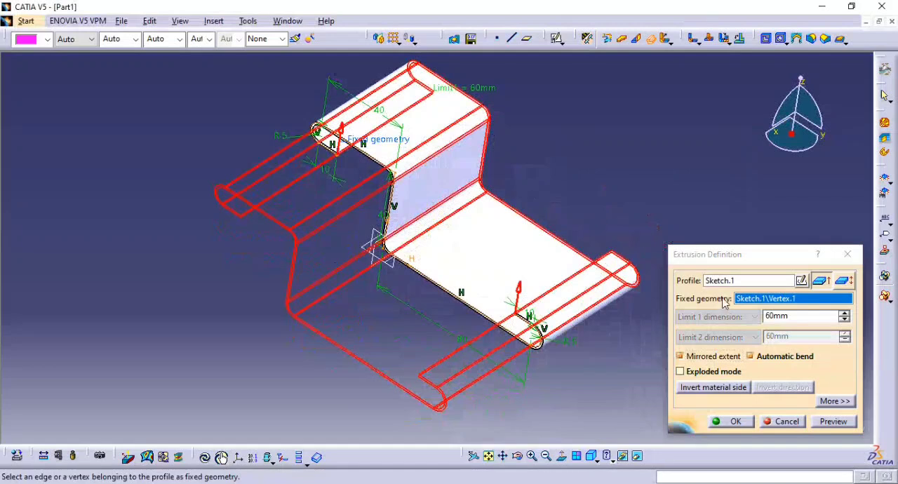
left_click_drag(791, 317, 750, 316)
type("30")
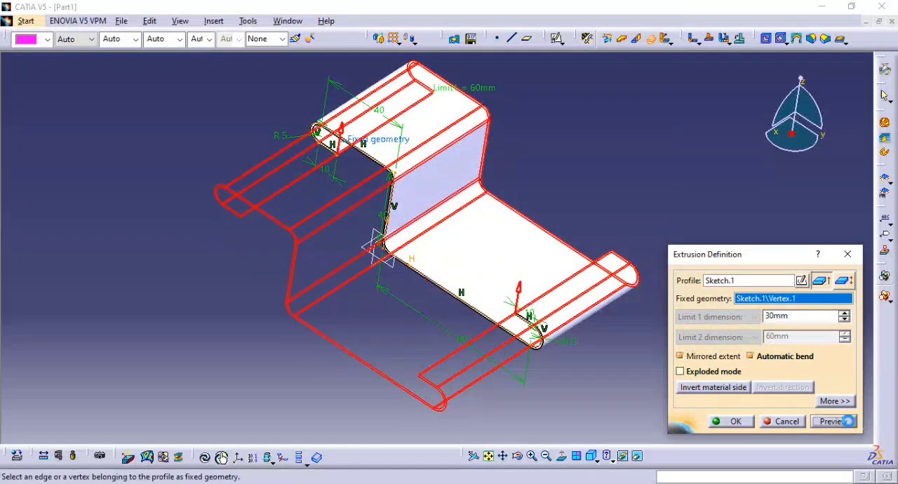
middle_click_drag(607, 314, 600, 273)
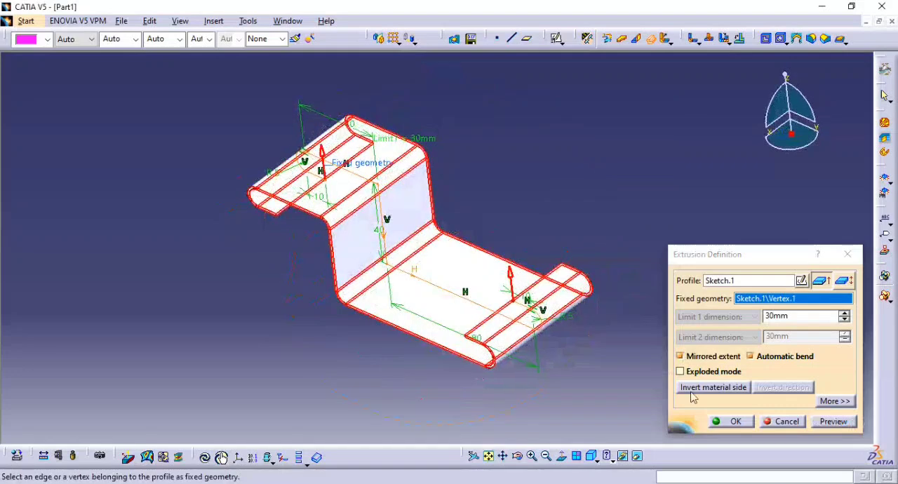
left_click(720, 420)
middle_click_drag(568, 246, 426, 260)
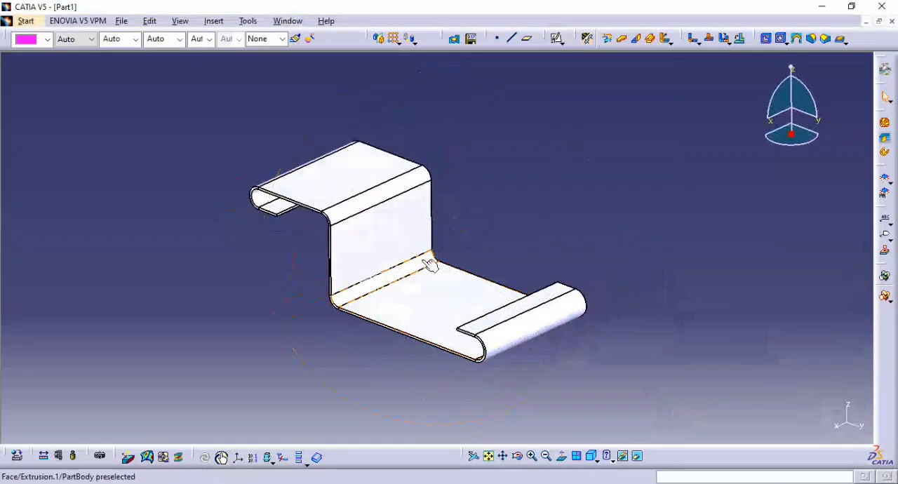
middle_click_drag(474, 241, 583, 247)
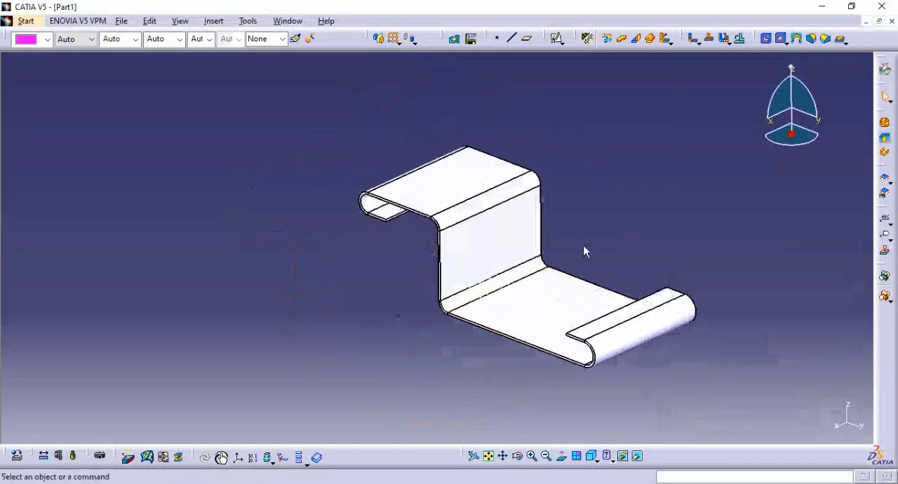
Change the scene lighting to no light source so the part is shaded evenly.
left_click(178, 21)
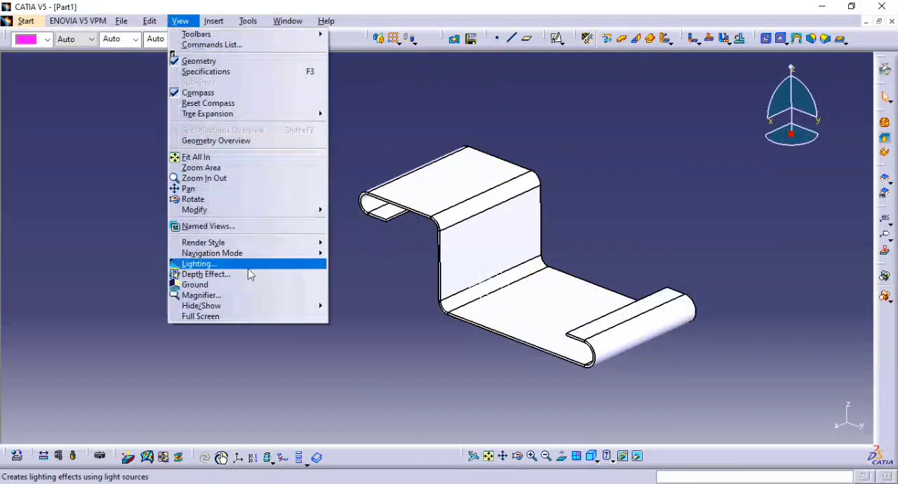
left_click(254, 264)
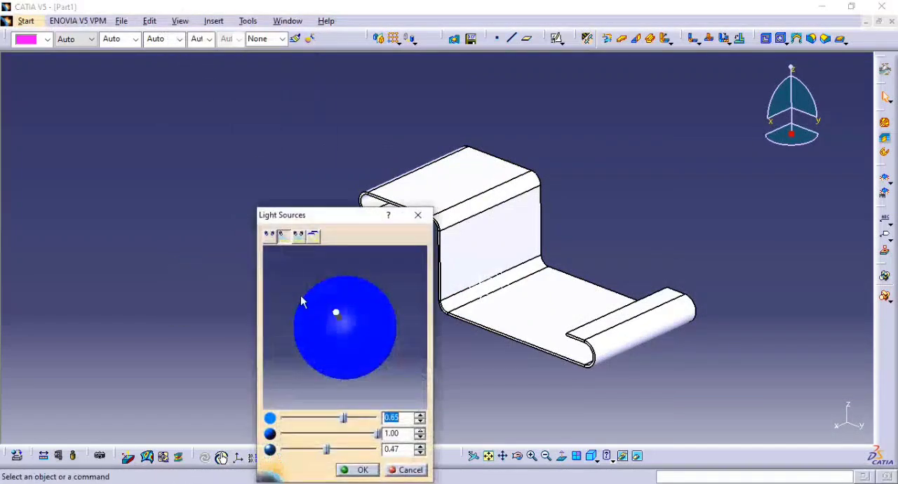
mouse_move(336, 320)
left_mouse_down()
mouse_move(313, 293)
mouse_move(256, 296)
mouse_move(286, 299)
left_mouse_up()
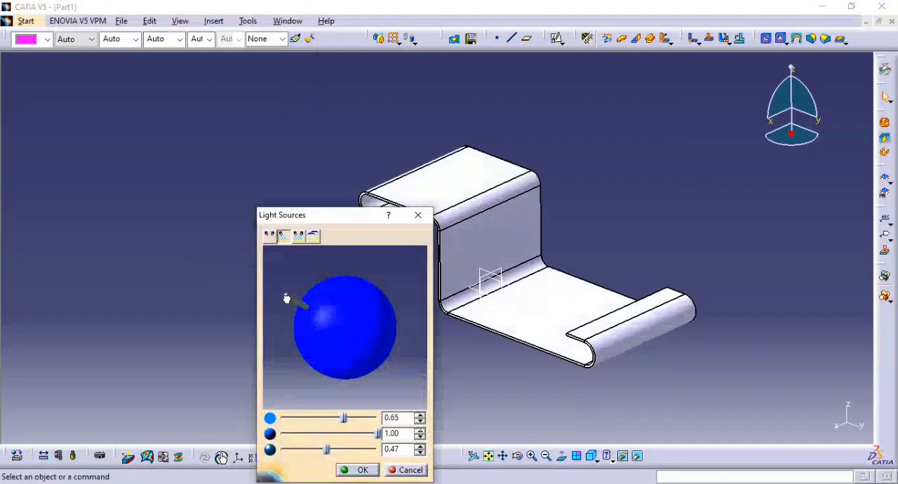
left_click(270, 238)
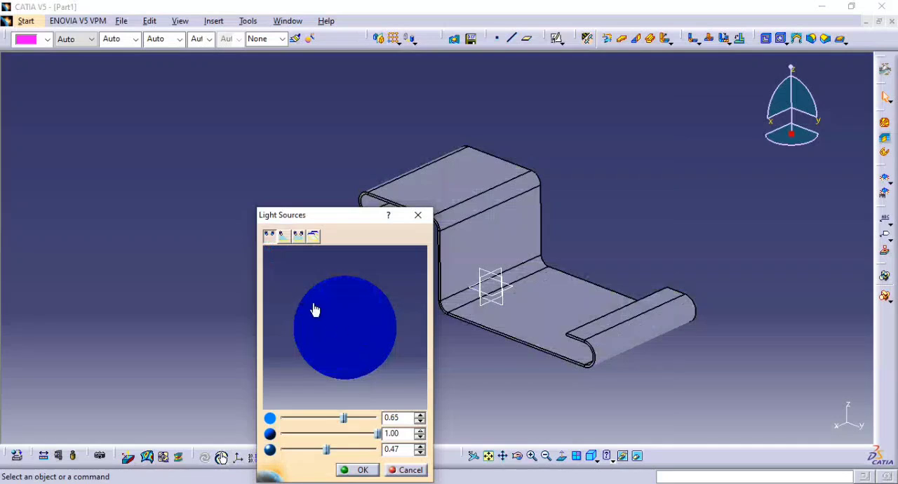
left_click(366, 470)
middle_click_drag(641, 248, 494, 245)
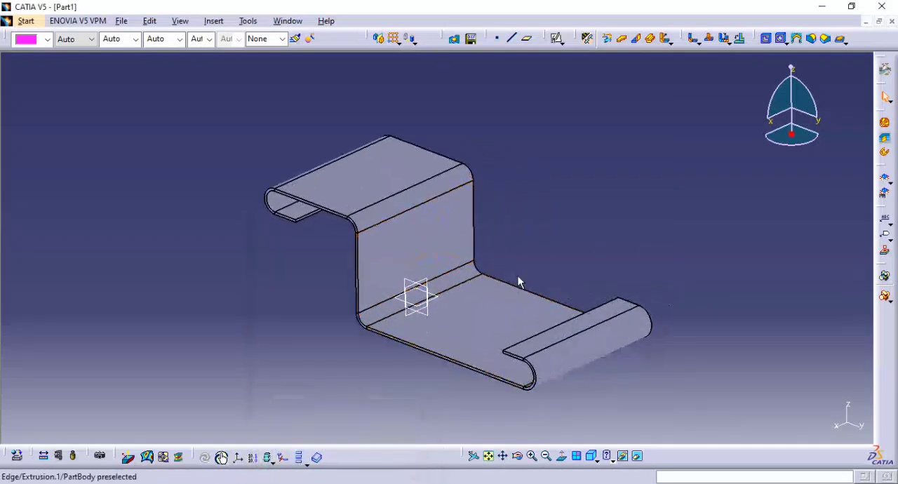
Check the reference drawing and start a new sketch on the flat face of the lower flange.
key("alt+Tab")
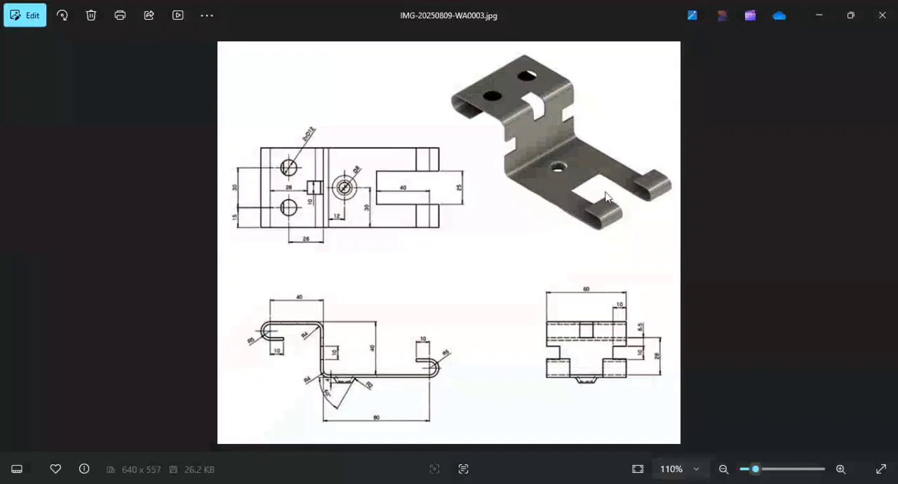
key("alt+Tab")
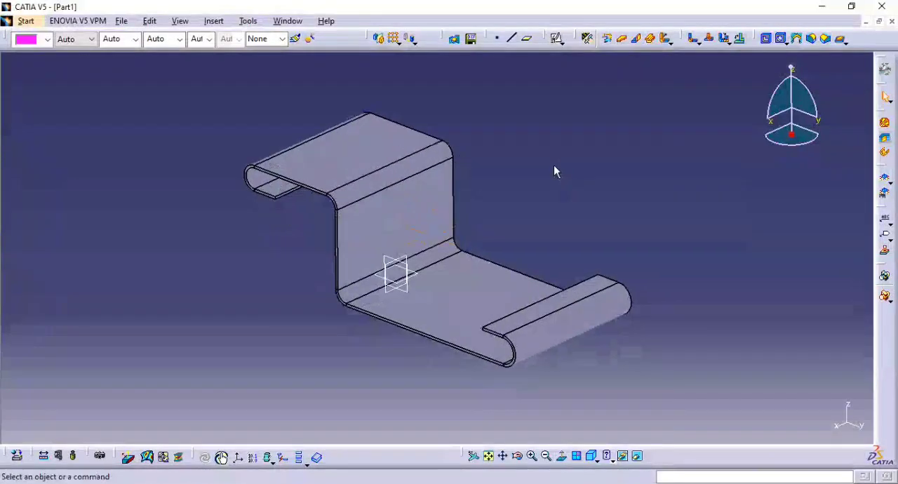
left_click(494, 295)
left_click(556, 38)
left_click(791, 423)
mouse_move(603, 211)
middle_mouse_down()
mouse_move(603, 260)
mouse_move(415, 329)
mouse_move(439, 255)
mouse_move(443, 352)
mouse_move(473, 229)
mouse_move(514, 265)
mouse_move(348, 313)
mouse_move(343, 254)
mouse_move(499, 308)
middle_mouse_up()
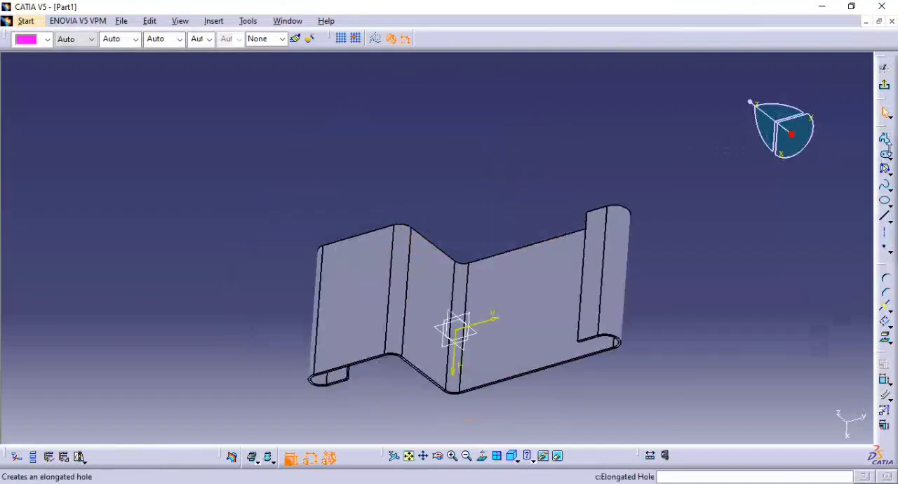
Sketch a two-point rectangle from inside the lower flange across the hook and past its outer end.
left_click(886, 153)
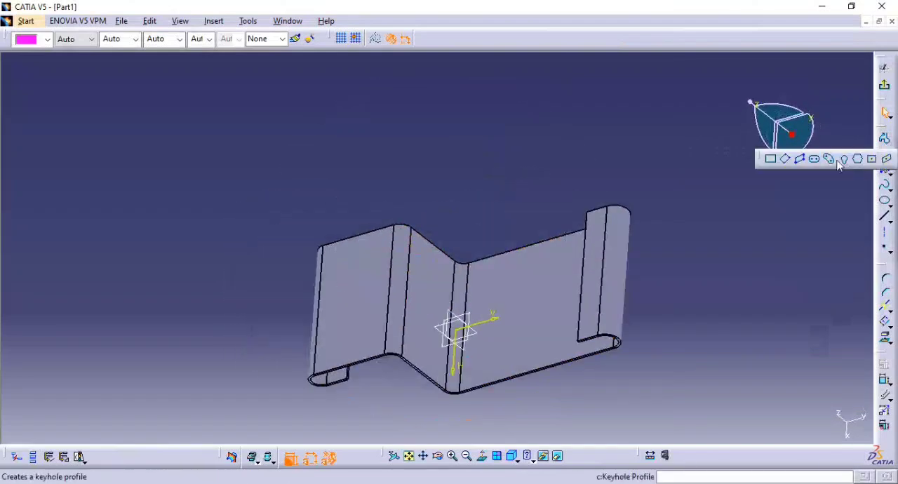
left_click(772, 163)
left_click(526, 272)
left_click(679, 284)
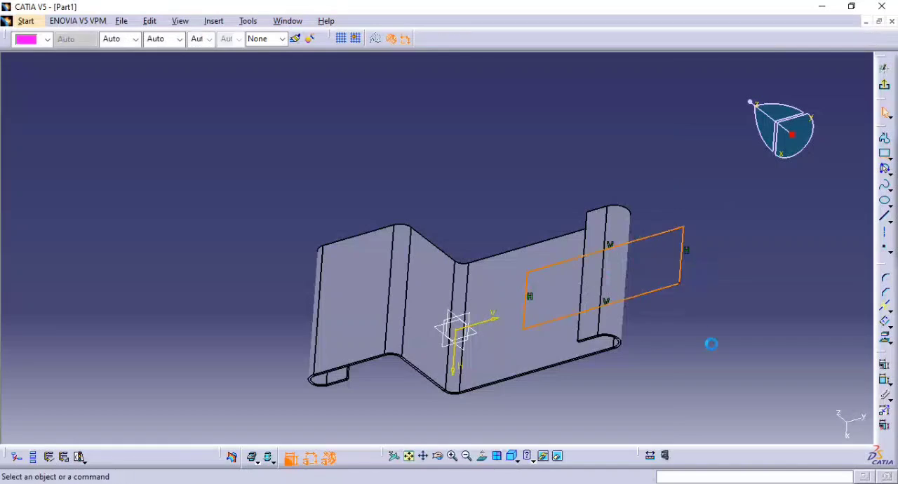
Dimension the distance from the rectangle's inner side to the hook's bend edge and set it to 40 mm, per the reference drawing.
key("alt+Tab")
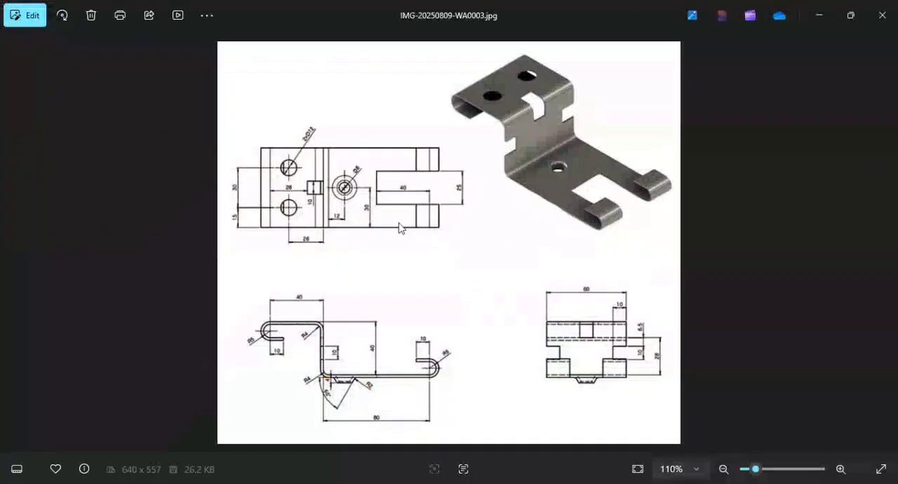
key("alt+Tab")
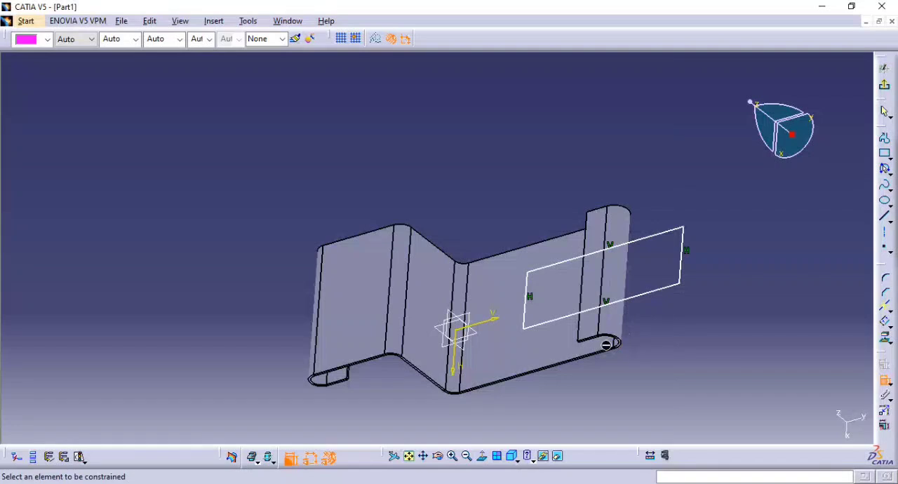
mouse_move(573, 330)
middle_mouse_down()
mouse_move(565, 336)
mouse_move(560, 309)
middle_mouse_up()
left_click(537, 301)
left_click(524, 174)
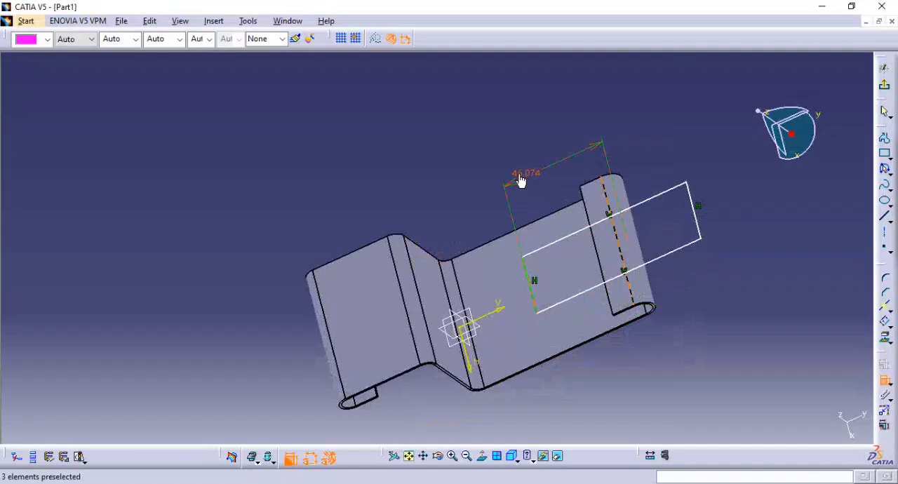
double_click(520, 181)
type("40")
key("Return")
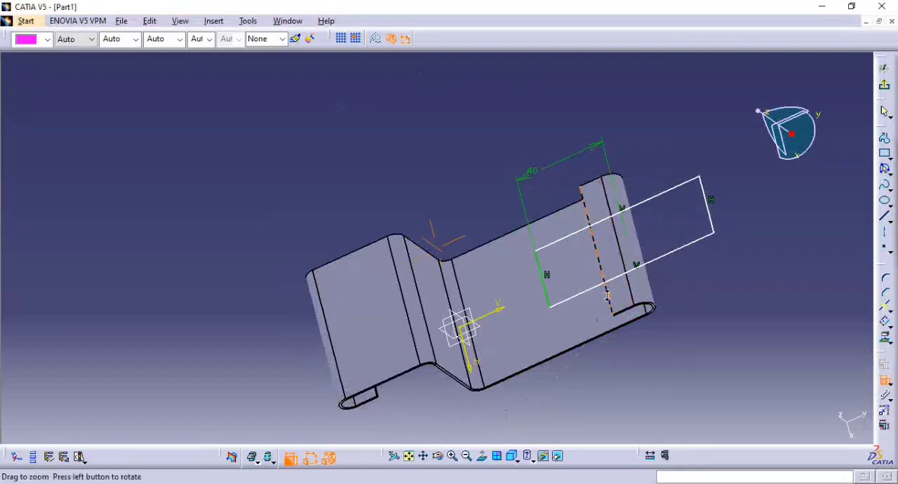
Check the reference drawing, then dimension the rectangle's width and set it to 25 mm.
key("alt+Tab")
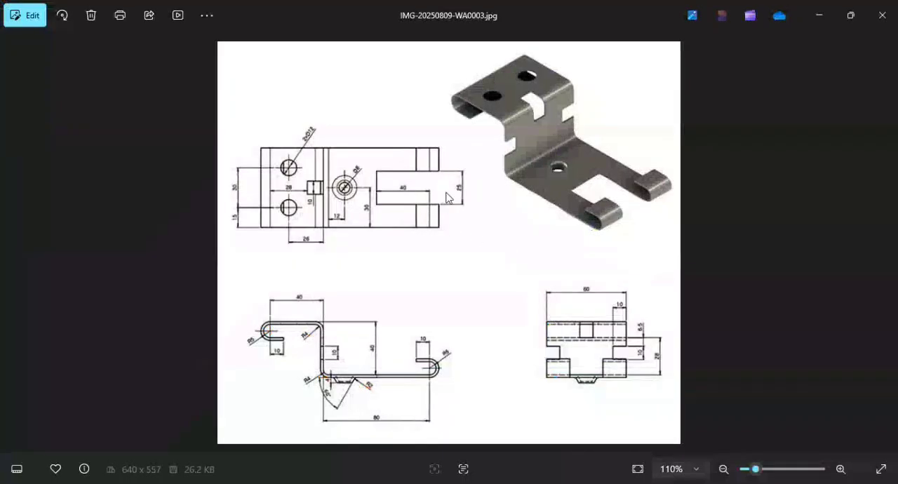
key("alt+Tab")
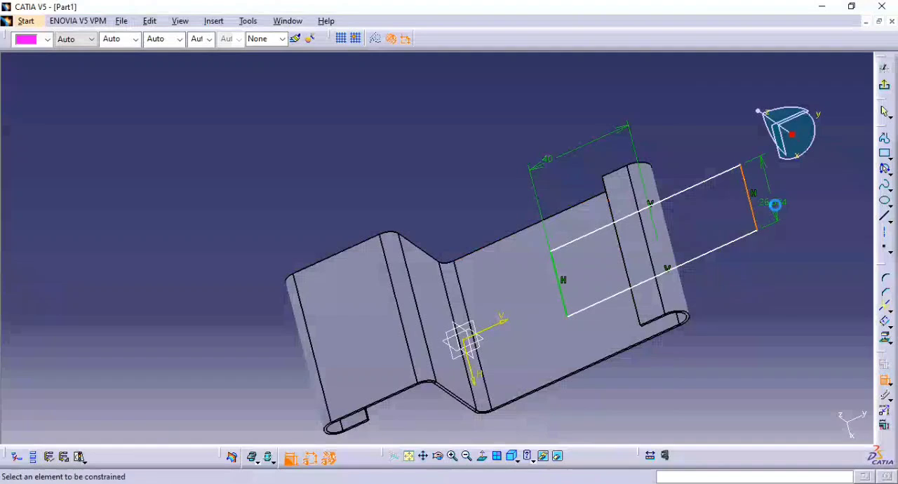
double_click(767, 205)
type("25")
key("Return")
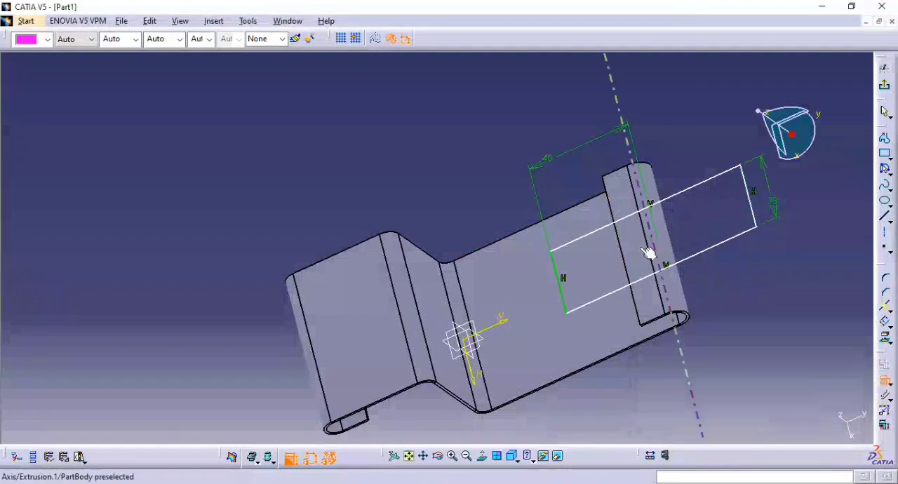
left_click(581, 246)
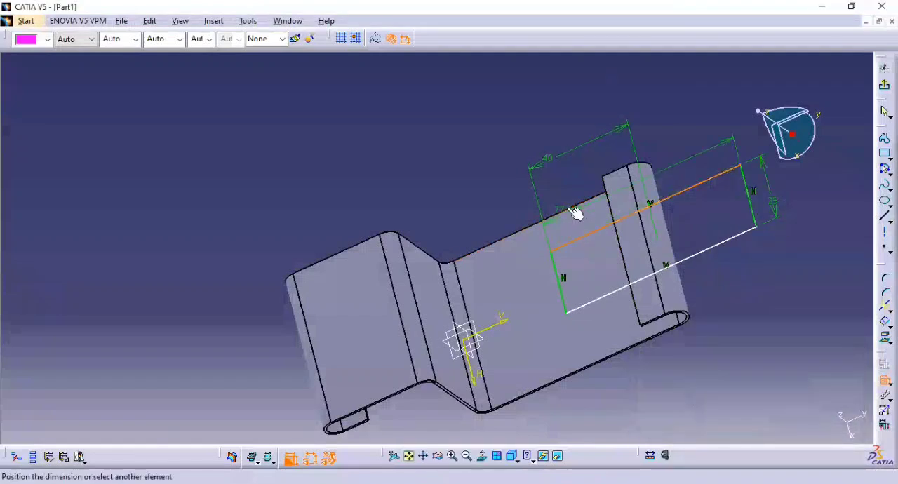
key("alt+Tab")
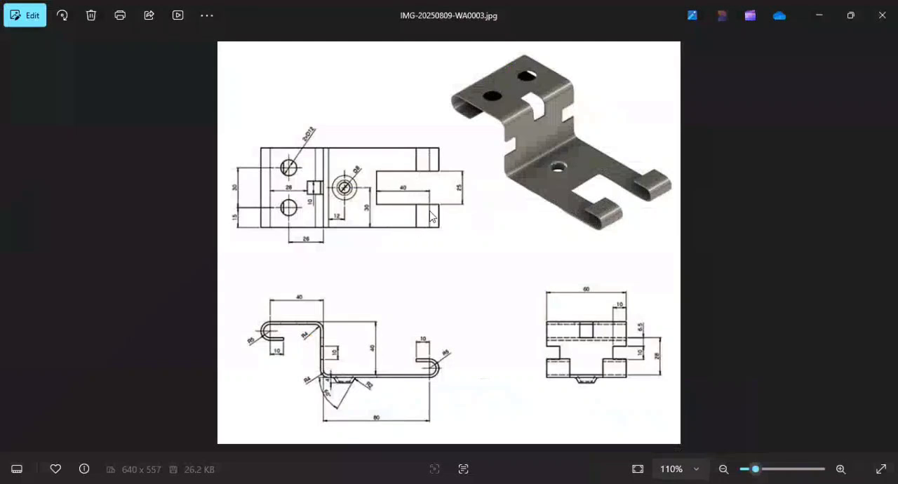
key("alt+Tab")
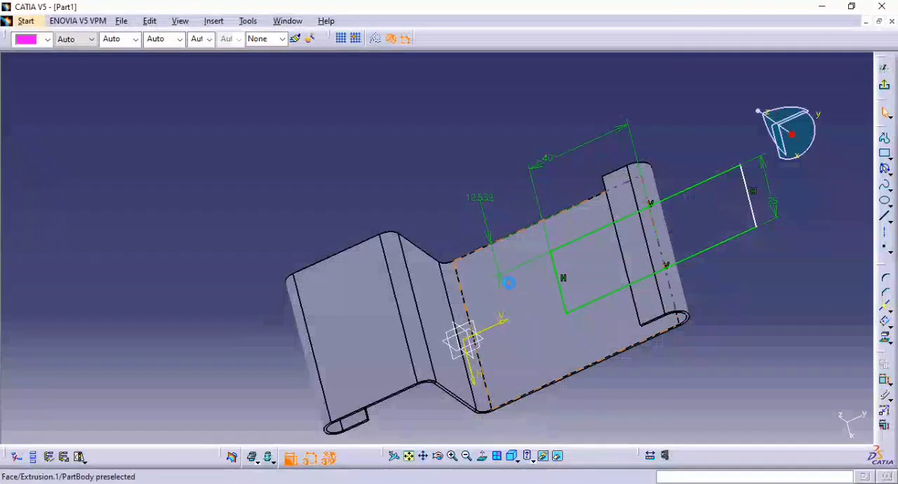
left_click(483, 201)
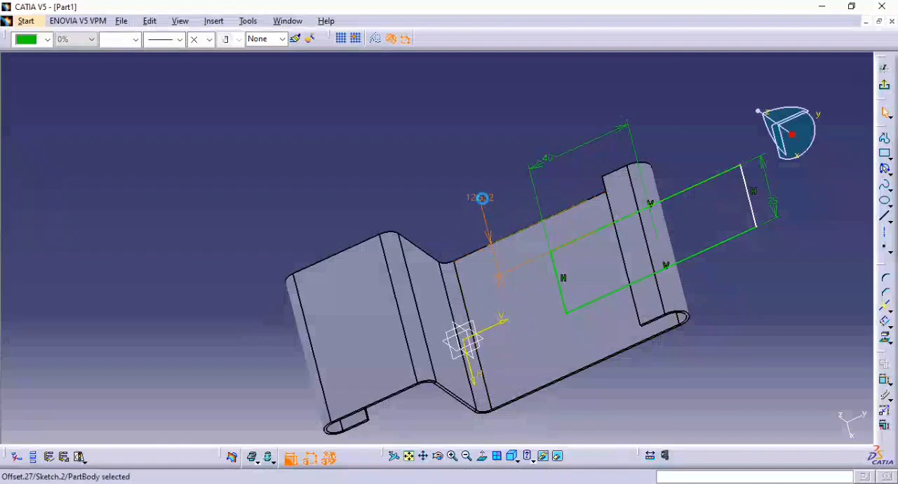
key("Delete")
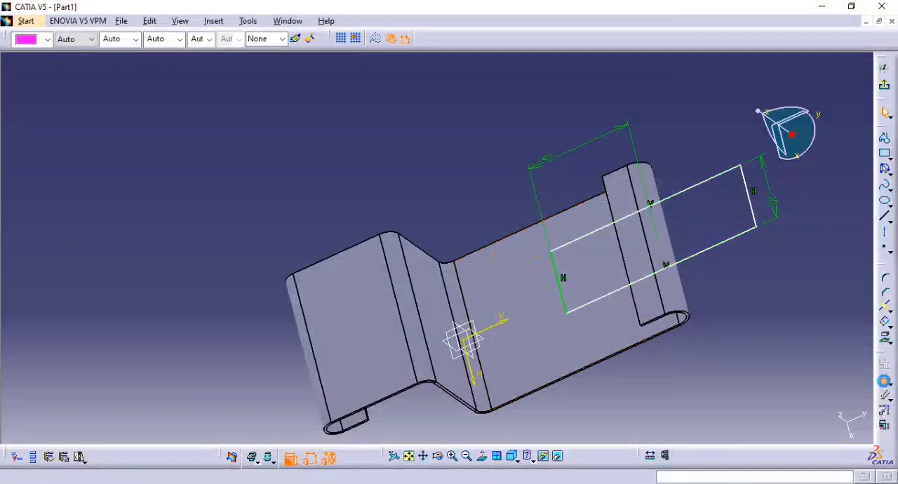
Constrain the rectangle's two long sides to be symmetric about the sketch's V axis.
left_click(709, 248)
left_click(703, 183)
right_click(659, 138)
left_click(711, 211)
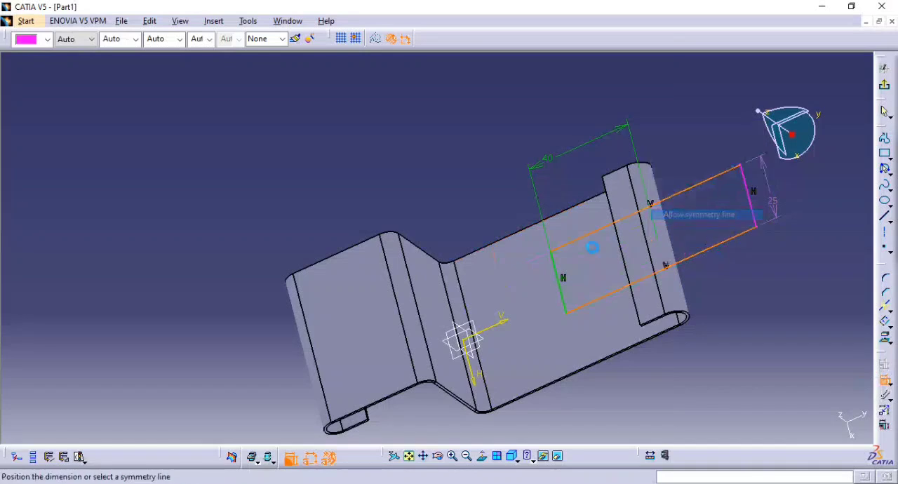
left_click(500, 321)
middle_click_drag(513, 202, 571, 230)
middle_click_drag(545, 303, 561, 261)
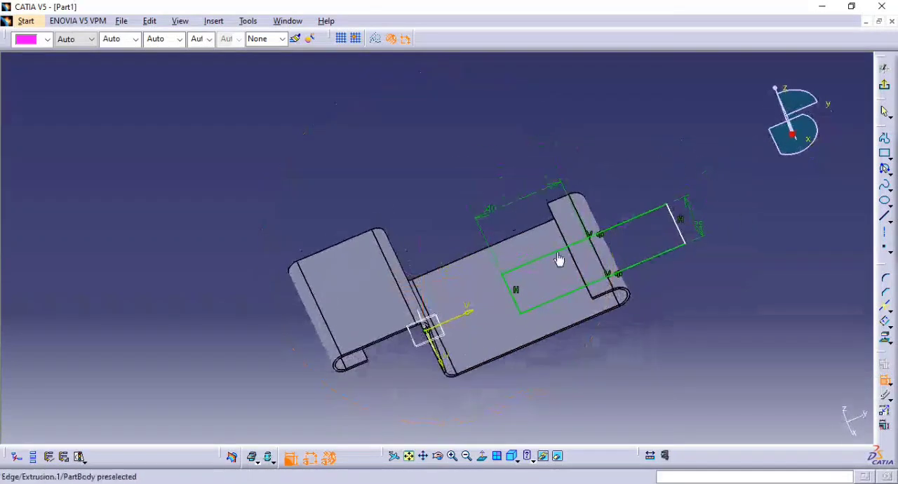
Leave the sketch and cut the rectangle through the lower flange and hook as a standard sheet metal cutout, up to next.
left_click(884, 84)
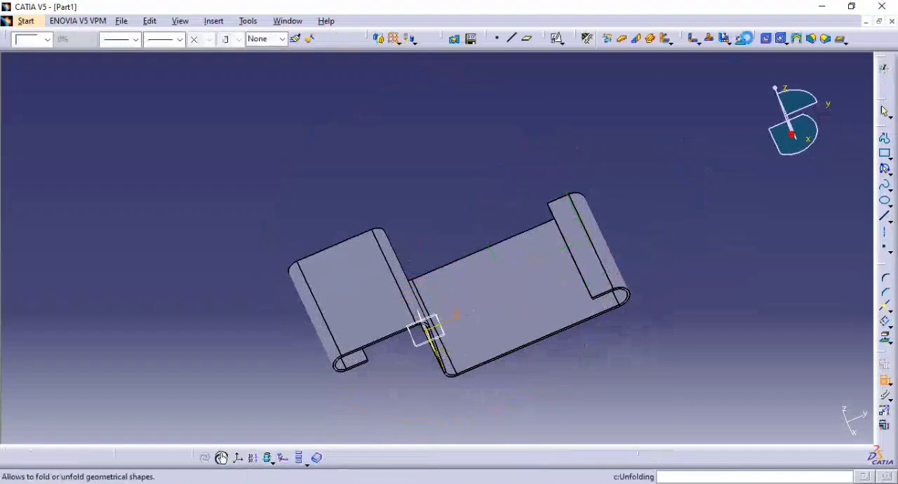
left_click(767, 39)
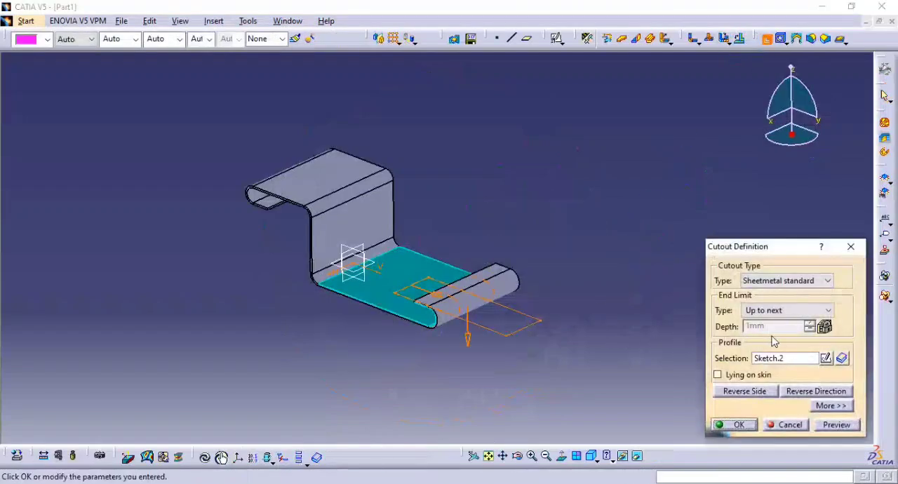
left_click(835, 425)
middle_click_drag(561, 301, 551, 346)
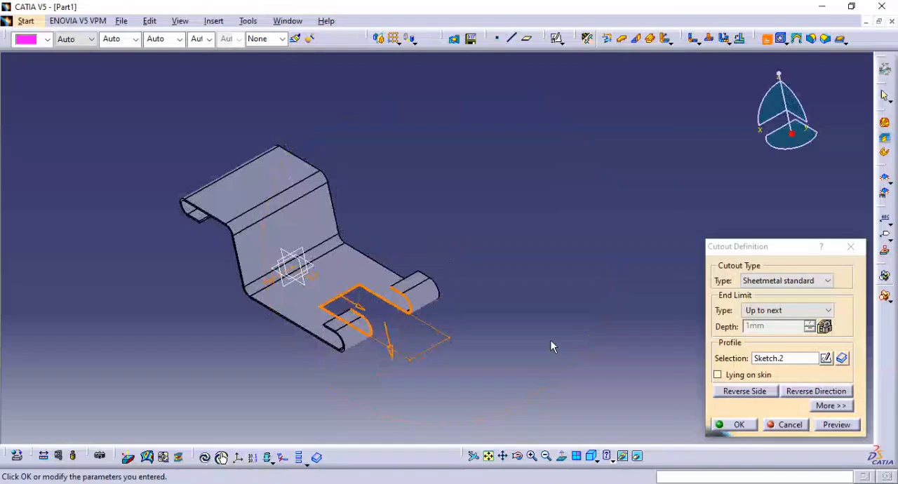
left_click(739, 424)
mouse_move(653, 313)
middle_mouse_down()
mouse_move(606, 264)
mouse_move(675, 248)
mouse_move(640, 295)
mouse_move(503, 293)
mouse_move(583, 291)
middle_mouse_up()
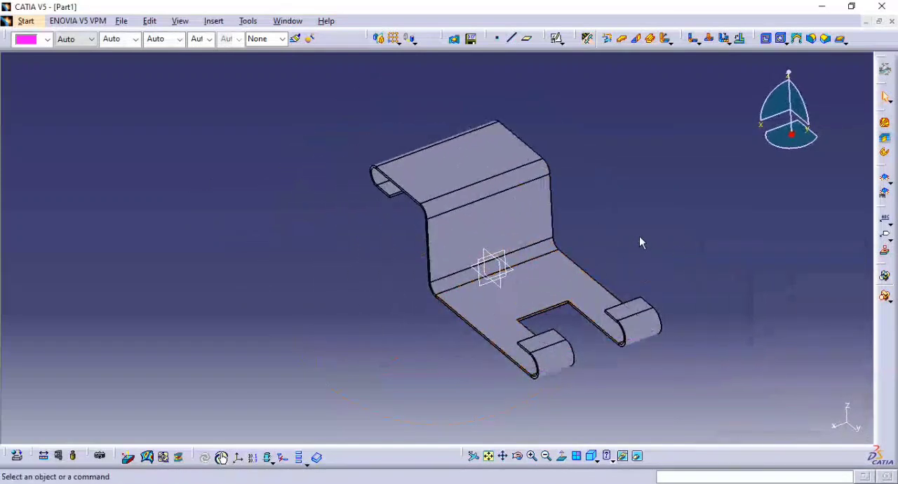
Check the reference drawing, then sketch a rectangle about 15.6 mm wide on the vertical wall's face, centred across the upper bend.
key("alt+Tab")
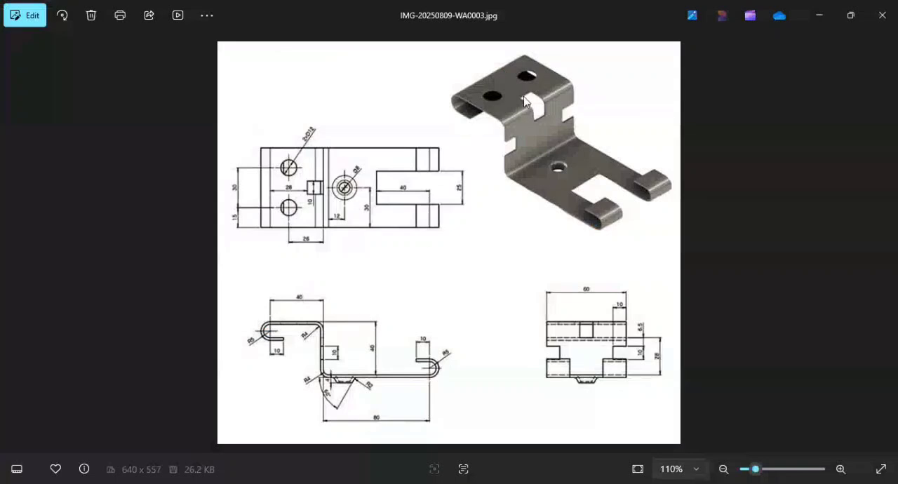
key("alt+Tab")
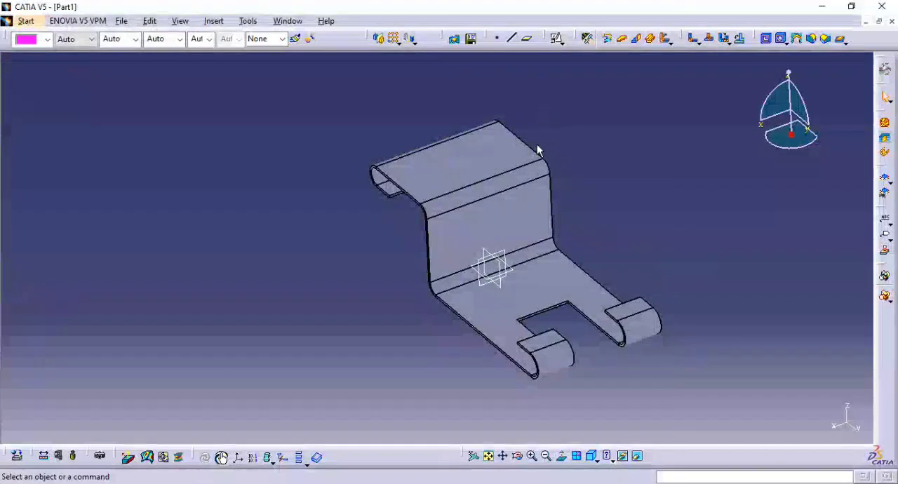
middle_click_drag(538, 147, 596, 175)
left_click(591, 170)
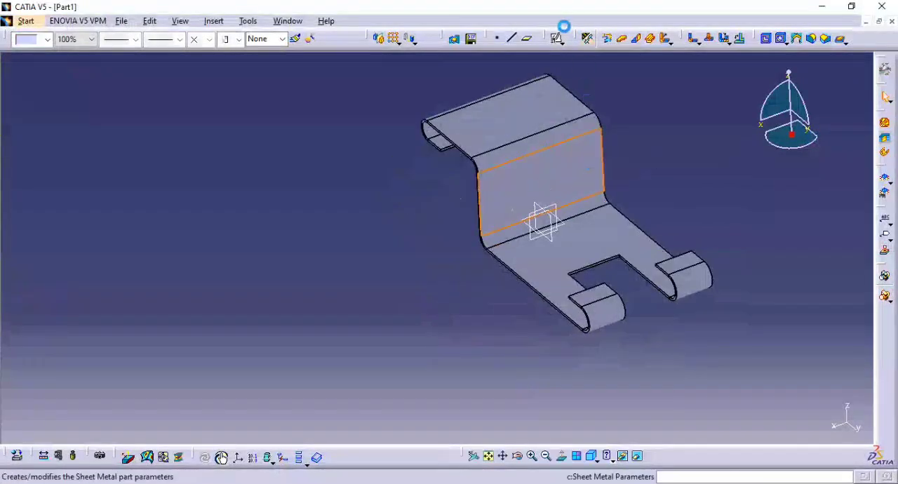
left_click(556, 38)
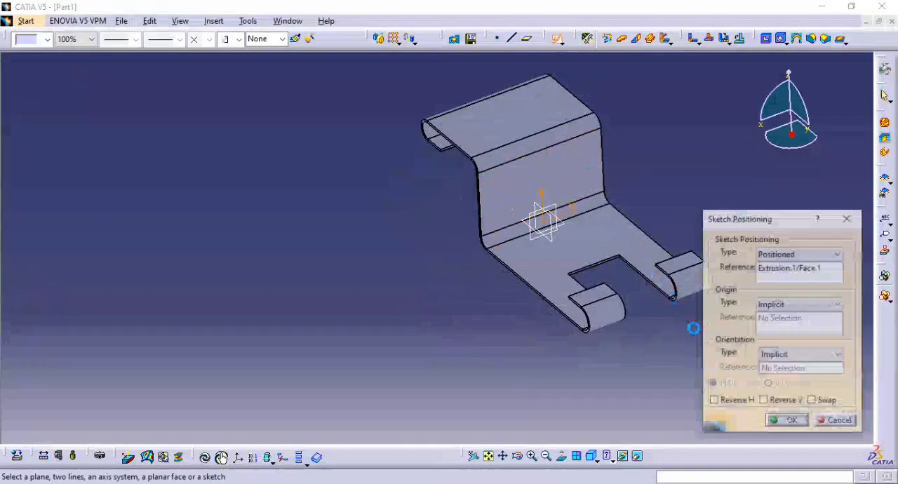
left_click(779, 423)
mouse_move(553, 189)
middle_mouse_down()
mouse_move(401, 208)
mouse_move(328, 234)
middle_mouse_up()
left_click(884, 153)
left_click(506, 146)
left_click(556, 200)
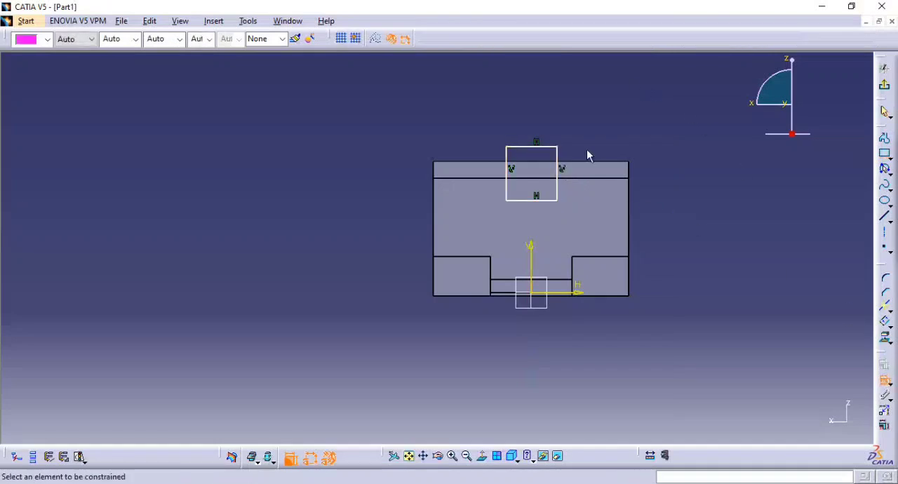
Constrain the upper bend rectangle's two vertical sides to be symmetric about the sketch's V axis.
left_click(563, 159)
left_click(506, 157)
right_click(476, 117)
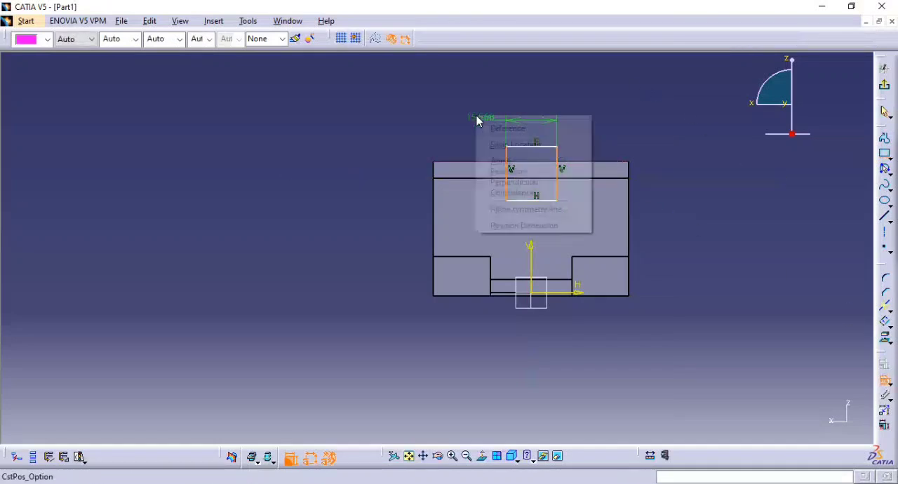
left_click(532, 209)
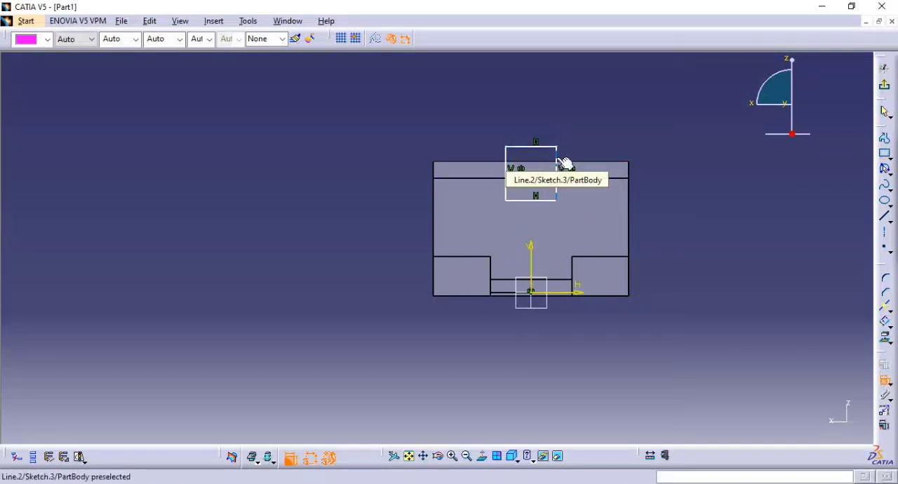
Dimension the distance from the rectangle's lower side to the bracket's top edge and set it to 10 mm.
left_click(547, 204)
left_click(652, 191)
double_click(651, 187)
type("10mm")
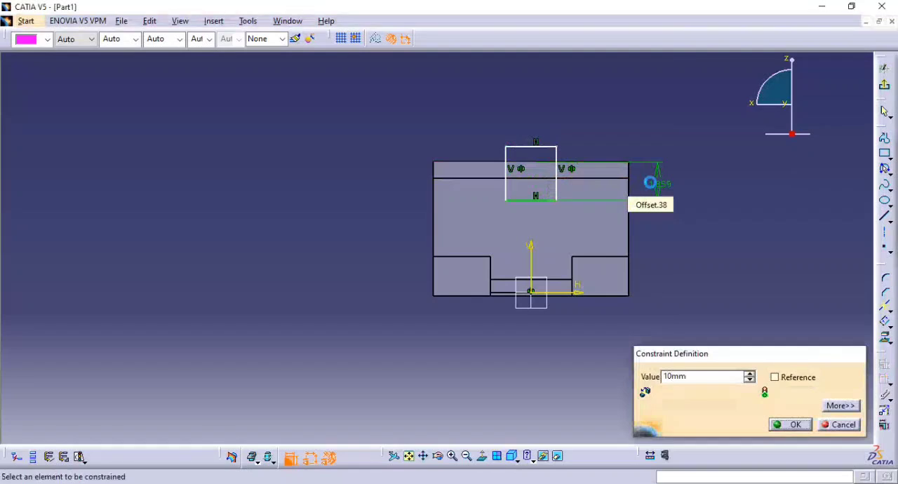
key("Return")
Dimension the width of the rectangle across the upper bend and set it to 10 mm.
left_click(547, 141)
left_click(643, 121)
double_click(639, 119)
type("1")
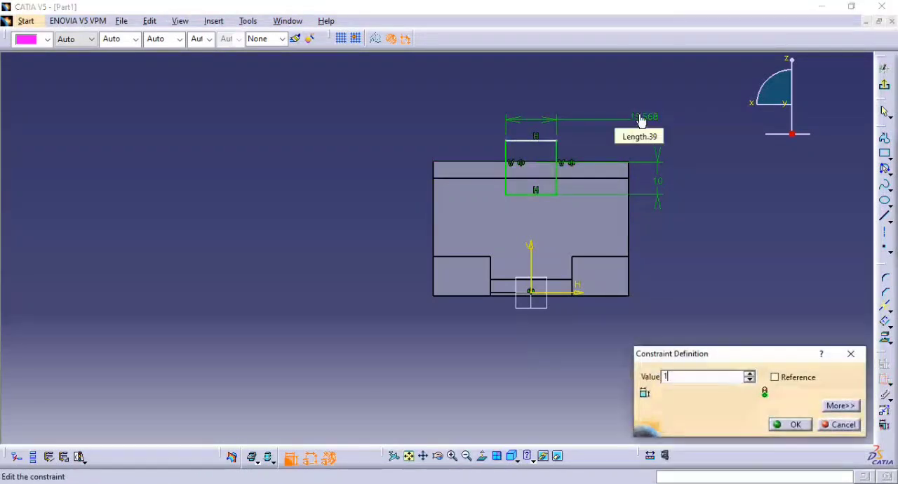
type("0")
key("Return")
Leave the sketch and create a standard sheet metal cutout from the rectangle with a Dimension end limit of 10 mm.
left_click(884, 85)
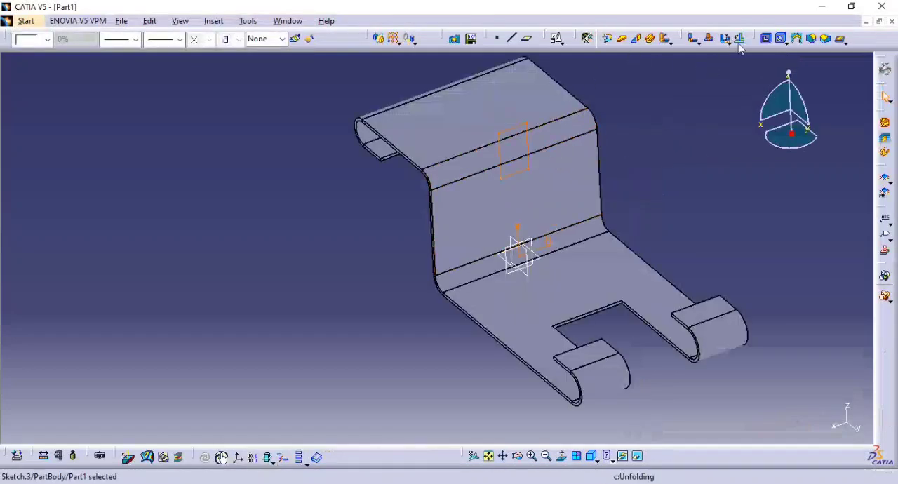
left_click(764, 38)
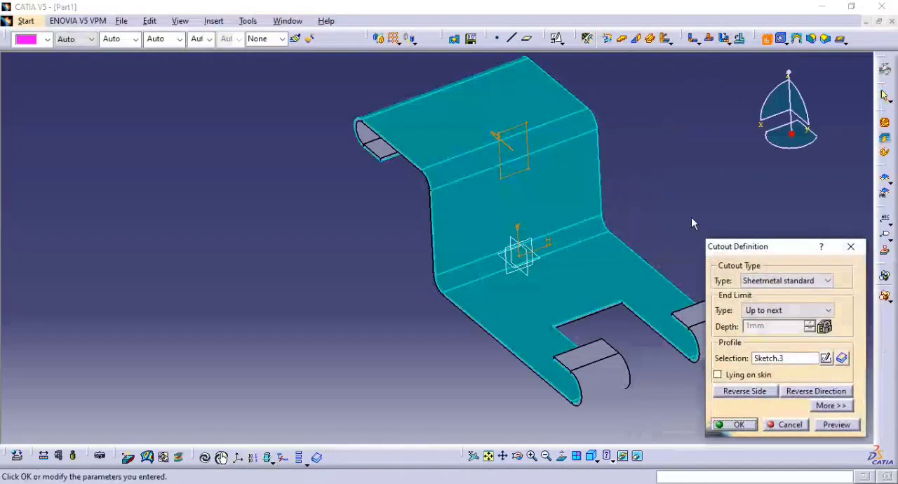
left_click(795, 310)
left_click(777, 323)
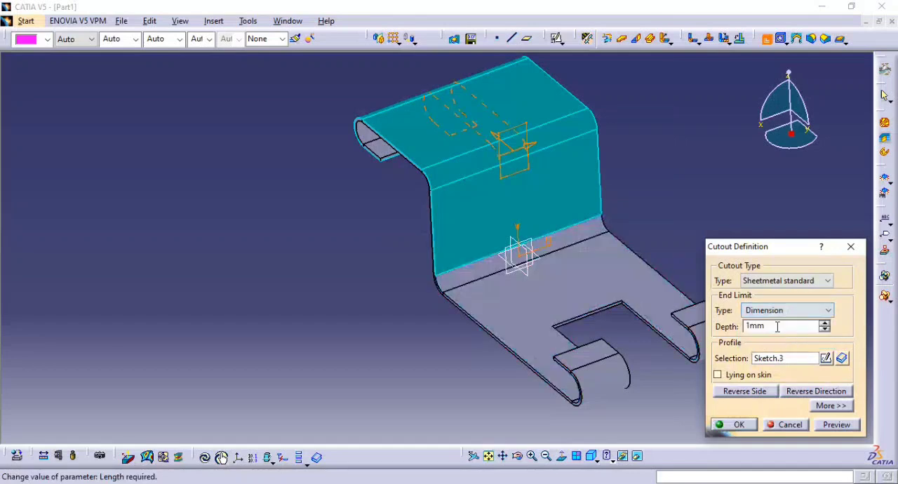
left_click_drag(771, 327, 735, 328)
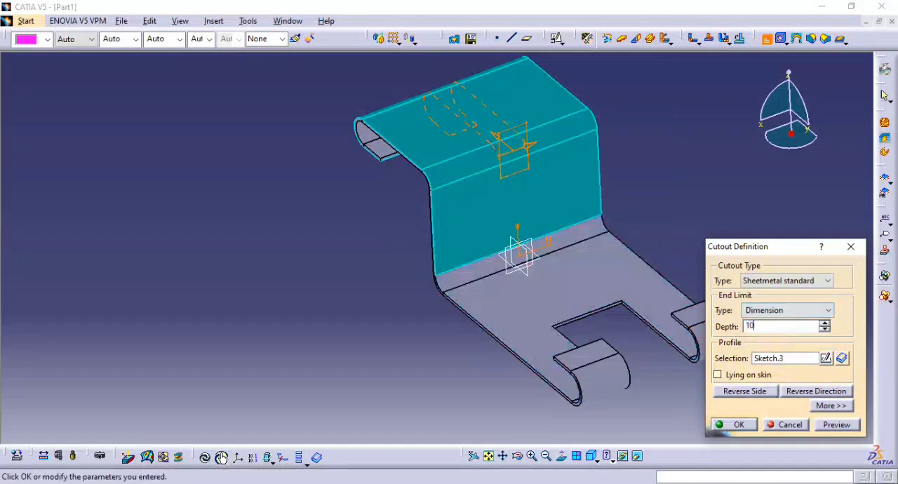
left_click(732, 424)
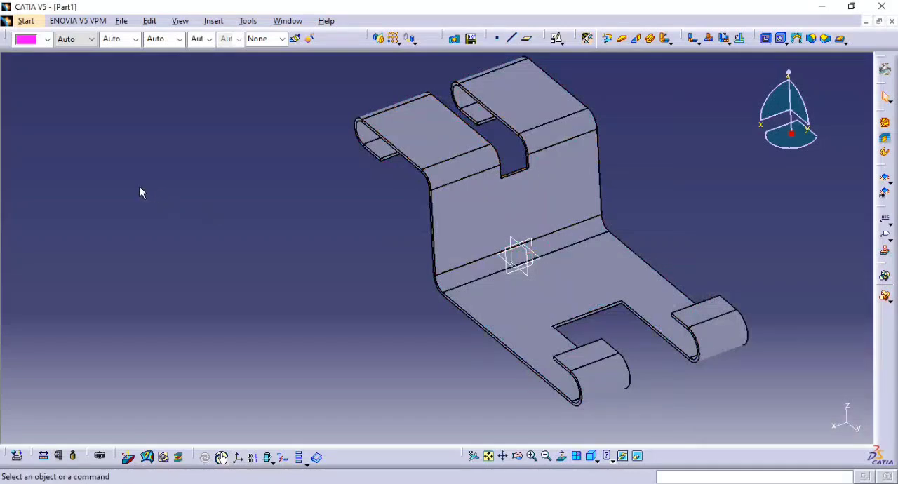
Show the specification tree and change the upper bend cutout's type to Sheetmetal pocket.
key("F3")
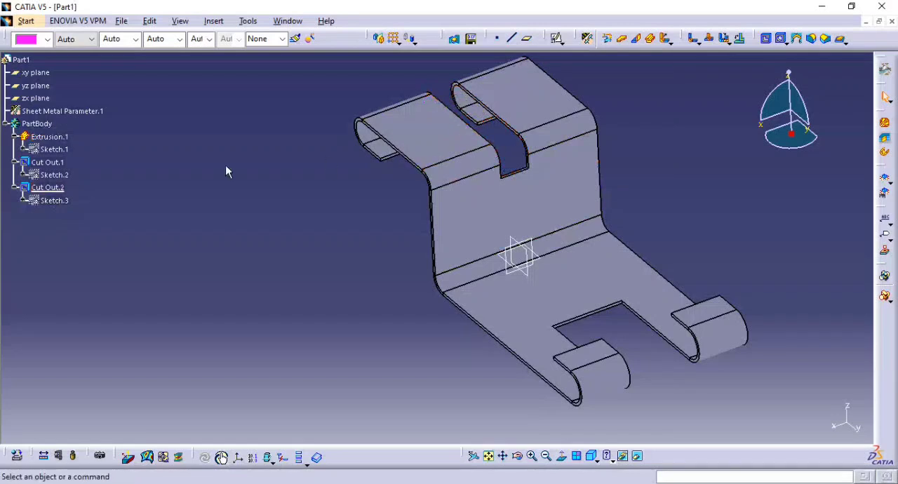
double_click(47, 188)
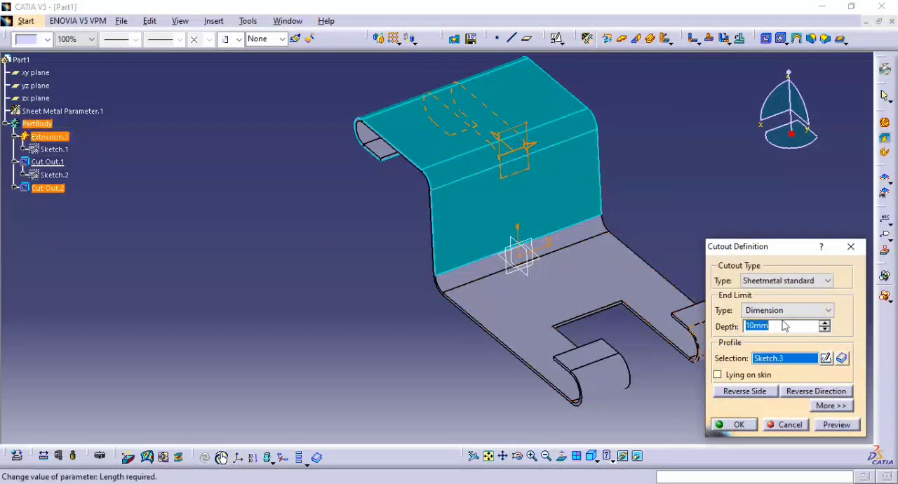
middle_click_drag(559, 282, 637, 304)
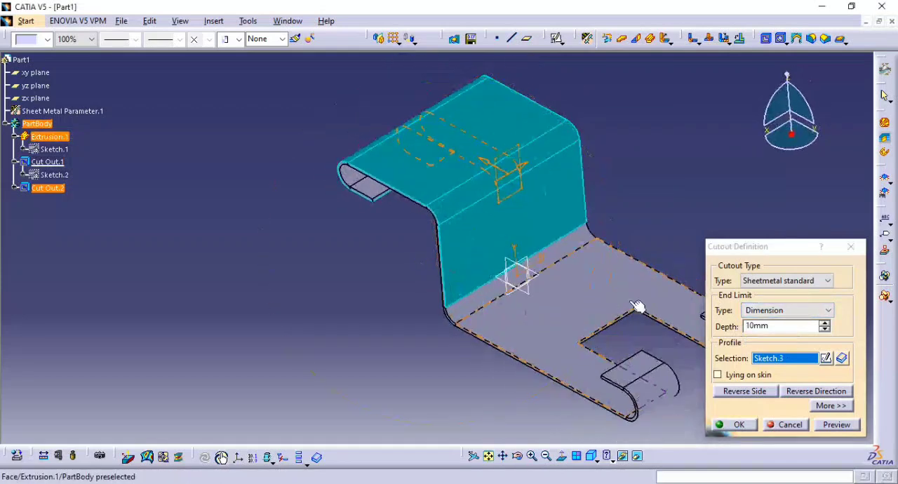
left_click(795, 281)
left_click(795, 282)
left_click(795, 281)
left_click(773, 304)
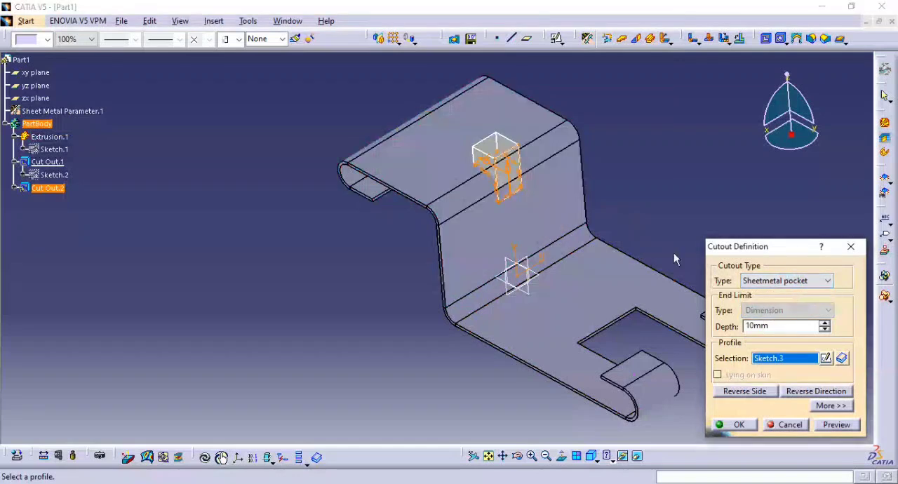
left_click(836, 425)
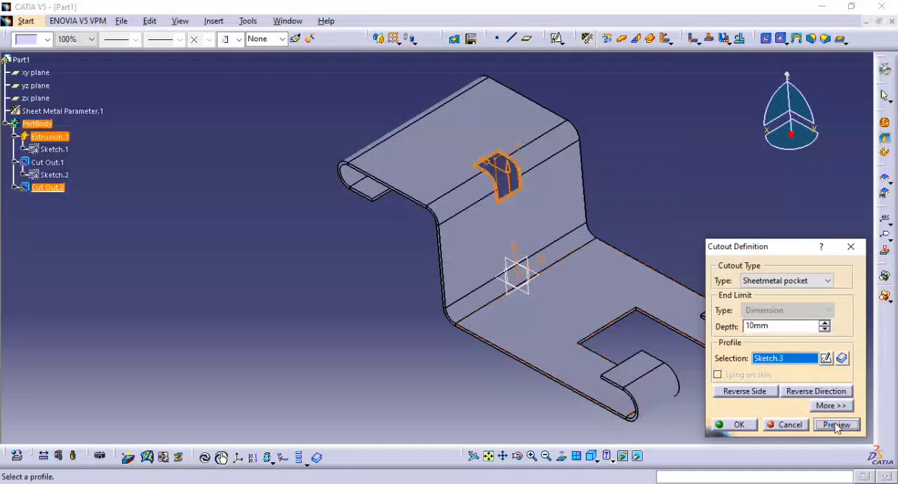
left_click(738, 425)
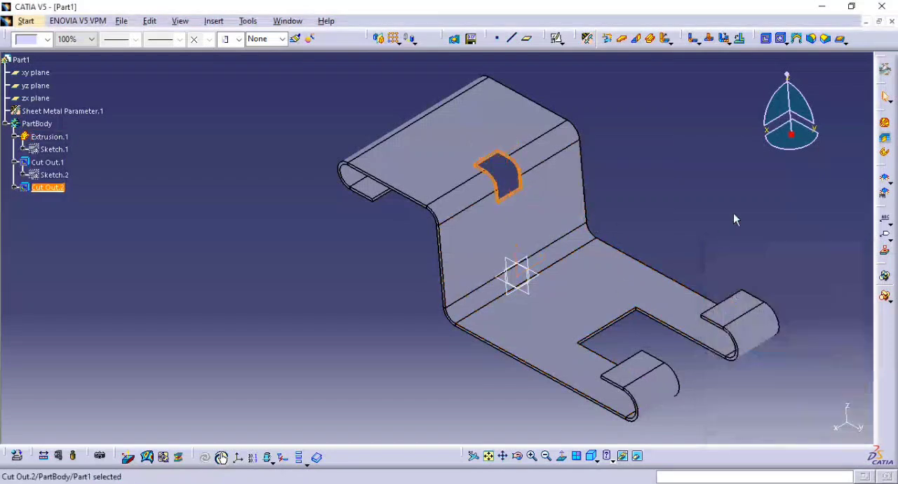
mouse_move(689, 221)
middle_mouse_down()
mouse_move(690, 254)
mouse_move(676, 271)
mouse_move(677, 242)
mouse_move(705, 275)
middle_mouse_up()
Check the reference drawing, then sketch a rectangle on the vertical wall's face, straddling one side edge of the wall.
key("alt+Tab")
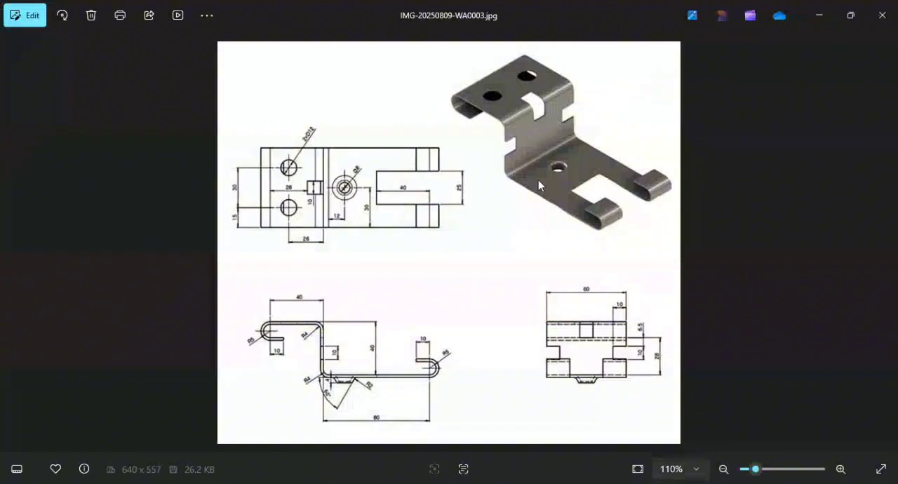
key("alt+Tab")
left_click(537, 236)
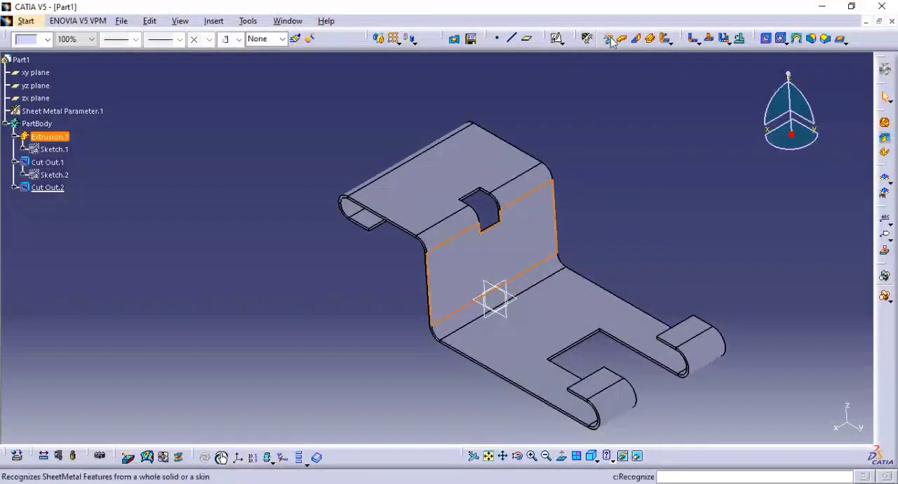
left_click(557, 39)
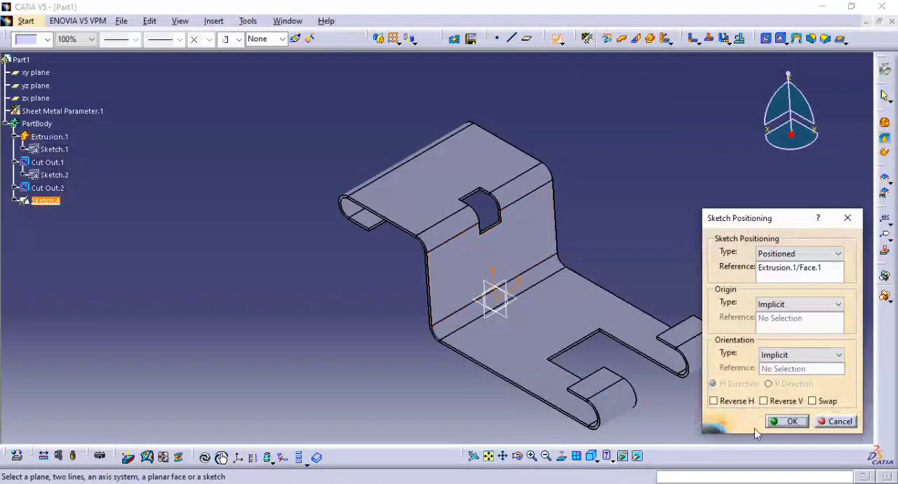
left_click(787, 421)
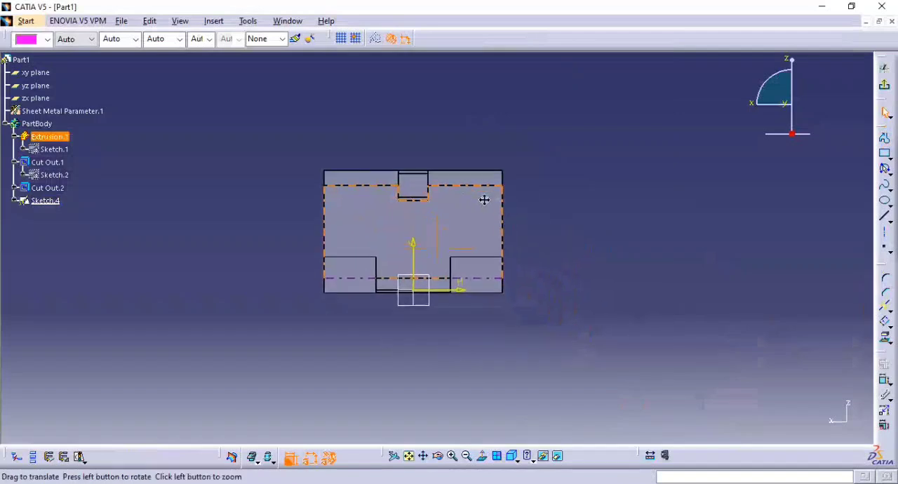
middle_click_drag(484, 200, 487, 160)
left_click(815, 214)
left_click(885, 155)
left_click(497, 202)
left_click(560, 243)
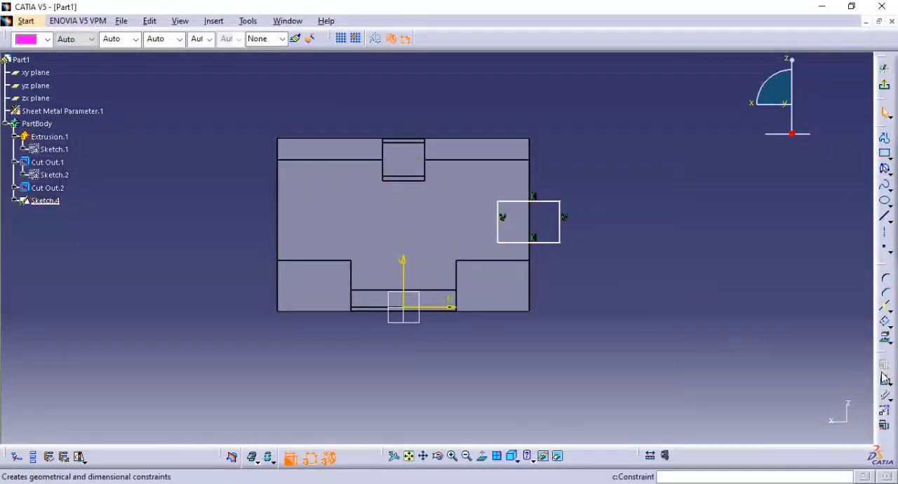
Dimension the distance from the rectangle's inner side to the wall's side edge and set it to 10 mm.
left_click(498, 228)
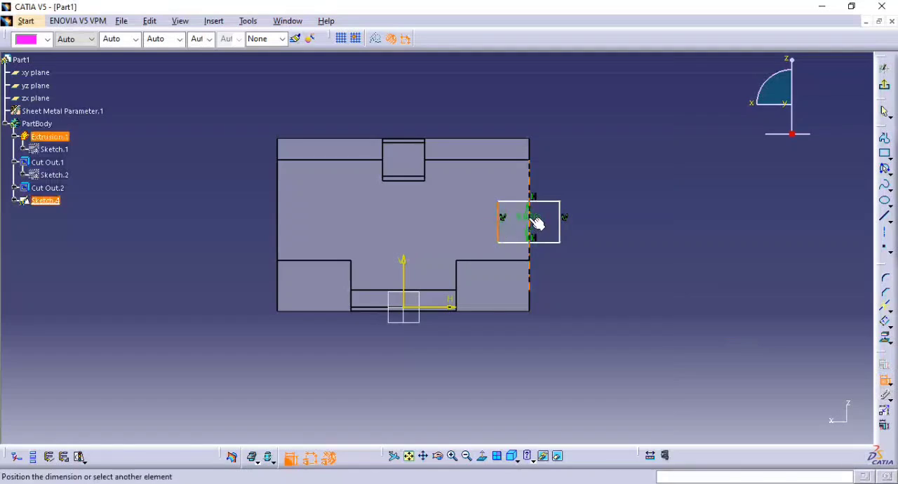
left_click(529, 225)
left_click(581, 293)
double_click(577, 290)
type("10")
key("Return")
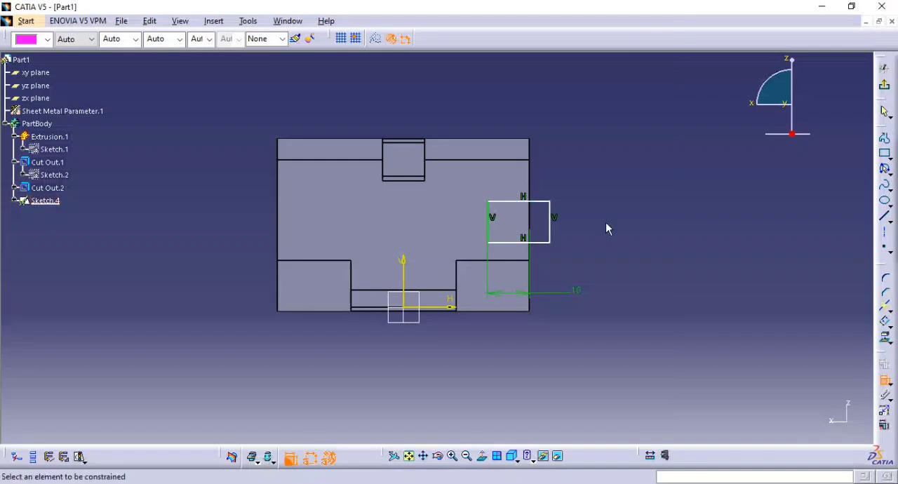
Dimension the height of the side notch rectangle and set it to 10 mm.
double_click(595, 223)
type("10")
key("Return")
Check the reference drawing, then dimension the distance from the notch rectangle's upper side to the upper hook's lower edge and set it to 6.5 mm.
key("alt+Tab")
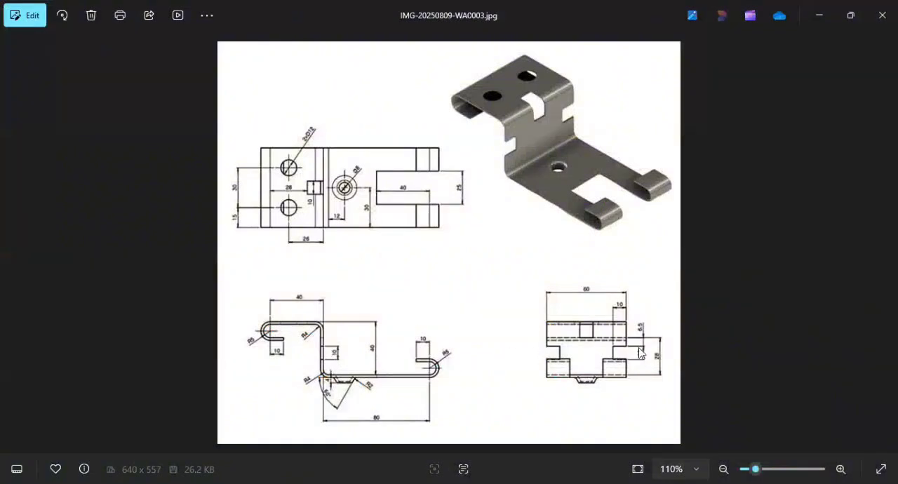
key("alt+Tab")
key("alt+Tab")
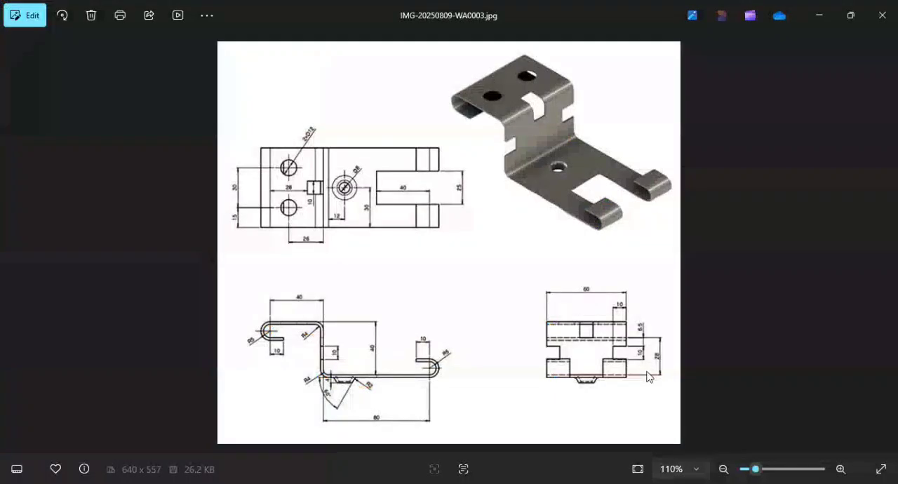
key("alt+Tab")
middle_click_drag(496, 225, 541, 224)
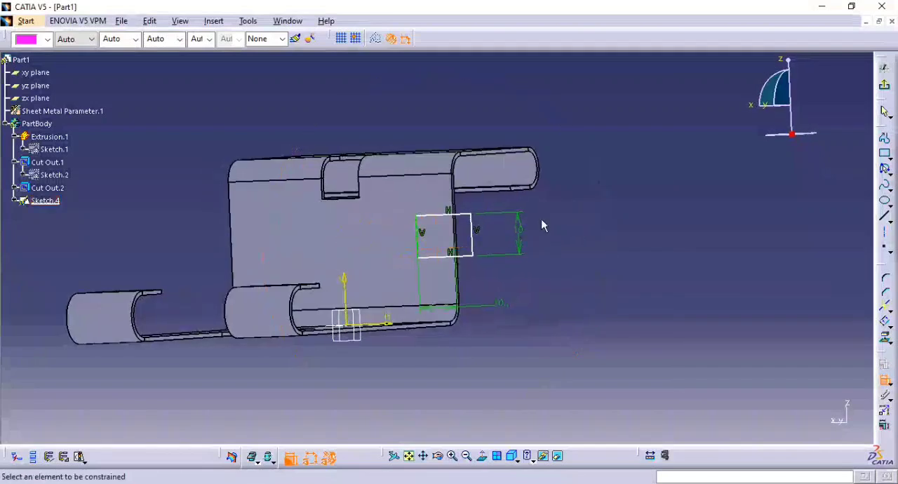
left_click(501, 189)
left_click(463, 220)
left_click(577, 204)
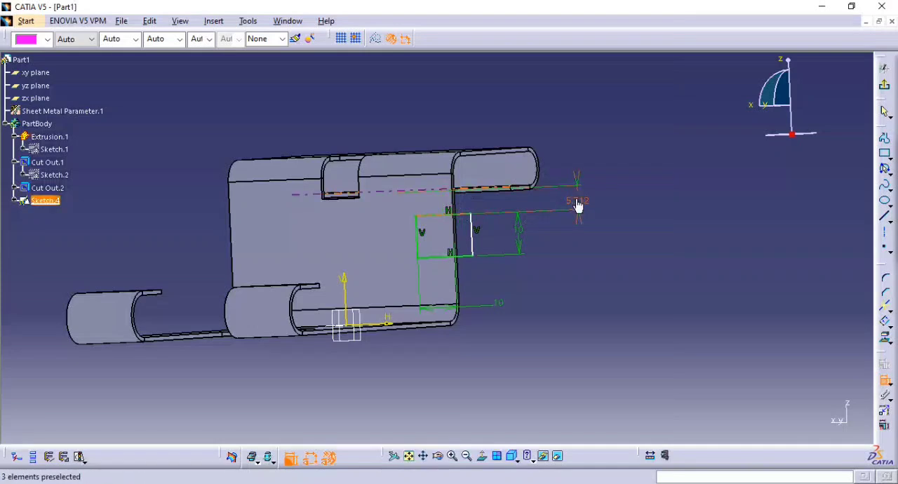
double_click(576, 200)
type("6.5")
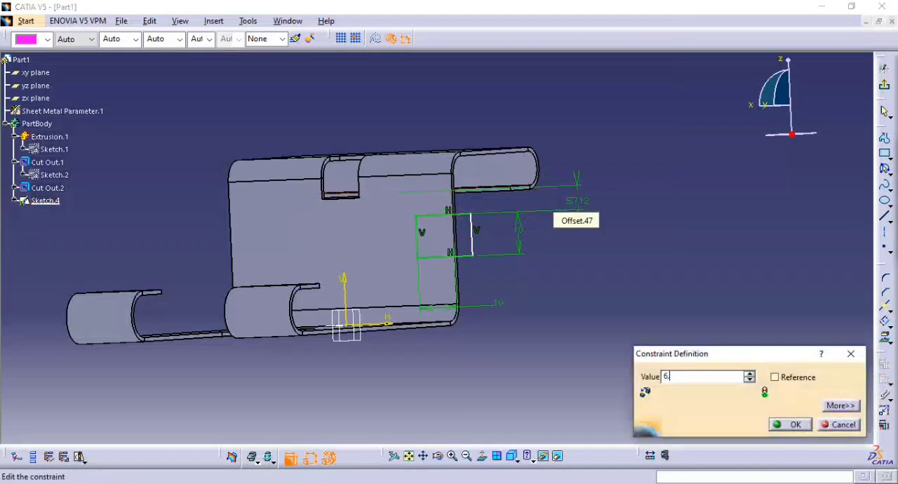
key("Return")
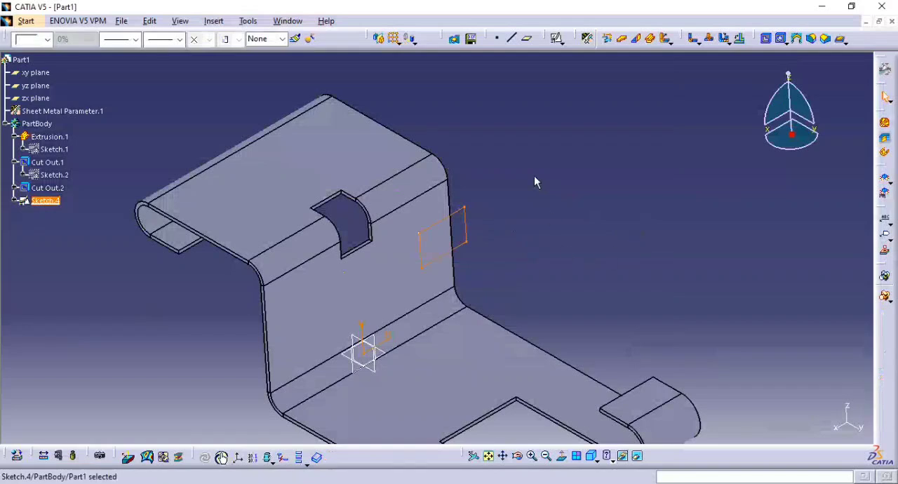
Cut the side notch from the rectangle sketch as a Sheetmetal pocket cutout with a 10 mm depth.
left_click(739, 39)
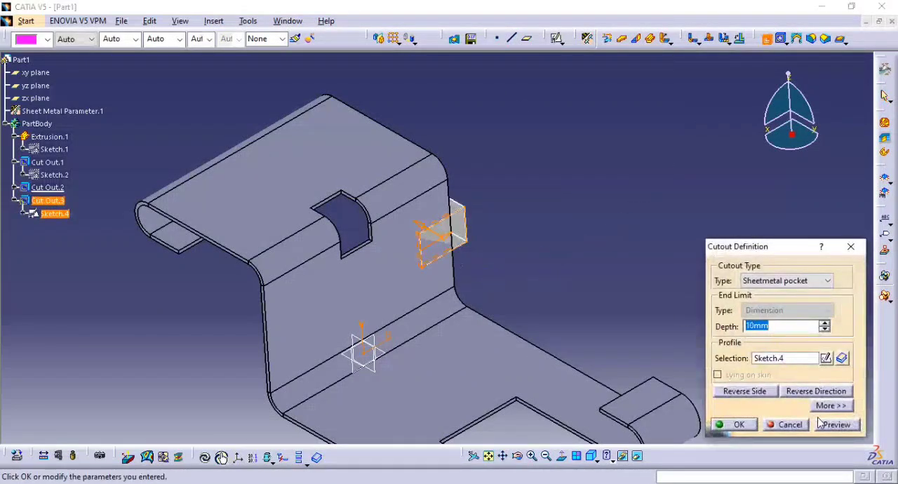
left_click(822, 423)
left_click(747, 428)
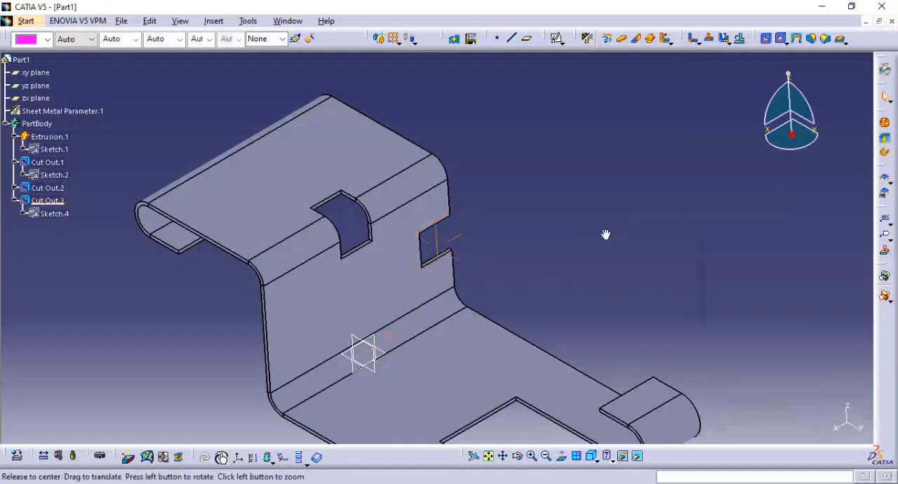
Mirror the side notch cutout about the yz plane to the opposite edge of the vertical wall.
middle_click_drag(606, 234, 628, 252)
left_click(47, 201)
left_click(380, 40)
left_click(386, 333)
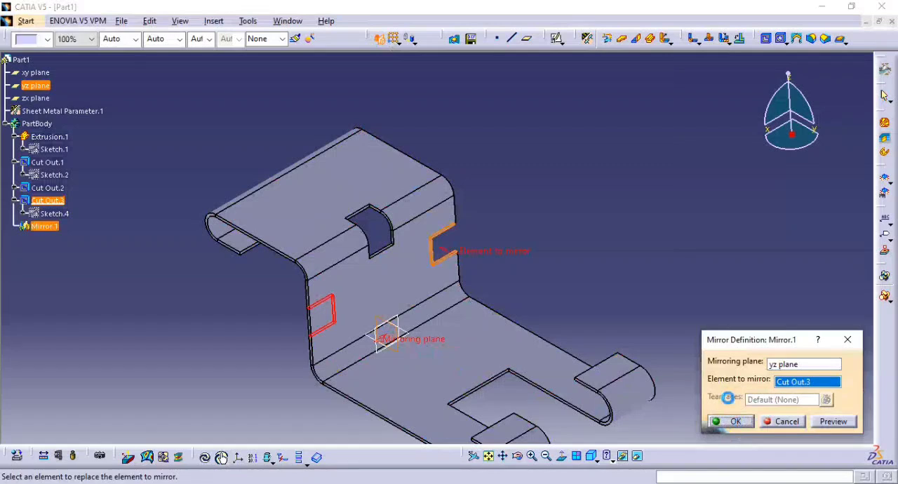
left_click(732, 420)
middle_click_drag(607, 204, 628, 179)
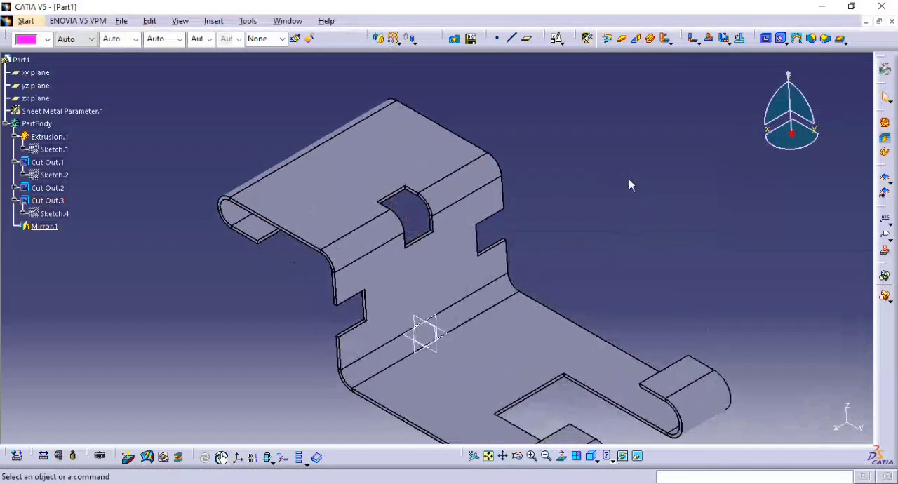
left_click(356, 207)
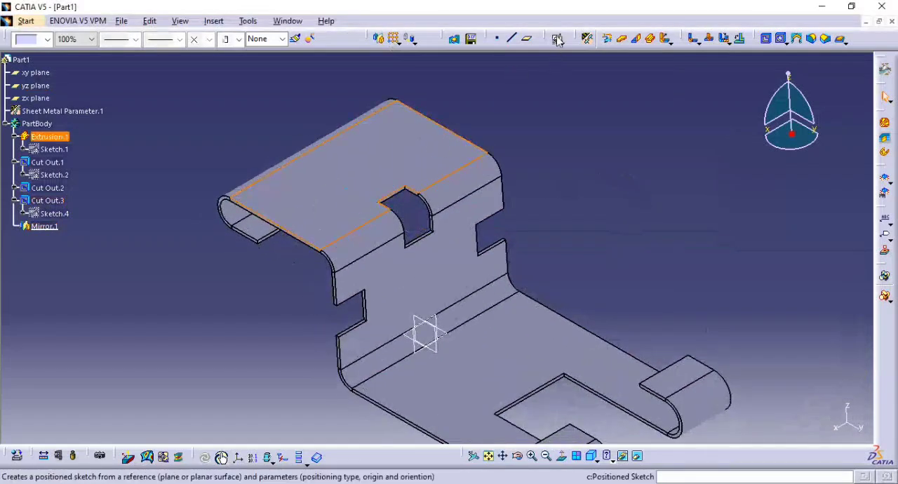
left_click(557, 39)
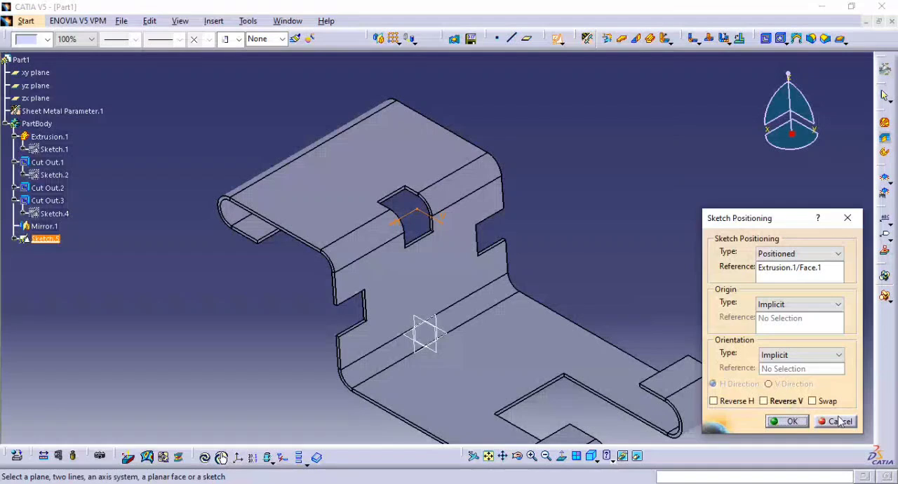
left_click(840, 421)
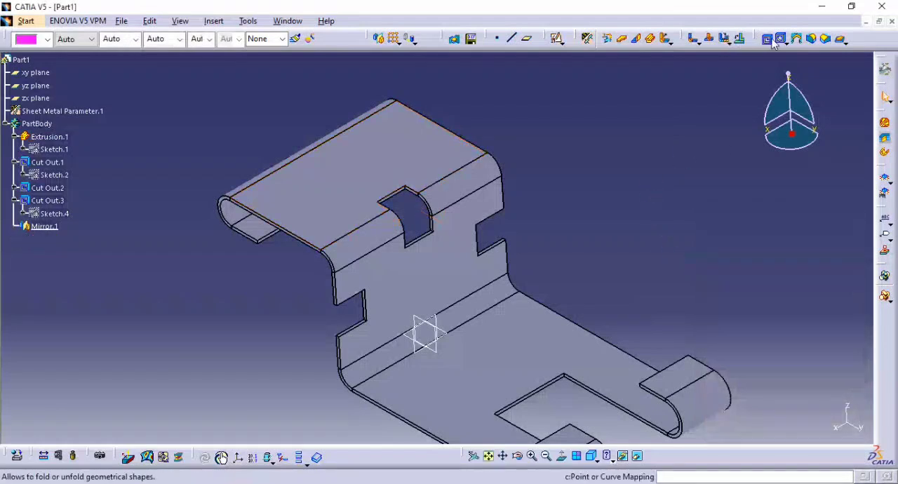
Start a hole on the flat top face of the upper flange and open its positioning sketch.
left_click(781, 38)
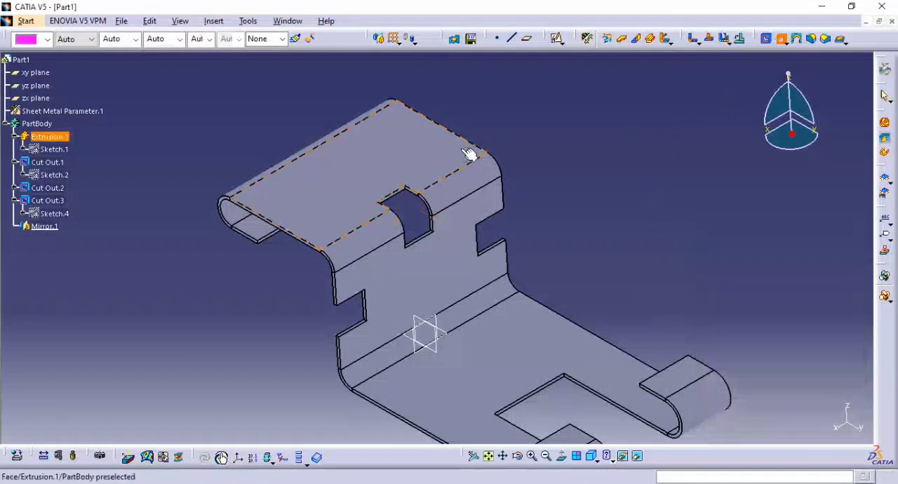
left_click(412, 172)
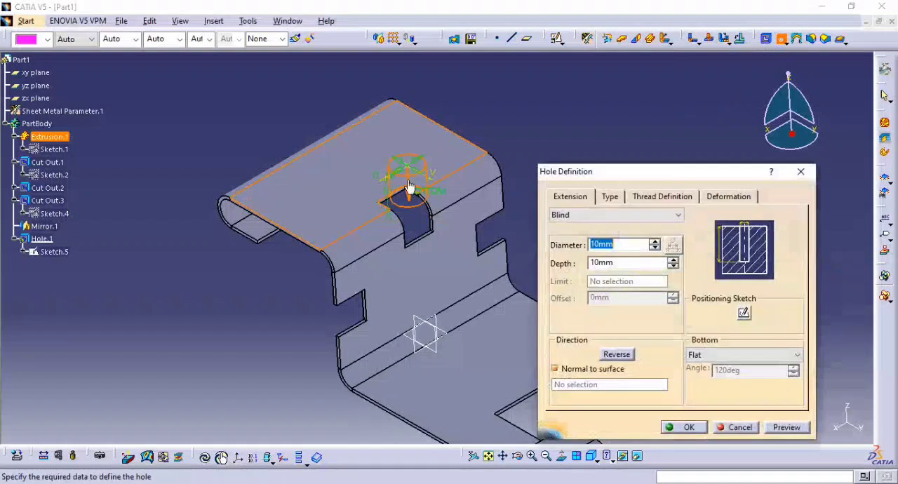
left_click(744, 314)
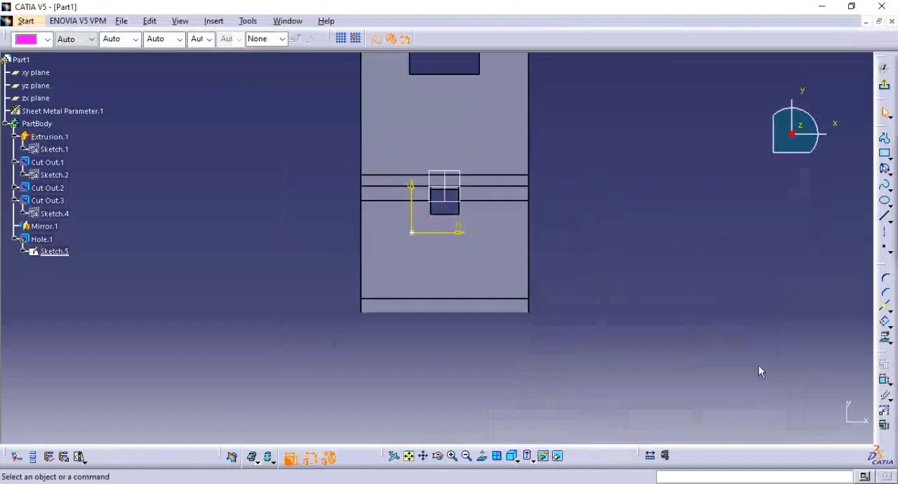
Check the reference drawing, then dimension the hole centre's distance from the yz plane and set it to 15 mm.
left_click(885, 382)
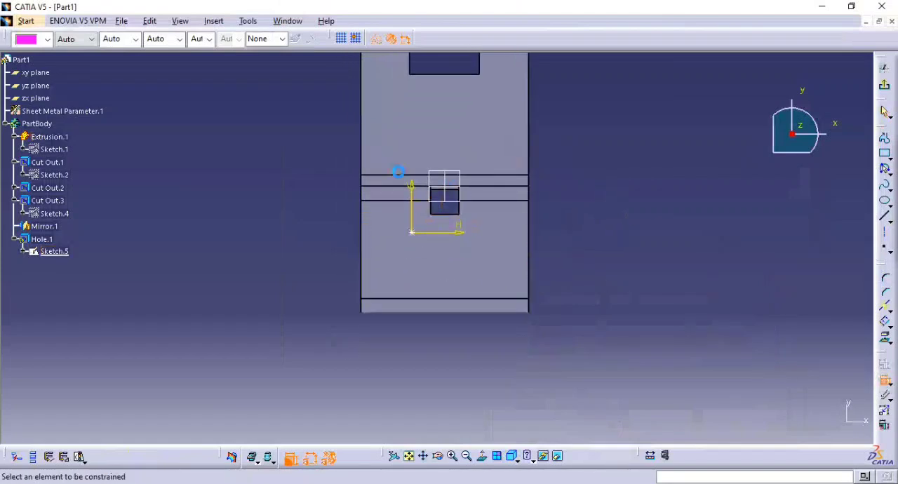
left_click(413, 233)
key("alt+Tab")
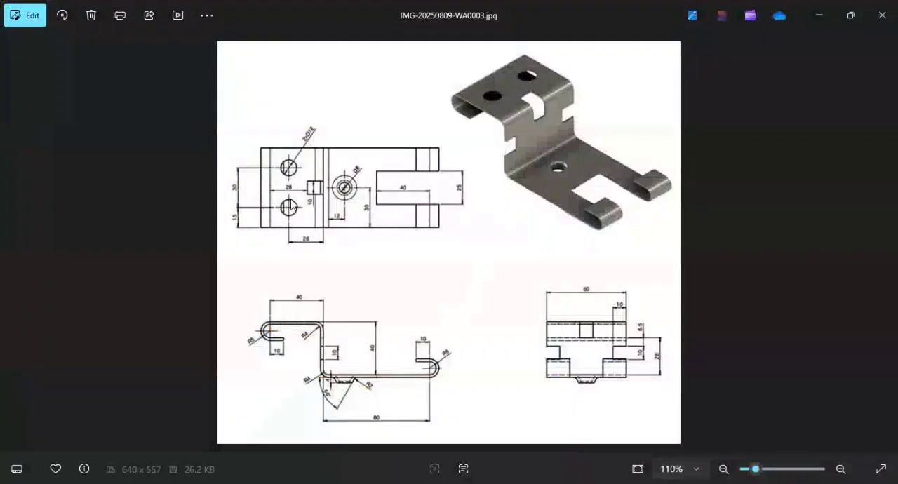
key("alt+Tab")
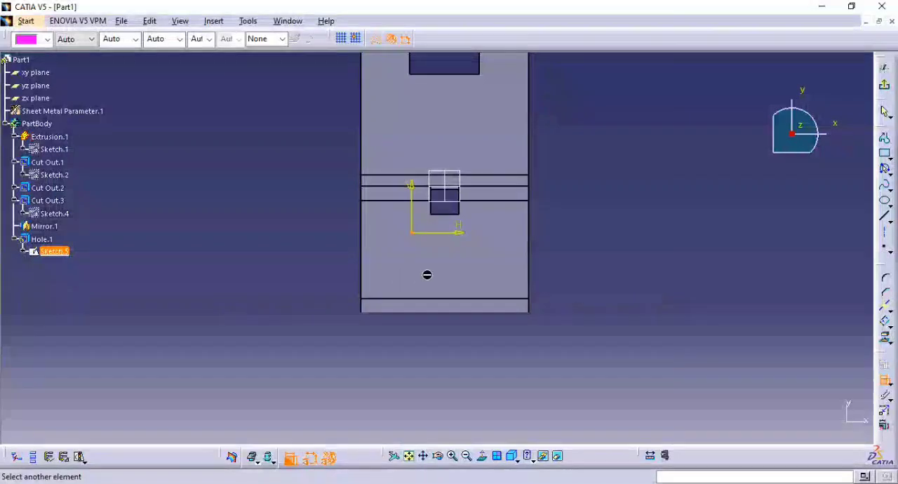
left_click(453, 196)
left_click(411, 348)
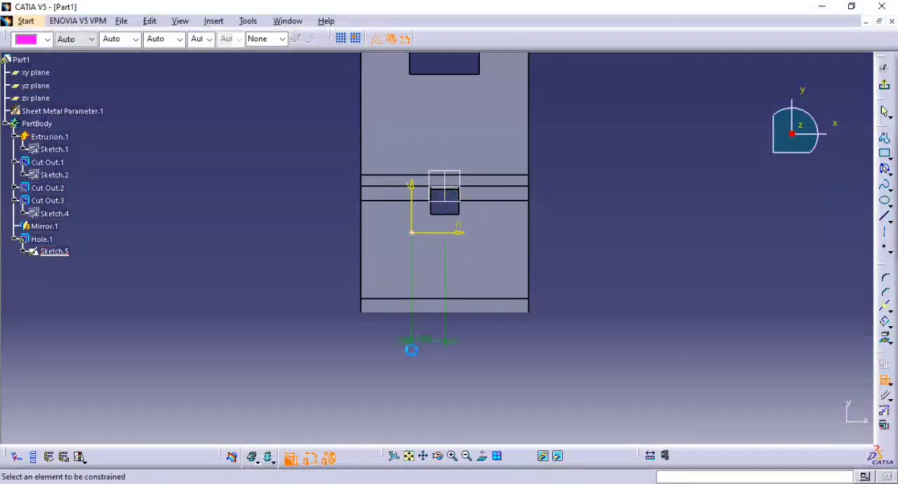
double_click(419, 340)
key("Return")
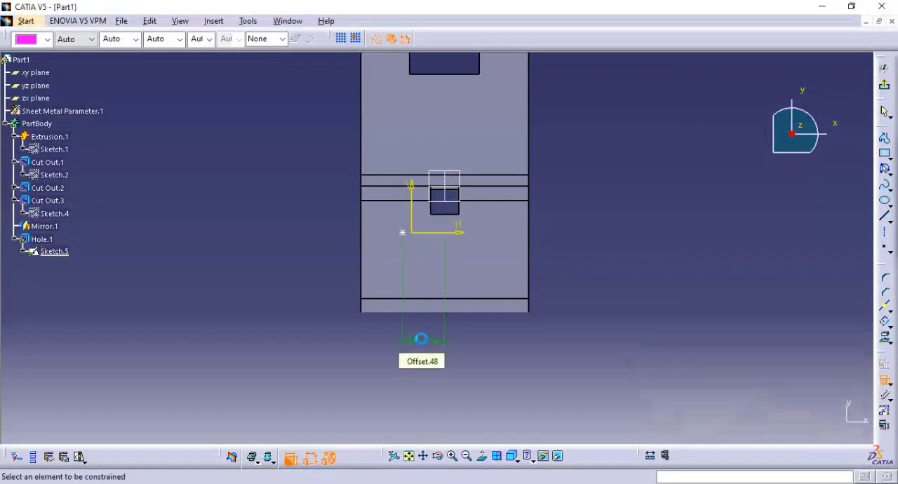
Dimension the hole centre's distance from the vertical wall, set it to 26 mm per the reference drawing, and exit the positioning sketch.
key("alt+Tab")
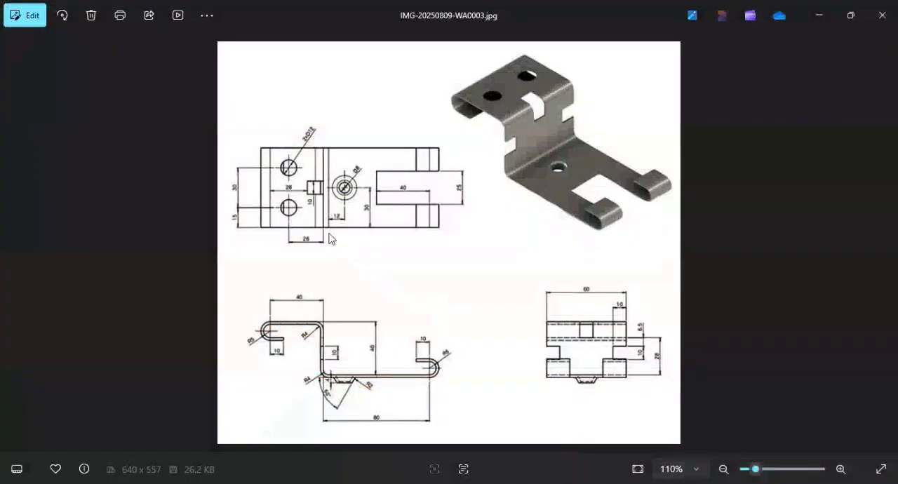
key("alt+Tab")
middle_click_drag(421, 277, 487, 232)
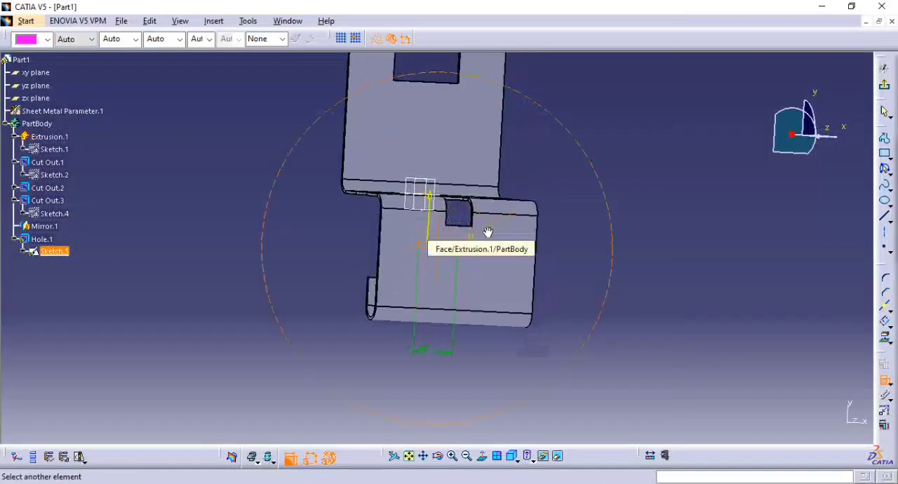
middle_click_drag(391, 198, 393, 228)
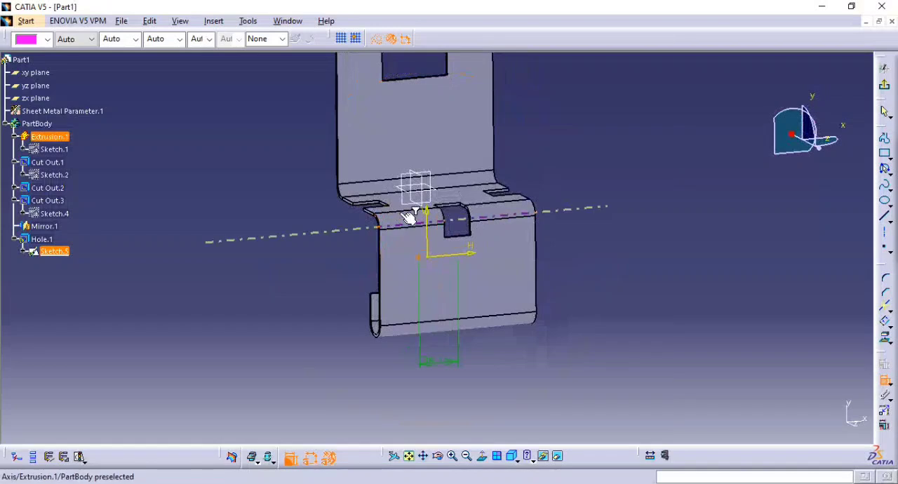
left_click(411, 210)
left_click(316, 263)
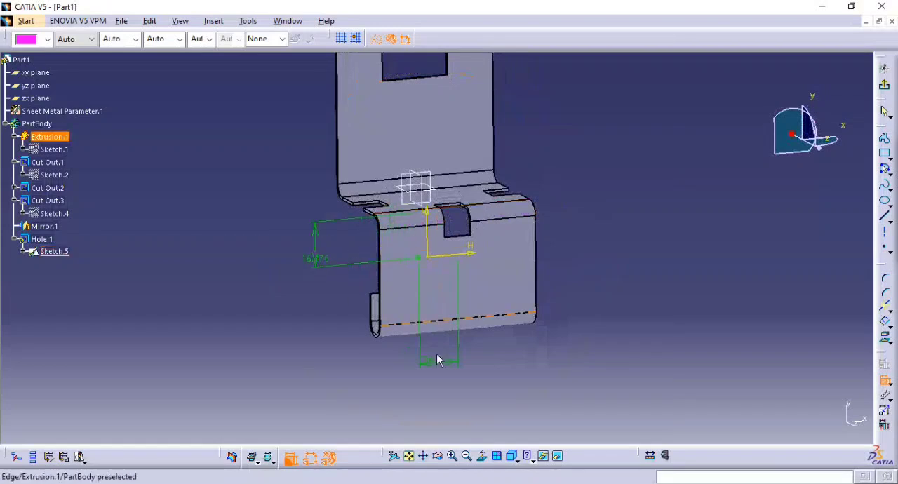
left_click(481, 456)
key("alt+Tab")
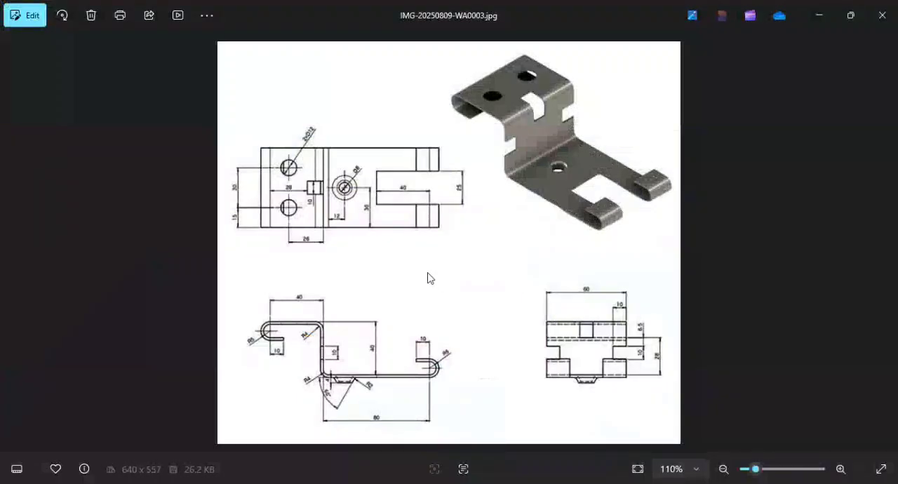
key("alt+Tab")
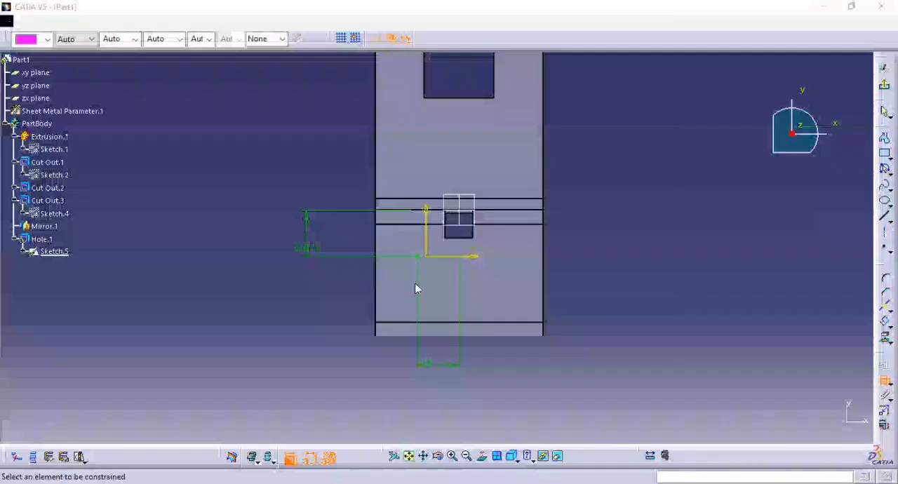
double_click(317, 256)
type("26")
key("Return")
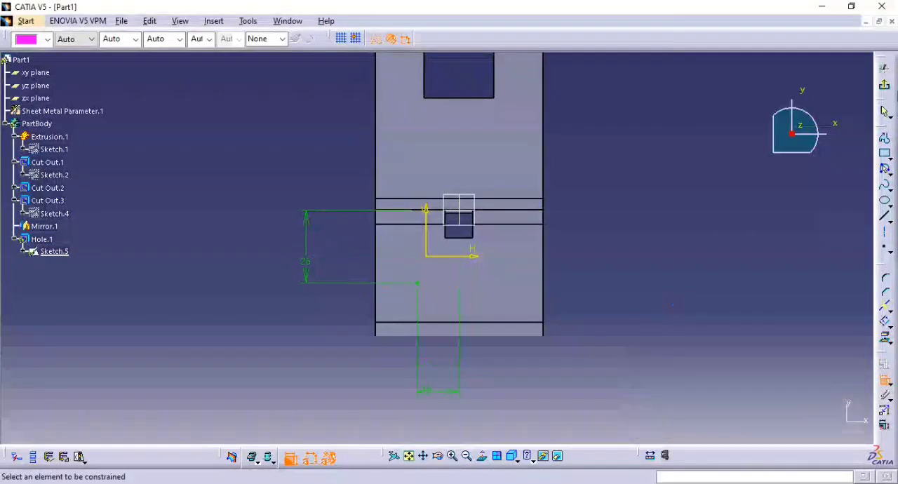
left_click(885, 84)
Check the hole size in the drawing, then create the hole with a 12 mm diameter and the Up To Next extension.
key("alt+Tab")
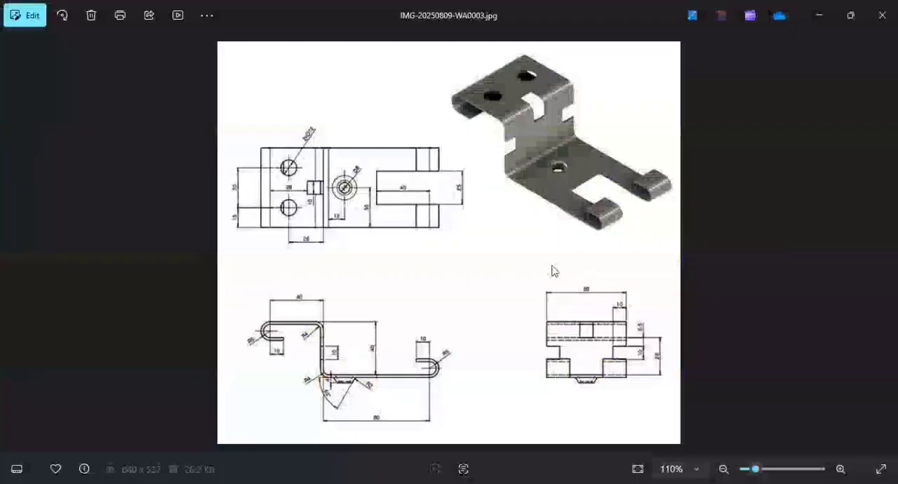
key("alt+Tab")
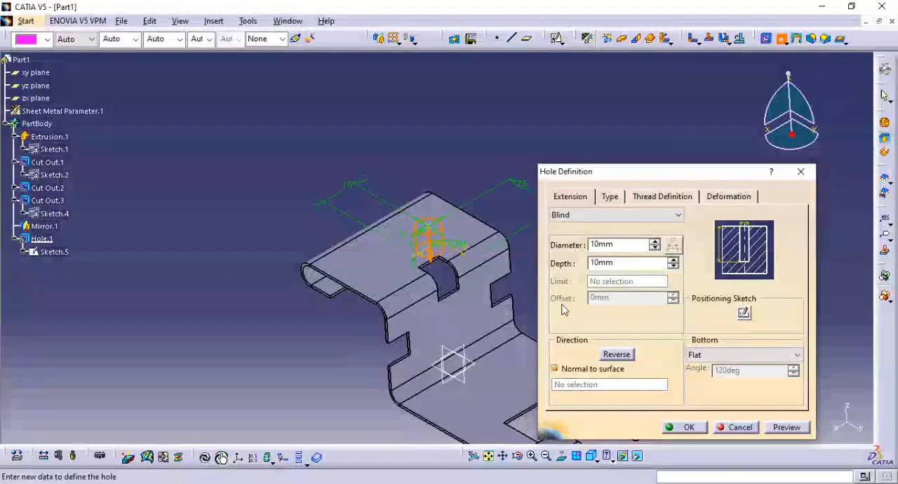
left_click_drag(617, 247, 561, 247)
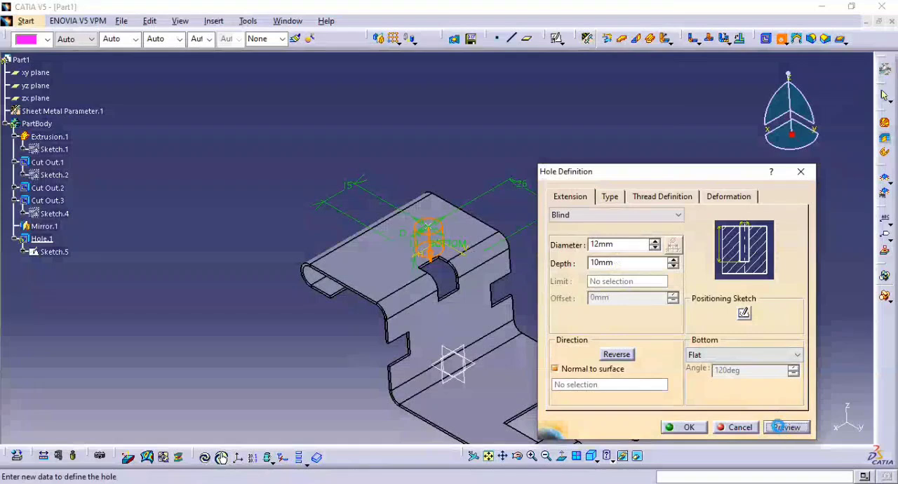
left_click(633, 215)
left_click(617, 239)
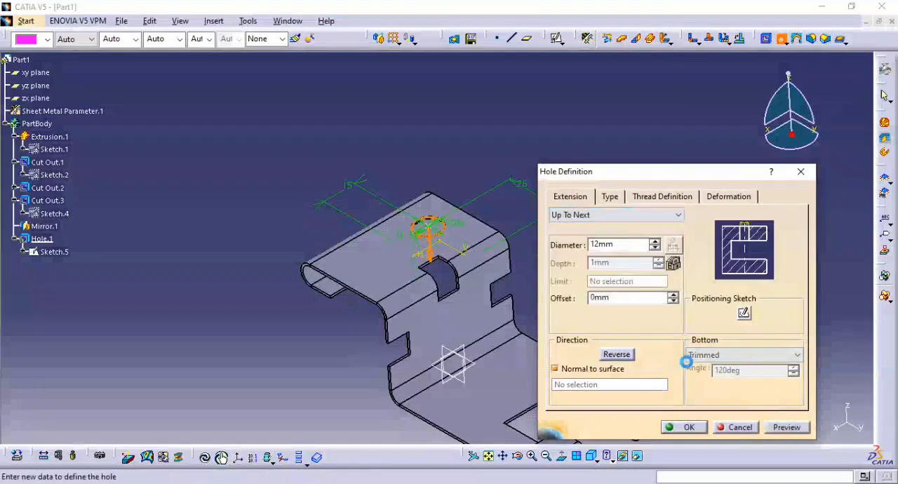
left_click(684, 428)
Mirror the 12 mm hole about the yz plane and return to the isometric view.
middle_click_drag(508, 210, 491, 361)
left_click(42, 239)
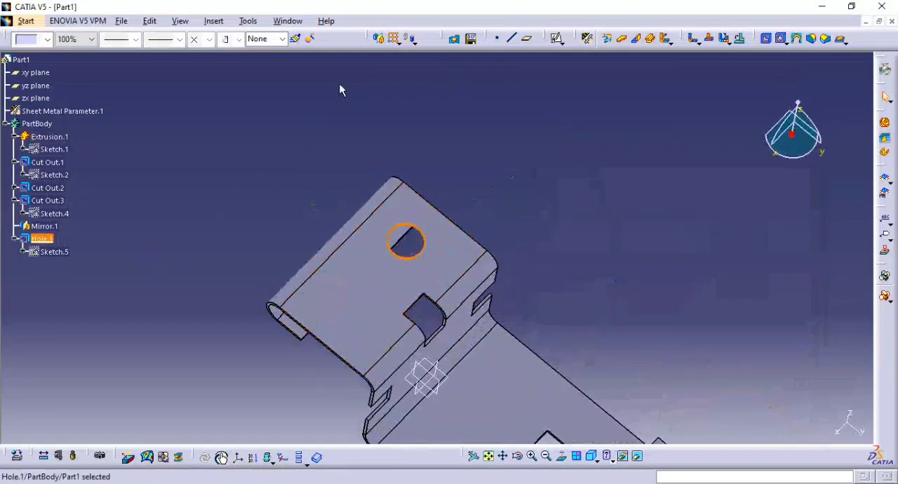
left_click(379, 41)
left_click(427, 375)
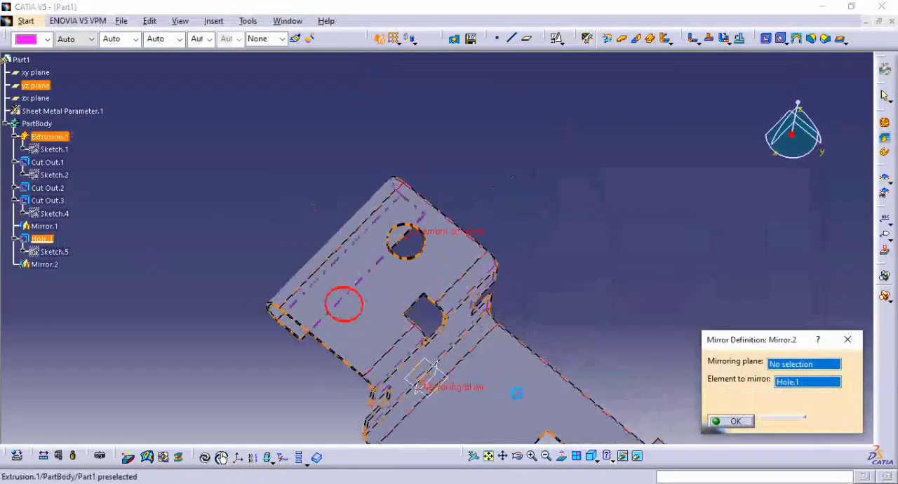
left_click(733, 421)
left_click(590, 456)
middle_click_drag(618, 193, 579, 200)
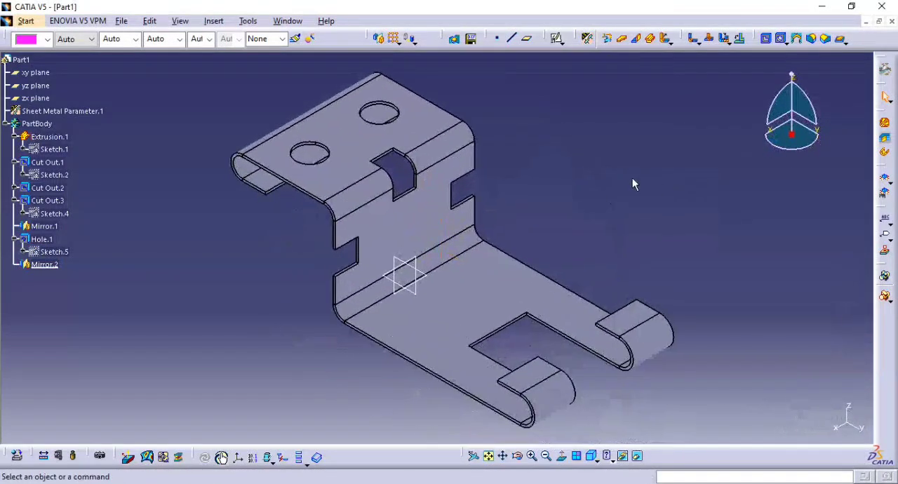
Check the reference drawing, then start a flanged cutout and open its profile sketch on the base flange's upper face.
middle_click_drag(582, 266, 607, 222)
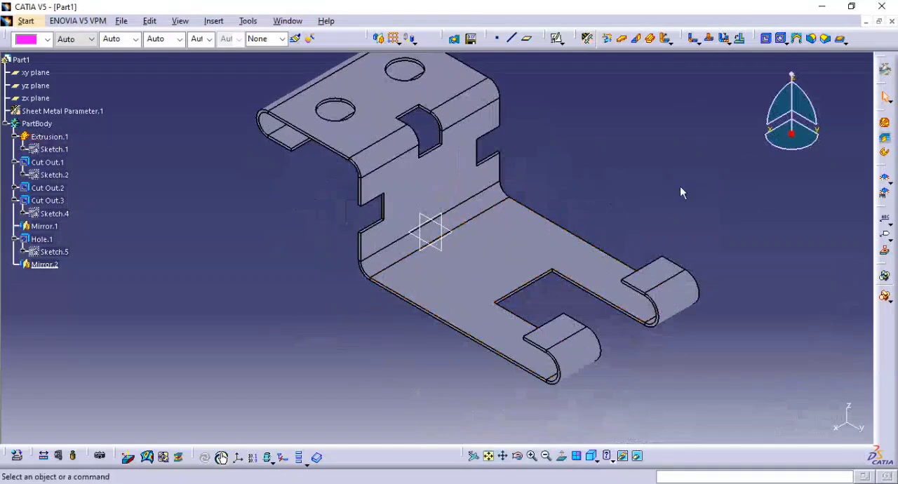
key("alt+Tab")
key("alt+Tab")
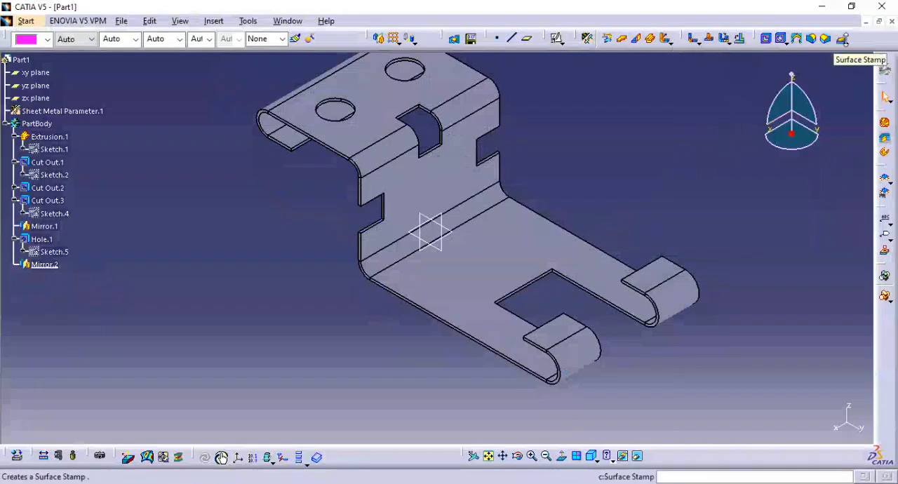
left_click(843, 41)
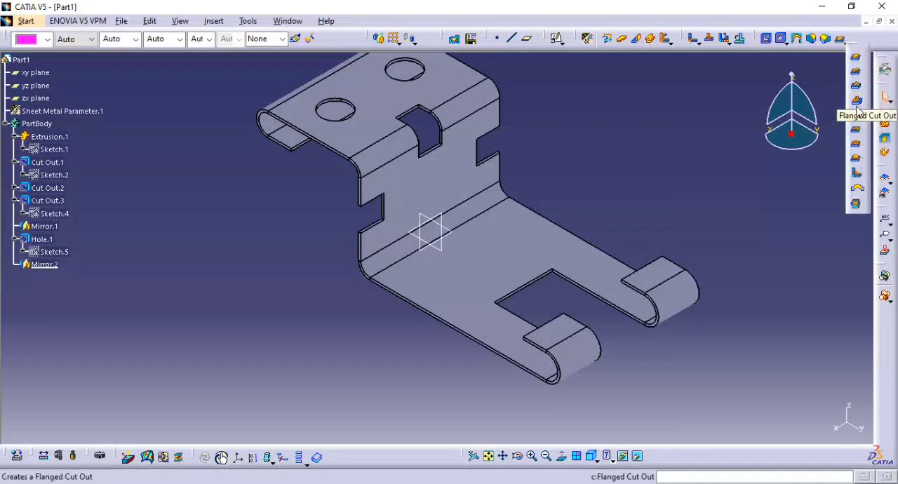
left_click(857, 101)
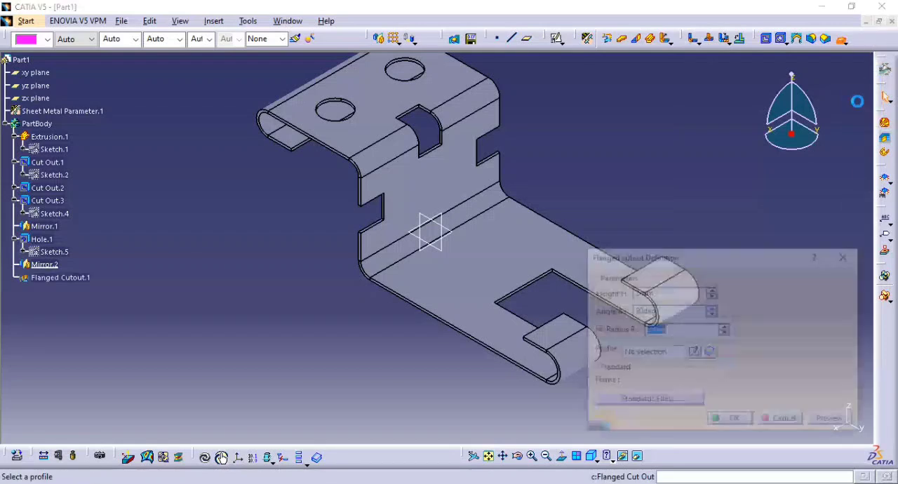
middle_click_drag(495, 265, 374, 233)
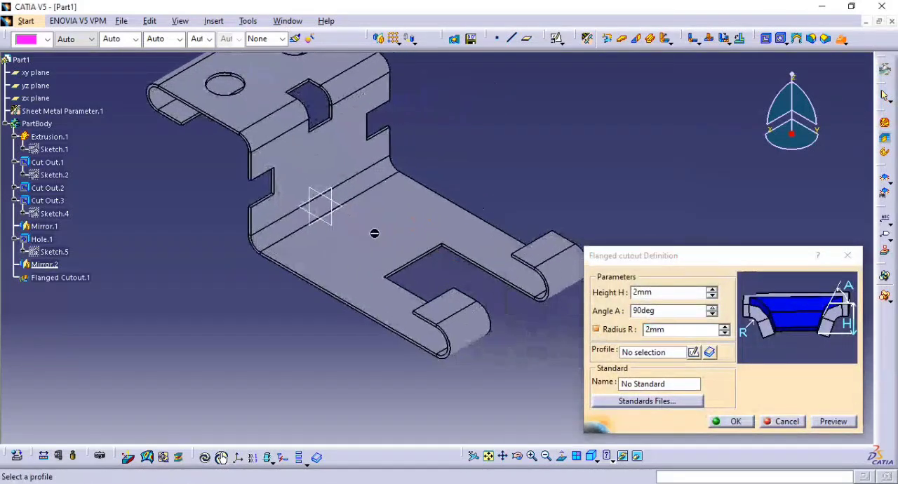
left_click(693, 353)
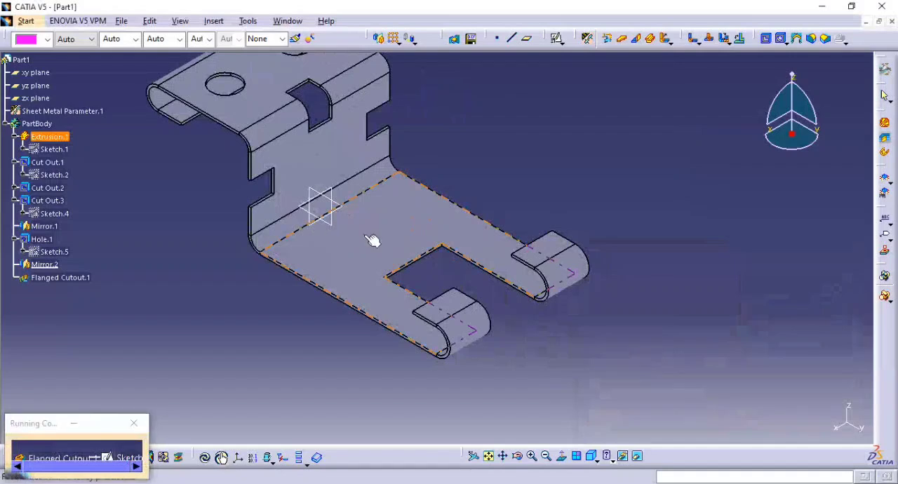
left_click(401, 245)
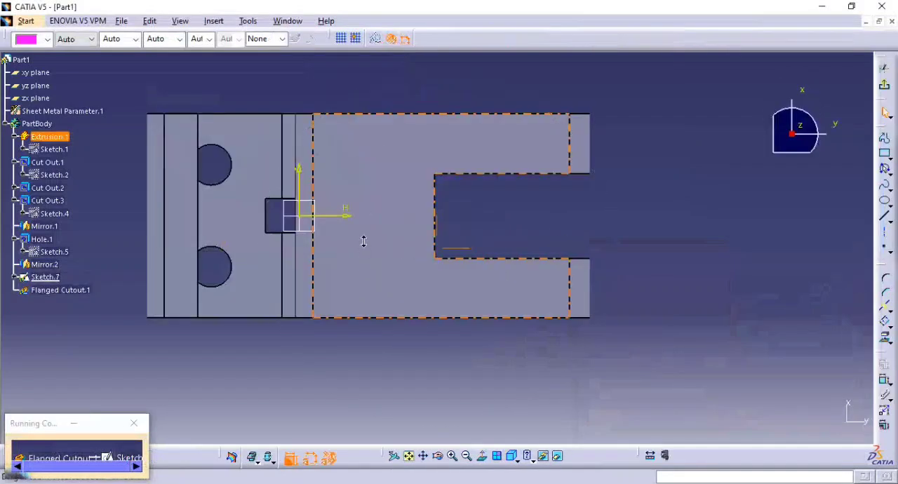
Sketch a circle on the horizontal axis between the bend and the end cutout, set its diameter to 8 mm, and exit the sketch.
left_click(888, 172)
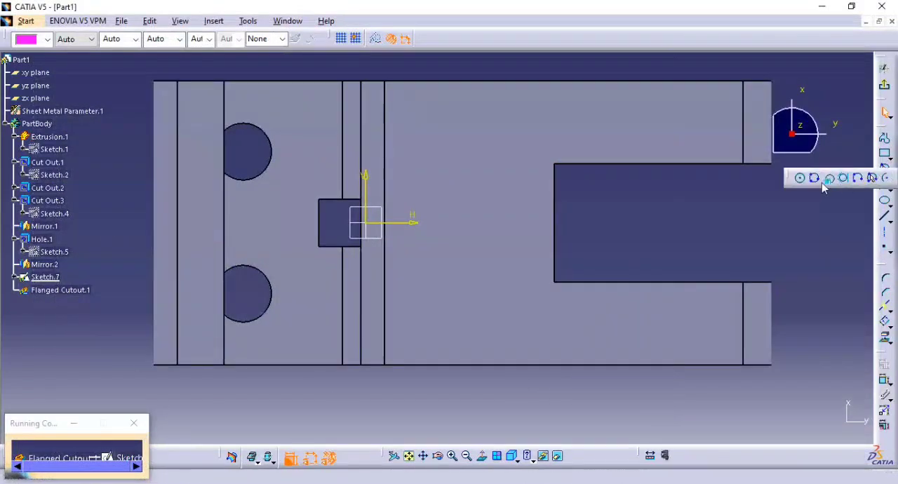
left_click(800, 178)
left_click(449, 222)
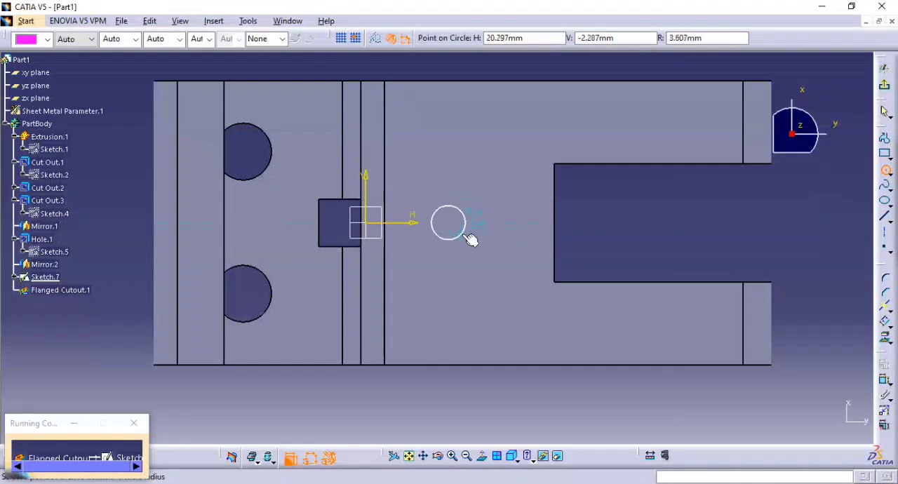
left_click(461, 235)
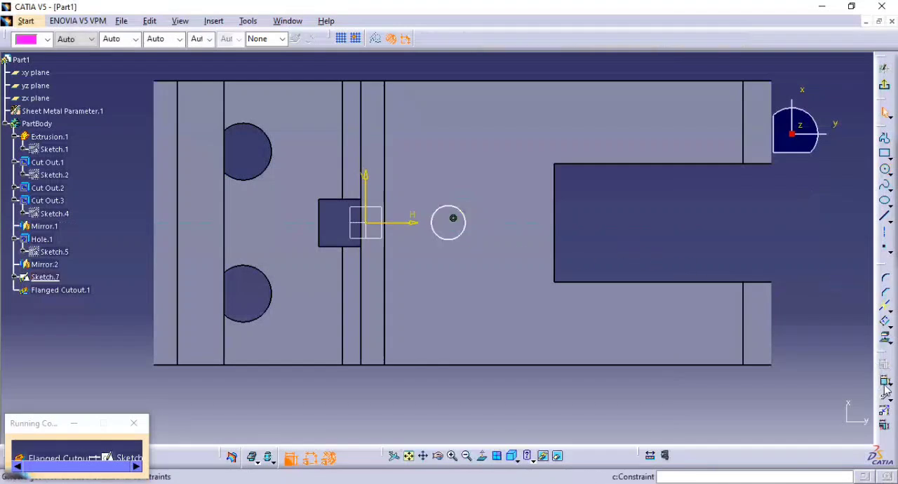
left_click(462, 234)
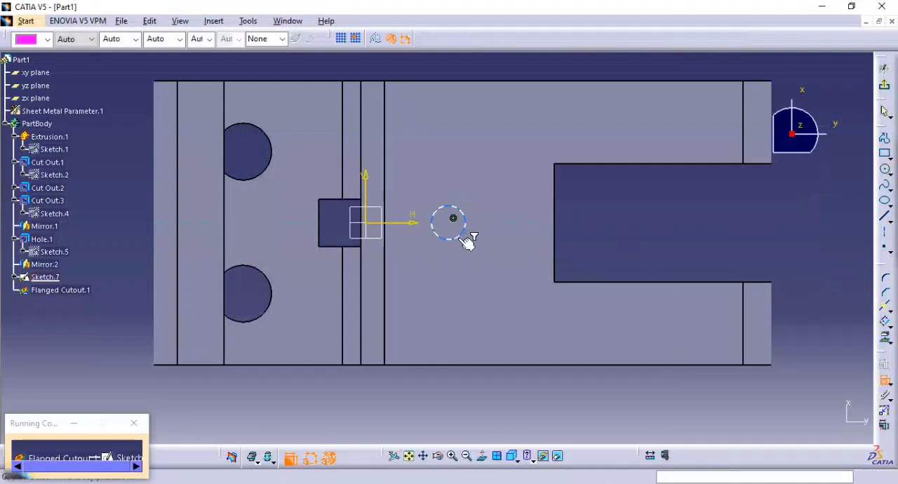
left_click(588, 231)
double_click(579, 227)
type("6")
key("Return")
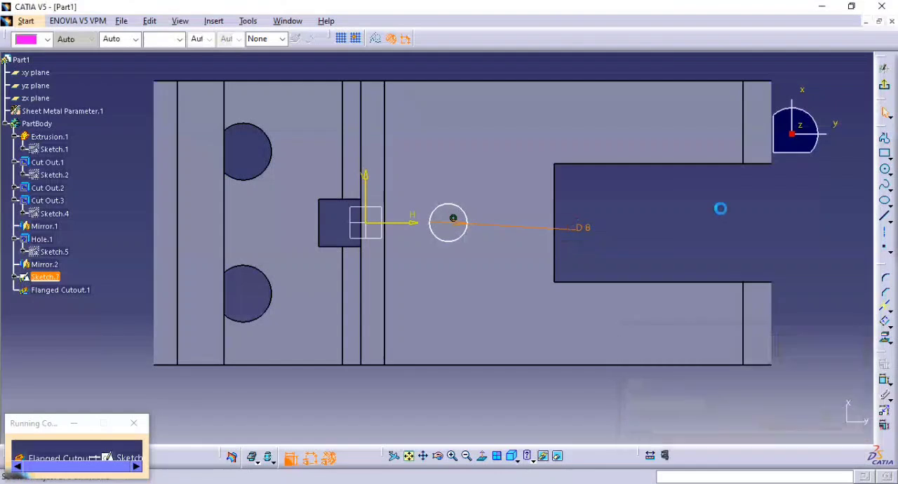
left_click(886, 98)
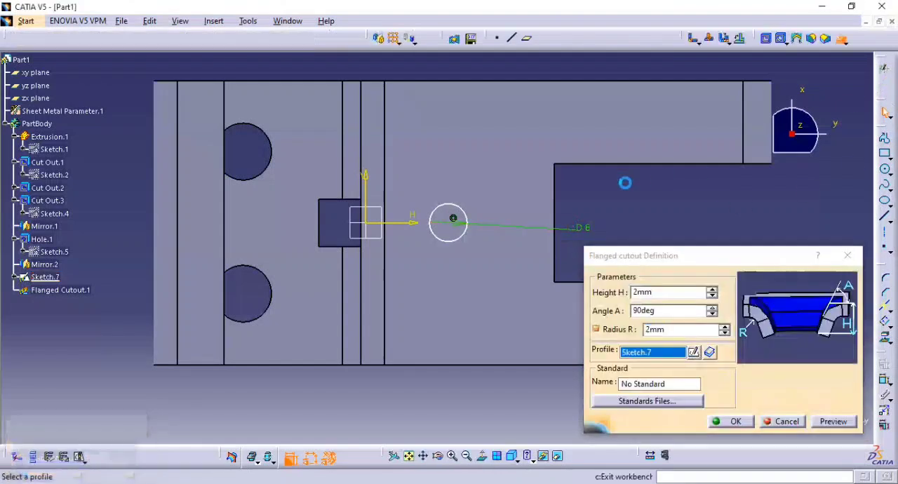
Try to preview the flanged cutout from the circle on the base flange, then cancel the feature.
middle_click_drag(453, 262, 434, 210)
left_click(831, 422)
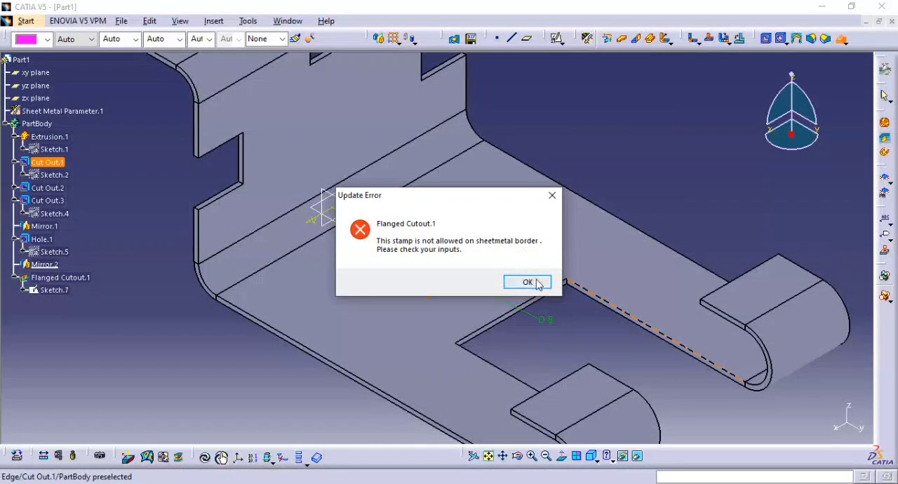
left_click(530, 282)
middle_click_drag(377, 292, 425, 244)
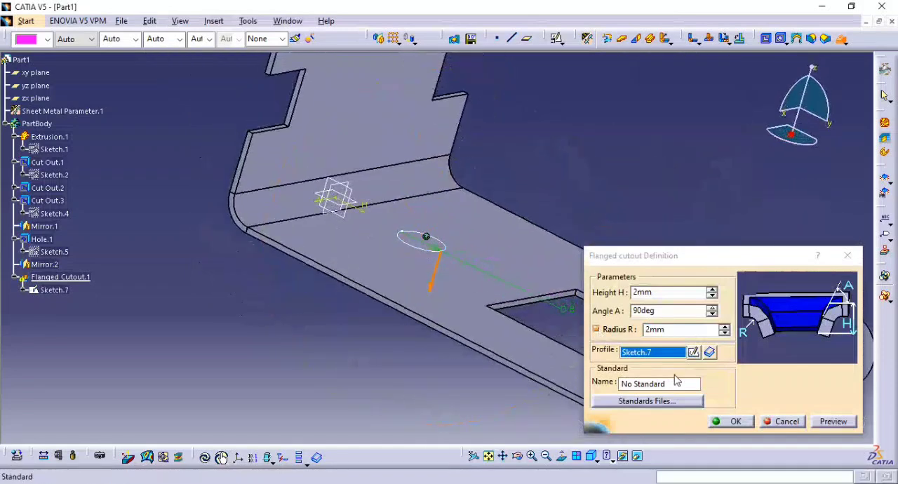
left_click(773, 424)
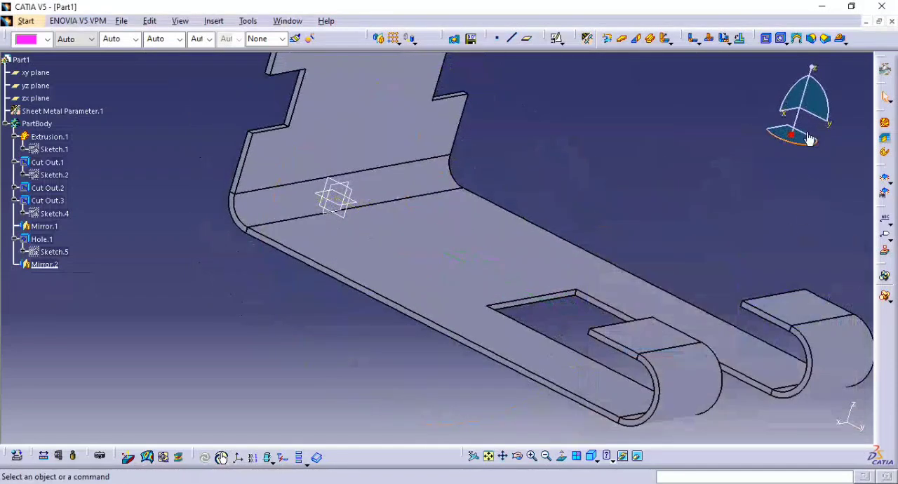
Start a surface stamp and open its profile sketch on the base flange's upper face.
left_click(845, 44)
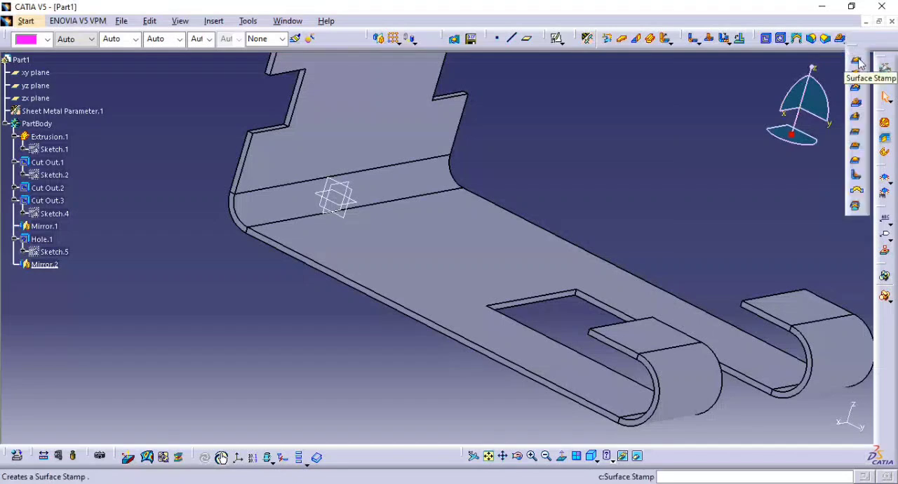
left_click(857, 62)
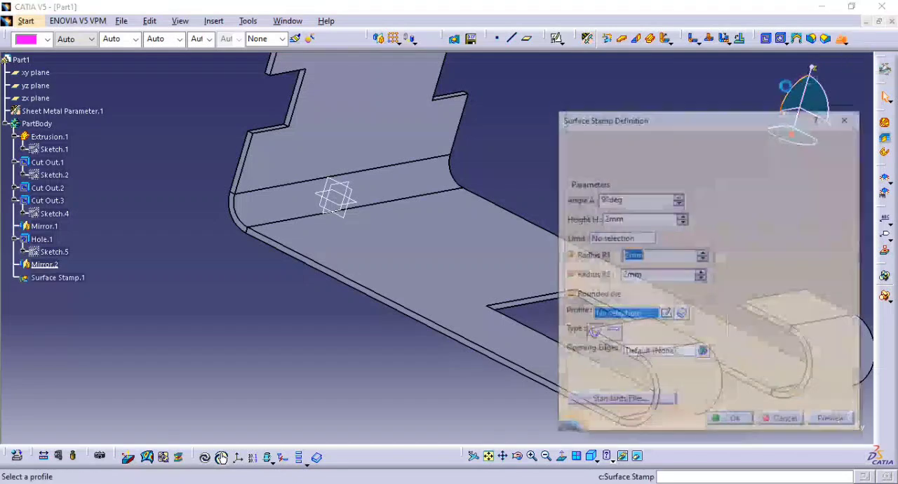
middle_click_drag(513, 208, 478, 149)
middle_click_drag(451, 218, 499, 268)
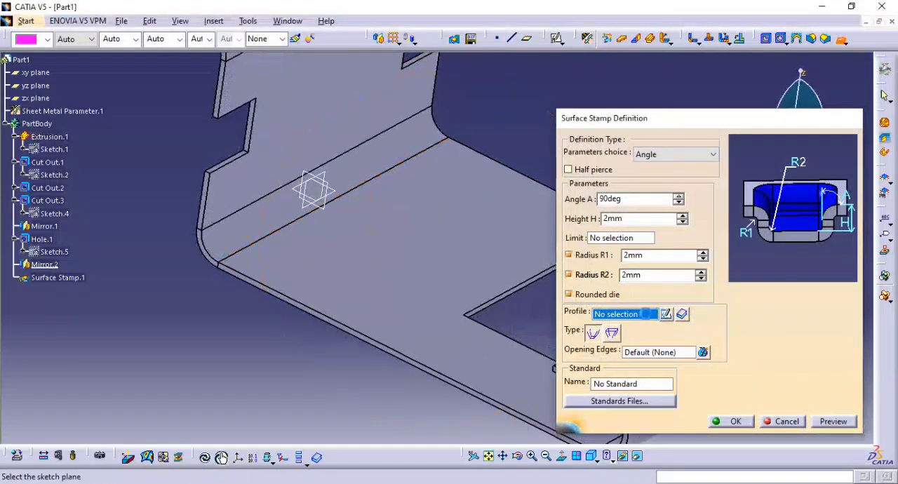
left_click(663, 315)
left_click(461, 275)
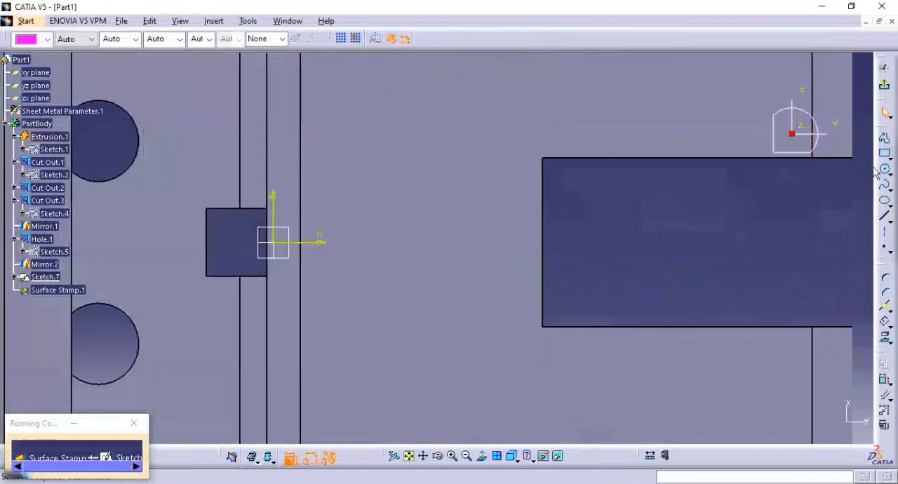
Sketch the stamp's circle between the bend and the end cutout, set its diameter to 8 mm, and exit the sketch.
left_click(884, 171)
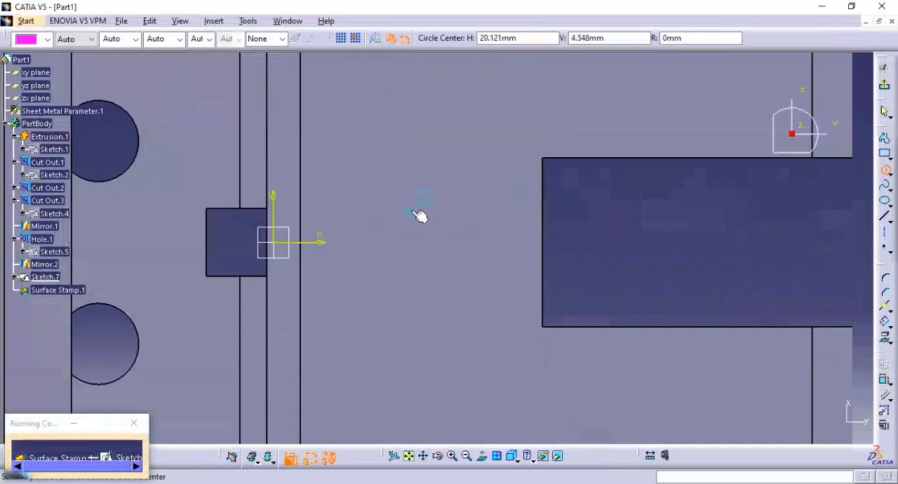
left_click(414, 210)
left_click(449, 235)
left_click(883, 380)
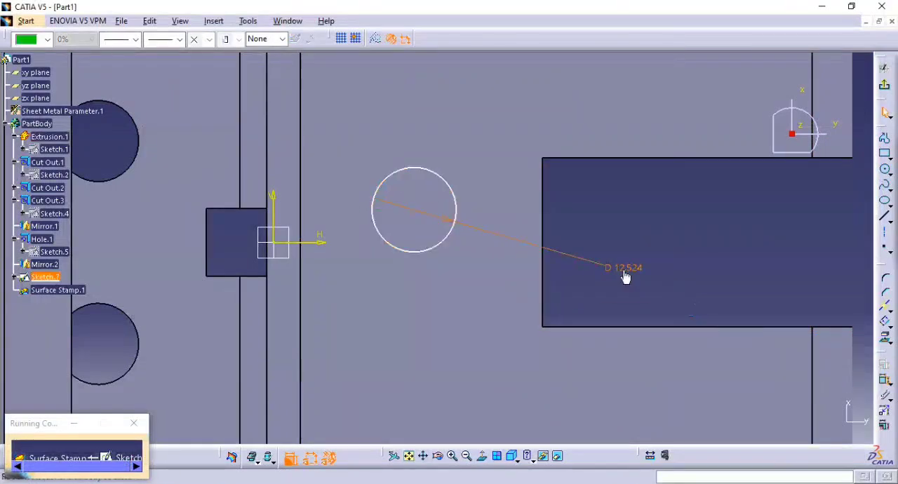
left_click(623, 275)
double_click(620, 273)
type("8")
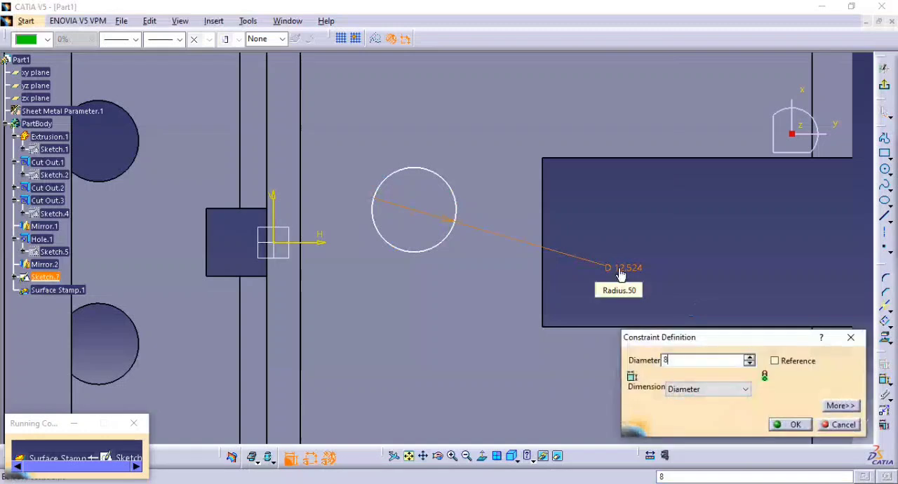
key("Return")
left_click(885, 83)
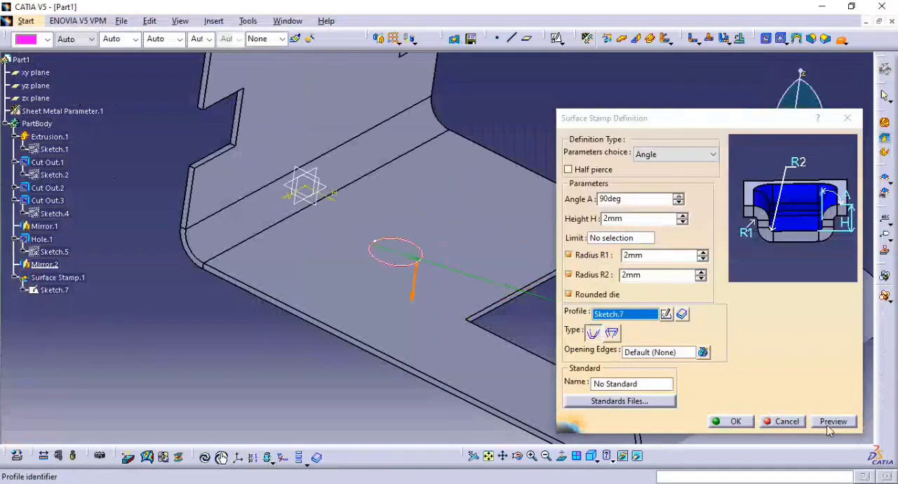
Preview the surface stamp, try to open its bottom by picking an opening edge, then cancel the feature.
left_click(832, 421)
middle_click_drag(395, 271, 404, 235)
left_click(660, 353)
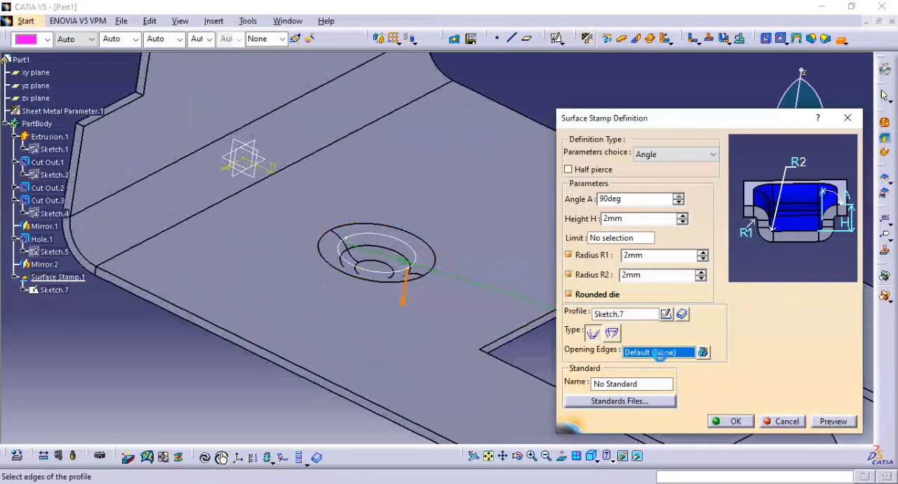
middle_click_drag(373, 265, 387, 242)
left_click(387, 241)
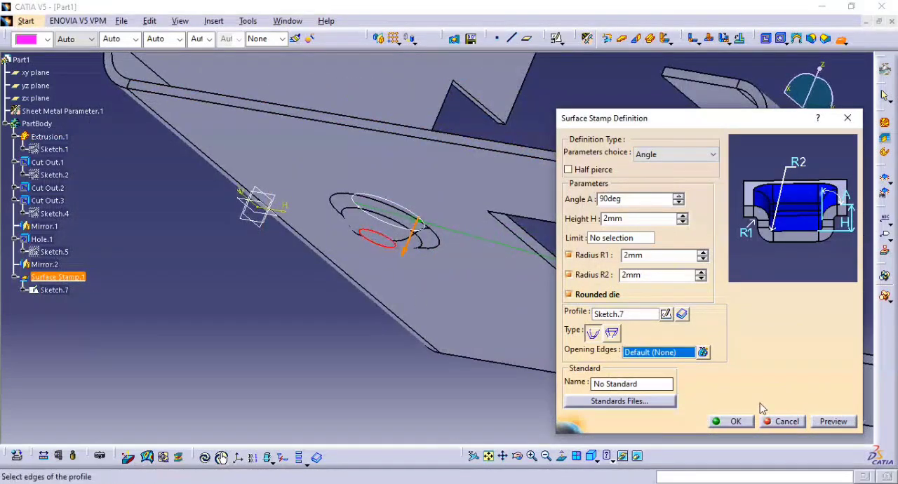
left_click(817, 422)
middle_click_drag(369, 285, 396, 241)
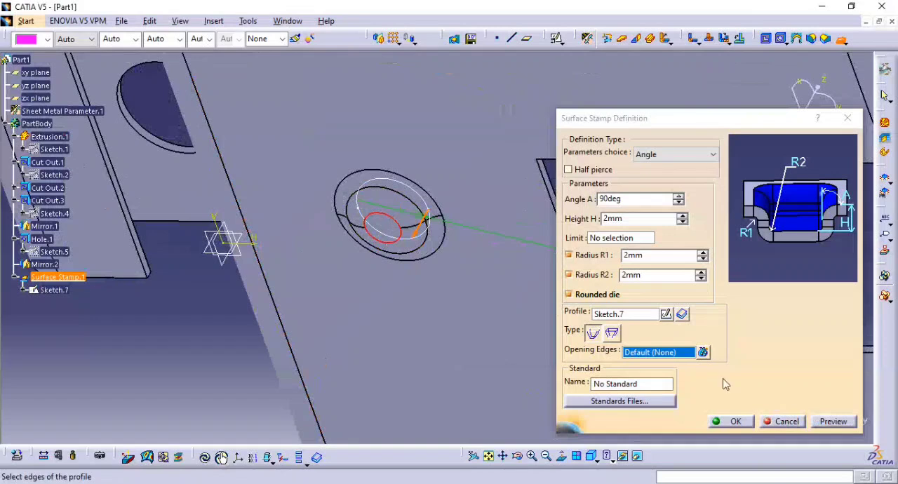
left_click(835, 422)
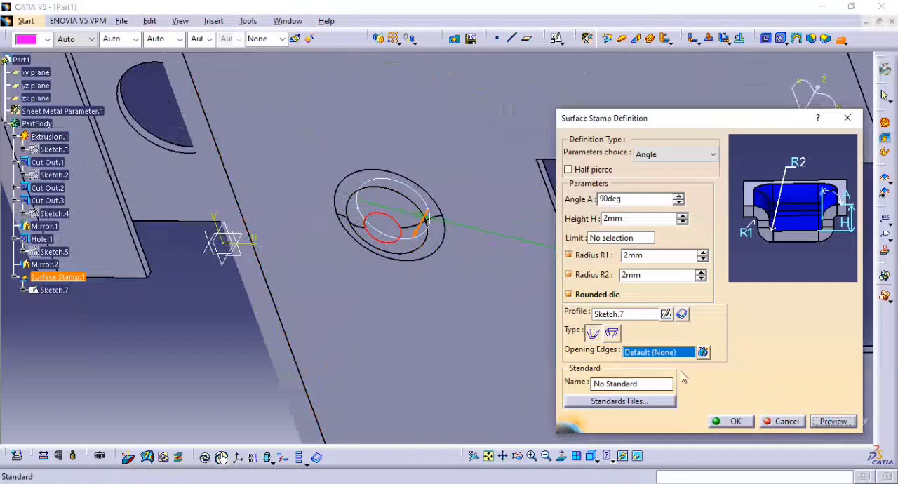
left_click(765, 424)
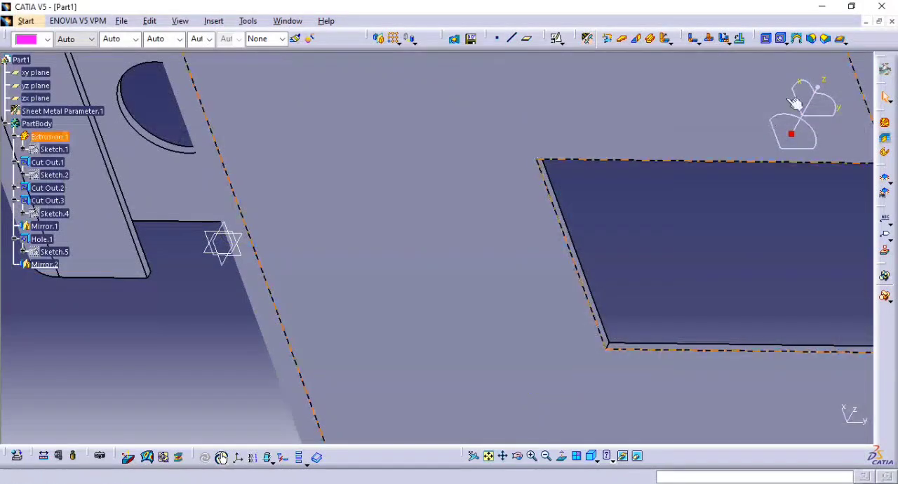
left_click(844, 40)
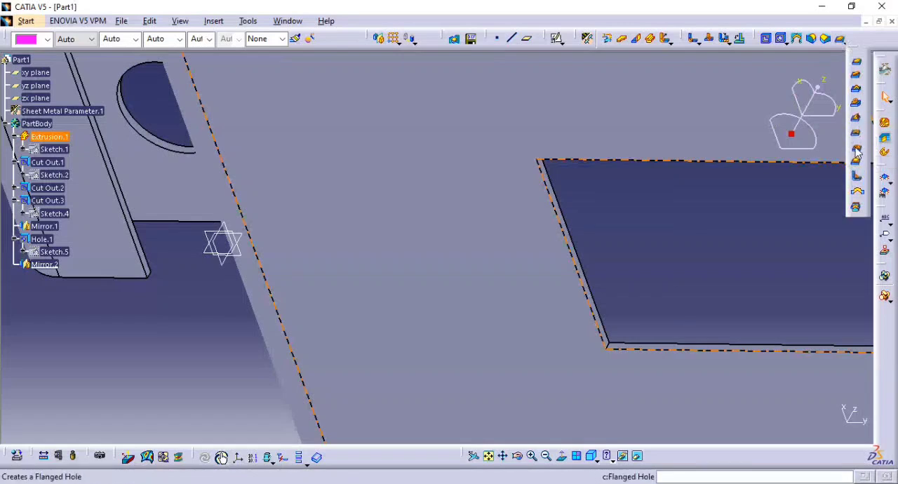
left_click(856, 146)
mouse_move(507, 260)
middle_mouse_down()
mouse_move(448, 197)
mouse_move(425, 327)
mouse_move(411, 224)
mouse_move(293, 189)
mouse_move(301, 326)
mouse_move(443, 280)
middle_mouse_up()
left_click(411, 224)
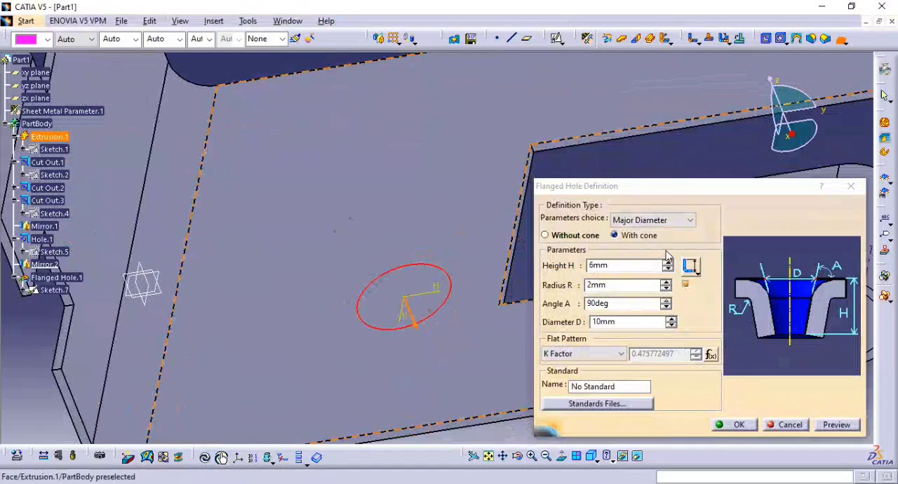
left_click(784, 426)
Create a positioned sketch on the base flange's face and draw a circle about 3.4 mm in radius on the vertical axis, between bend and end cutout.
middle_click_drag(618, 194, 603, 204, "ctrl")
left_click(558, 41)
left_click(402, 234)
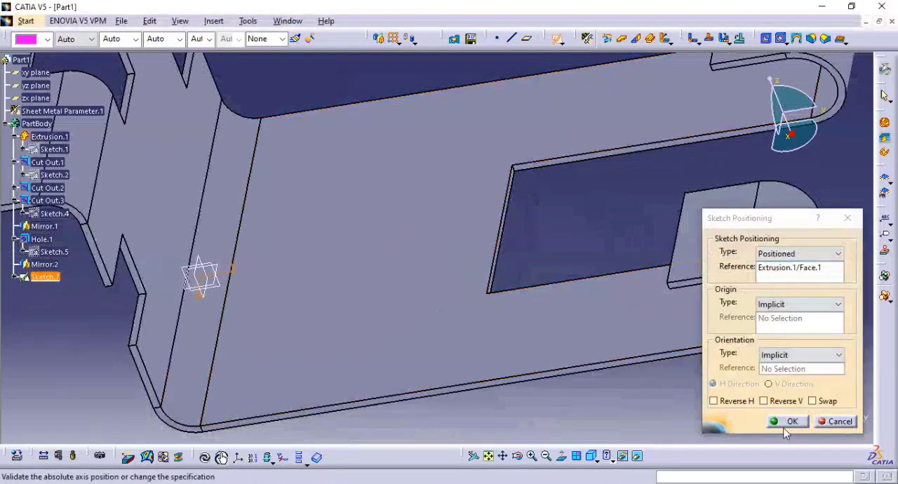
left_click(787, 422)
mouse_move(423, 143)
middle_mouse_down("ctrl")
mouse_move(477, 241)
mouse_move(461, 226)
middle_mouse_up("ctrl")
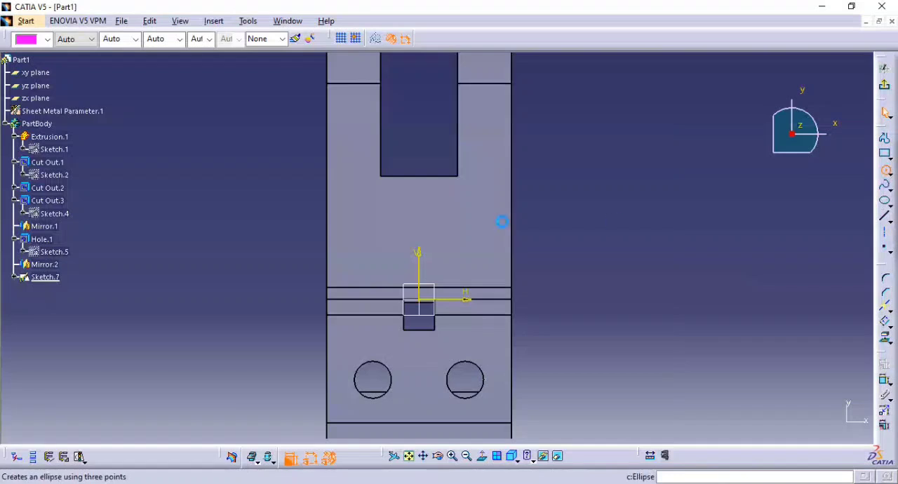
left_click(418, 218)
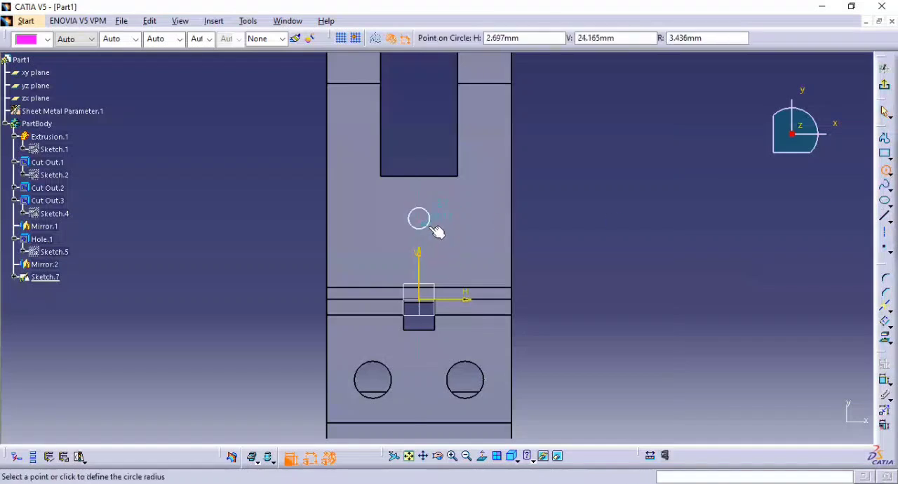
left_click(427, 226)
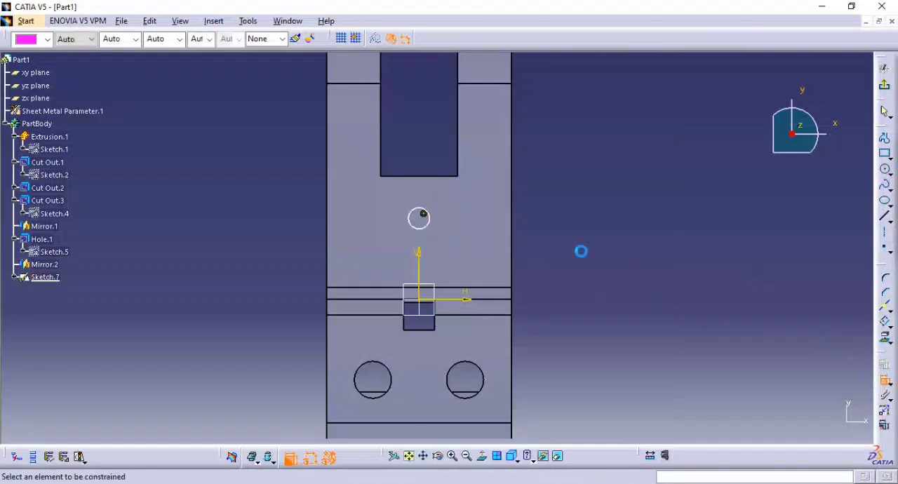
Set the diameter of the circle on the base flange to 8 mm.
left_click(434, 223)
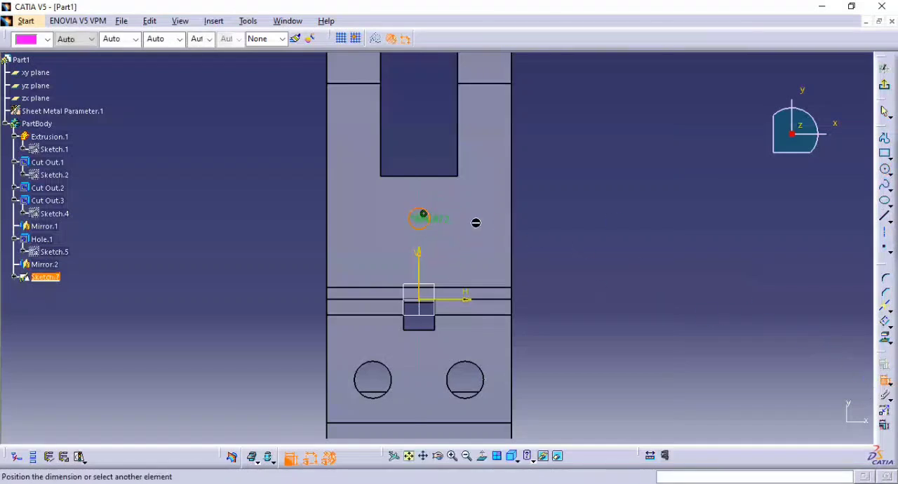
left_click(546, 244)
double_click(540, 240)
type("8")
key("Return")
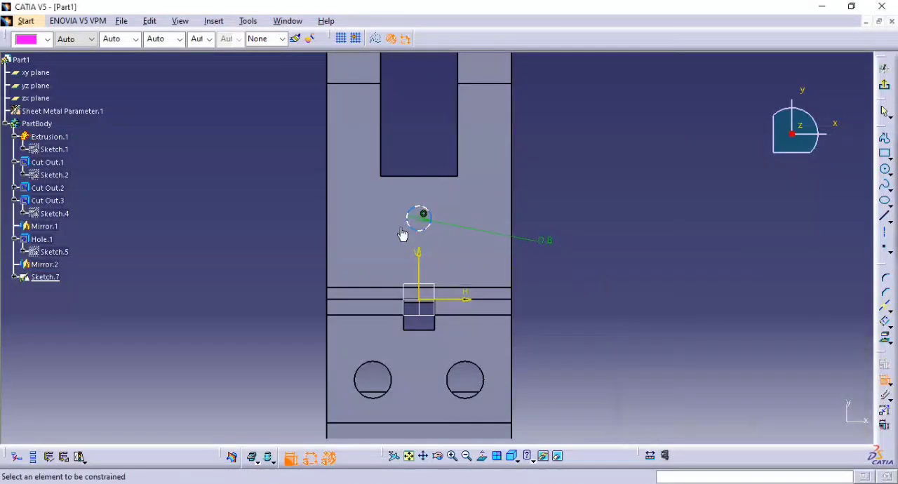
Set the circle centre's distance from the base flange's bend line to 12 mm, as in the reference drawing, and exit the sketch.
left_click(421, 223)
left_click(373, 289)
left_click(266, 226)
key("alt+Tab")
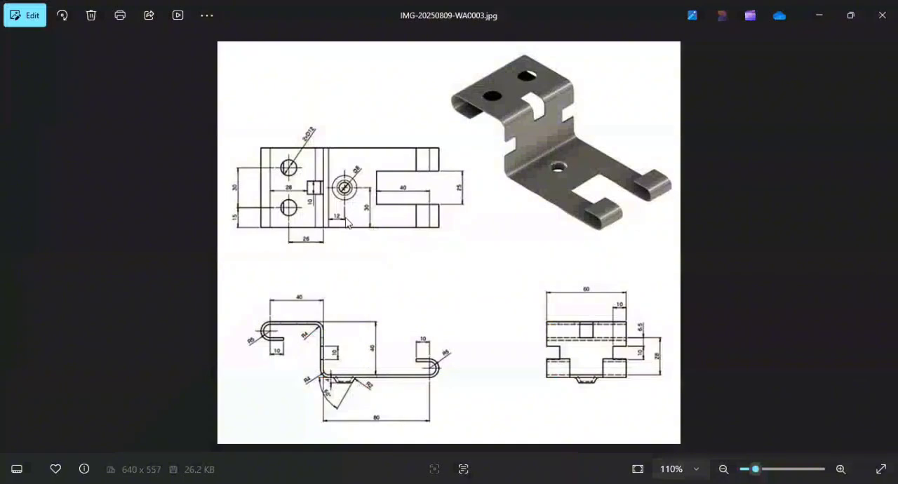
key("alt+Tab")
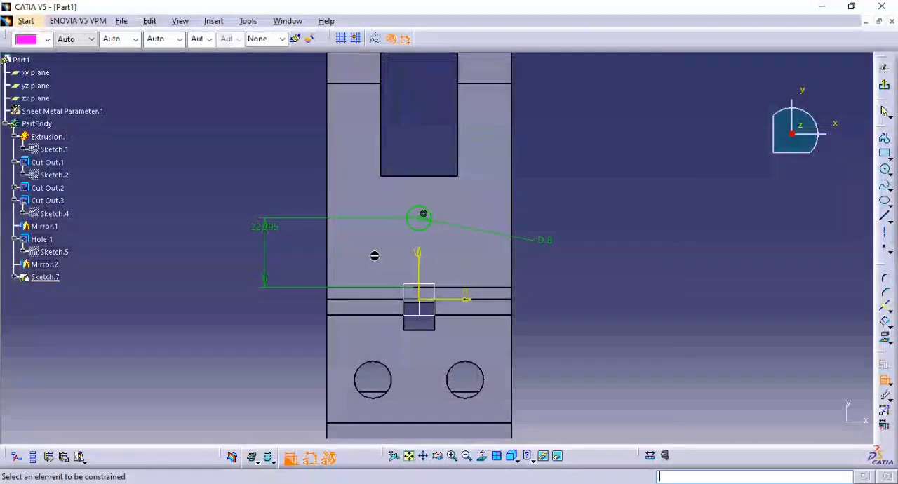
key("alt+Tab")
key("alt+Tab")
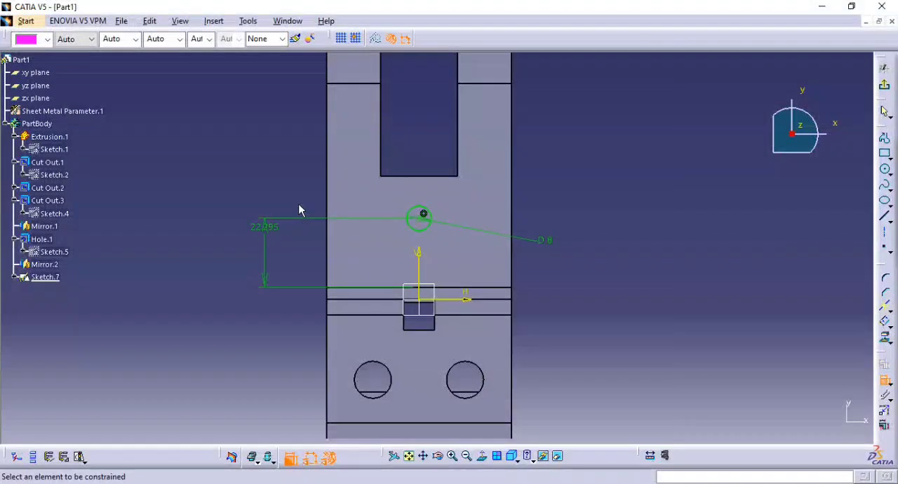
double_click(258, 226)
type("12")
key("Return")
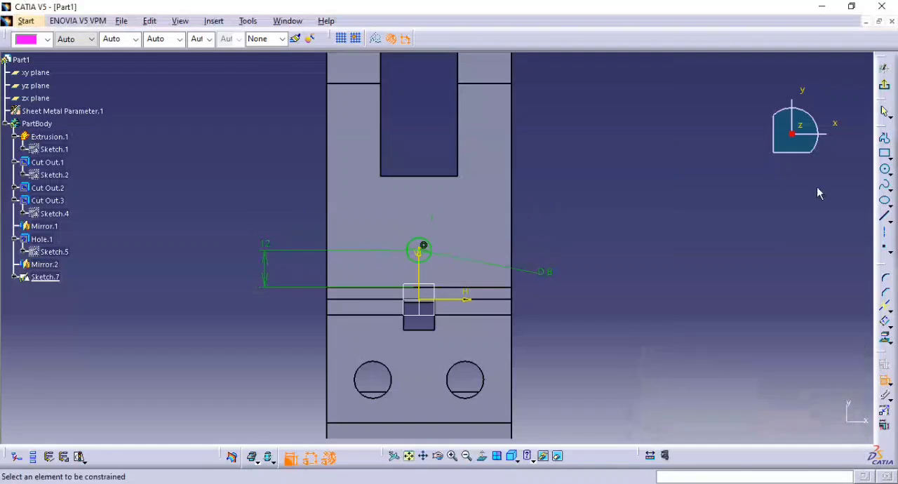
left_click(884, 84)
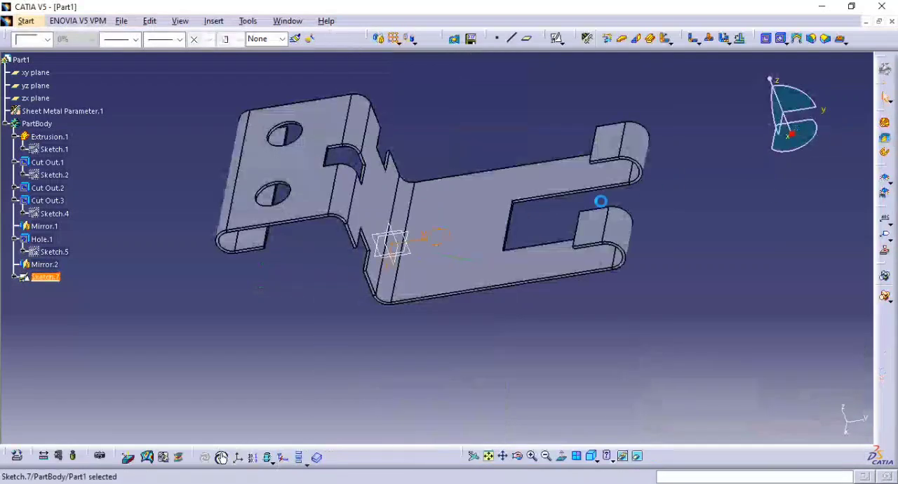
Start a surface stamp from the circle sketch, preview it, and preview it again with the alternative profile type.
middle_click_drag(545, 254, 494, 285, "ctrl")
scroll(446, 282, "down", 1)
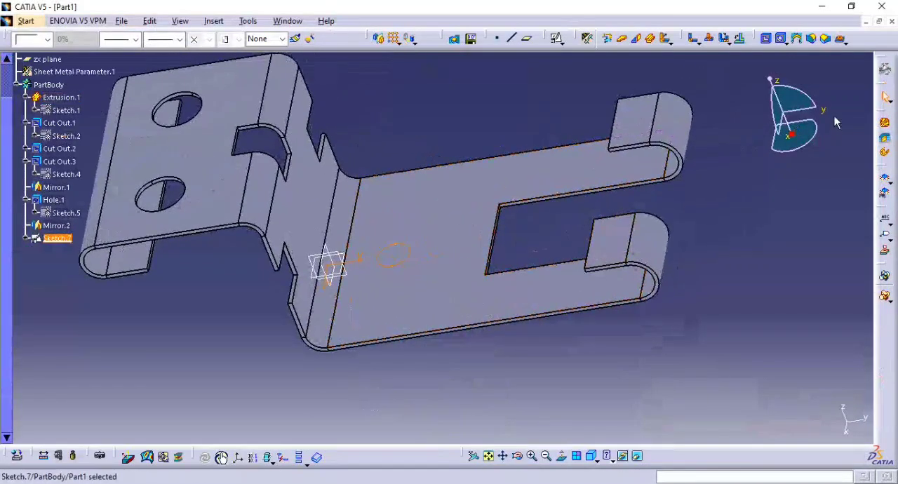
left_click(844, 42)
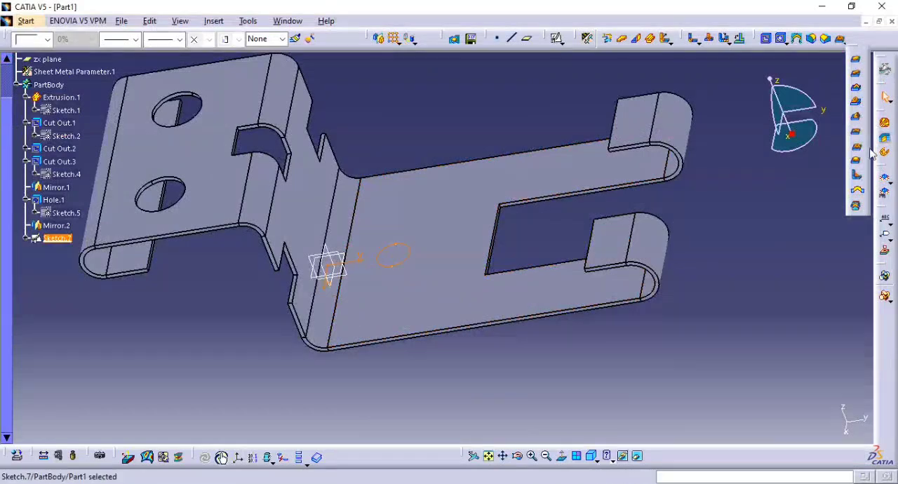
left_click(857, 147)
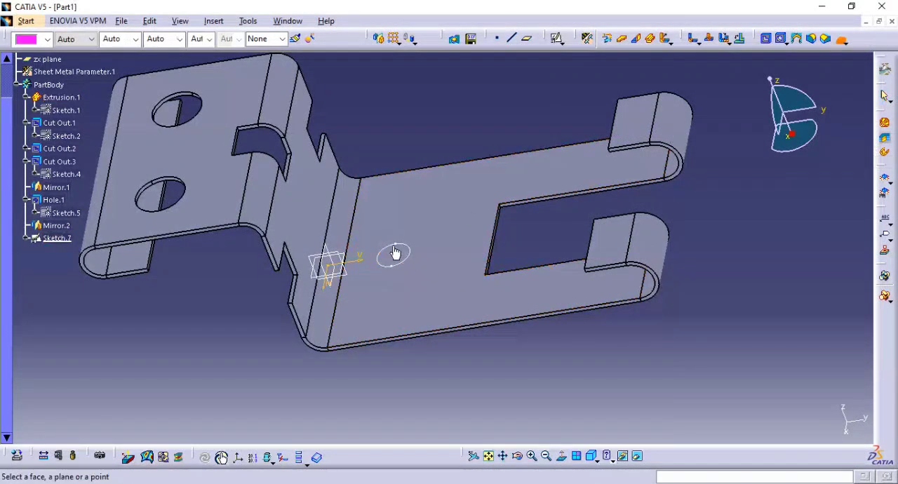
left_click(849, 45)
left_click(855, 60)
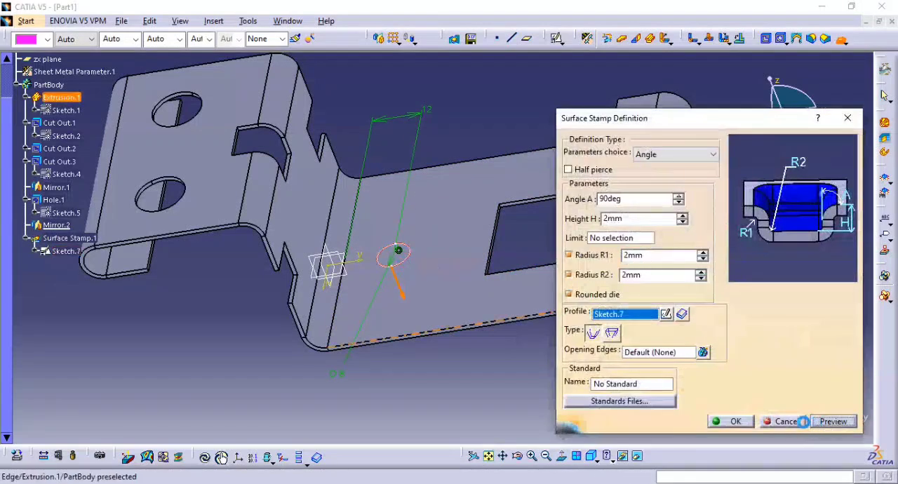
middle_click_drag(376, 290, 358, 204)
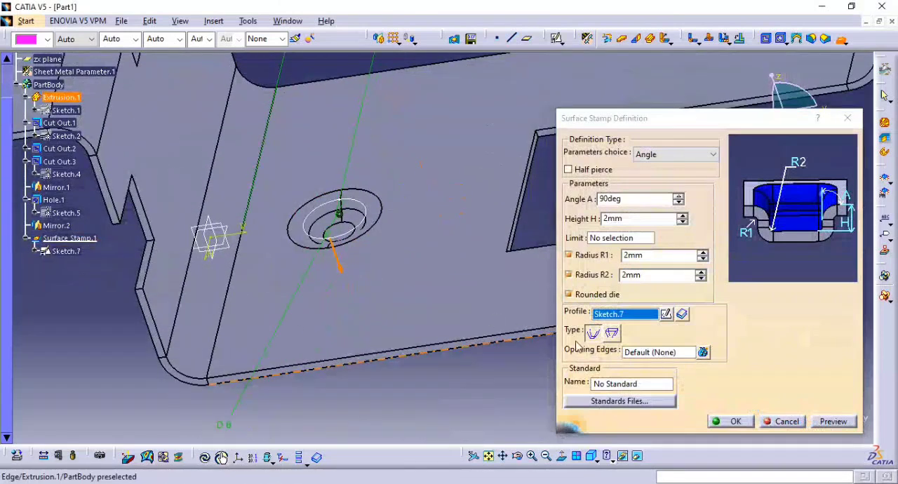
left_click(612, 334)
left_click(842, 422)
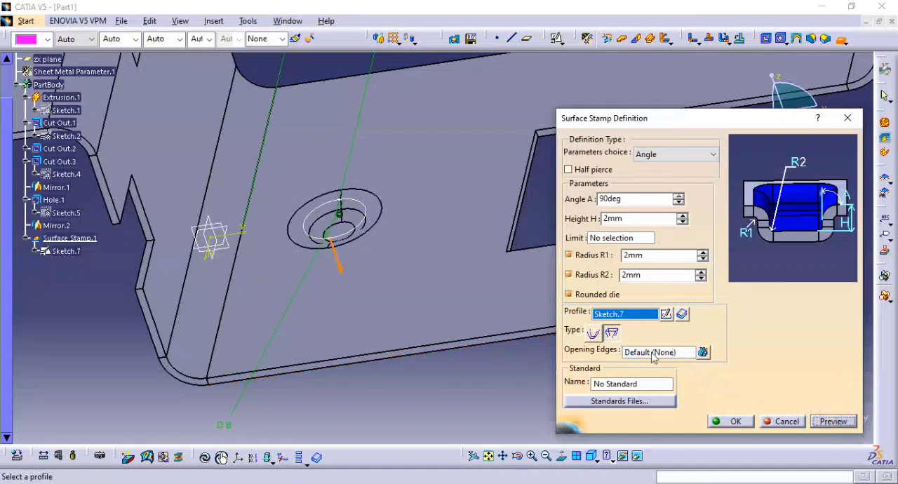
Try to open the stamp by picking its small lower circular edge as the opening edge, preview it, and cancel the feature.
left_click(667, 353)
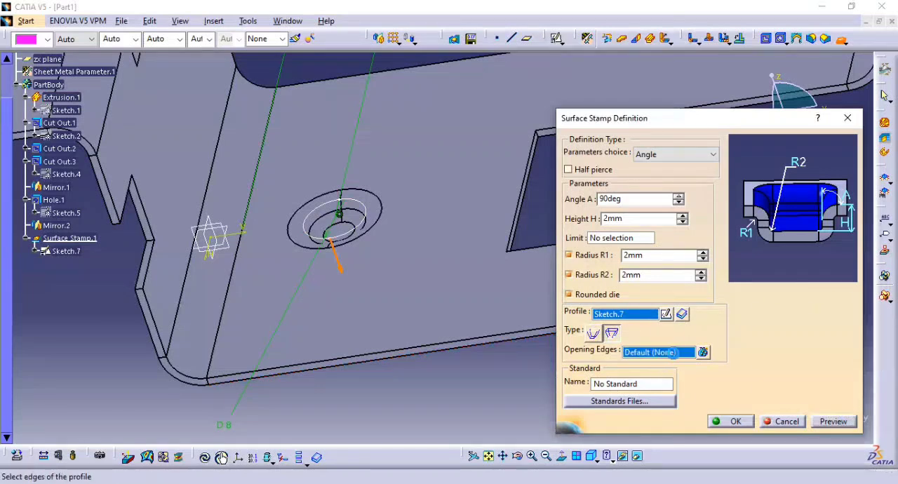
middle_click_drag(347, 251, 344, 173)
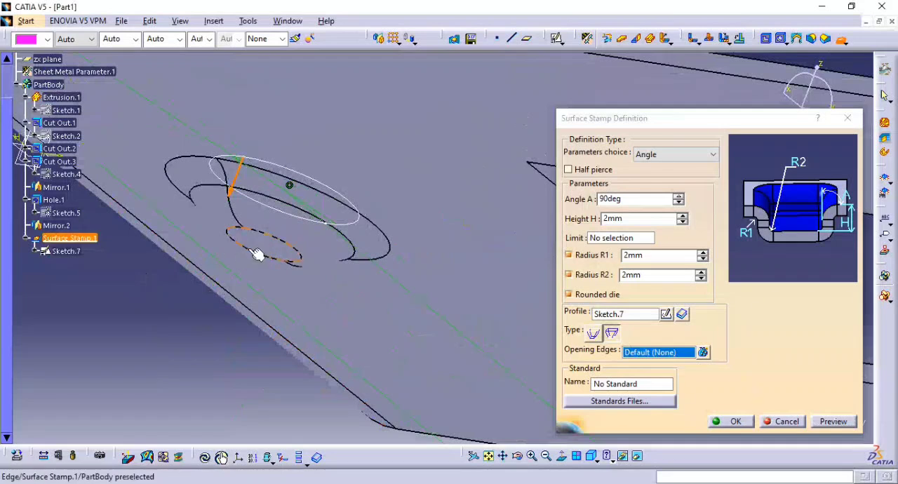
left_click(254, 254)
left_click(833, 421)
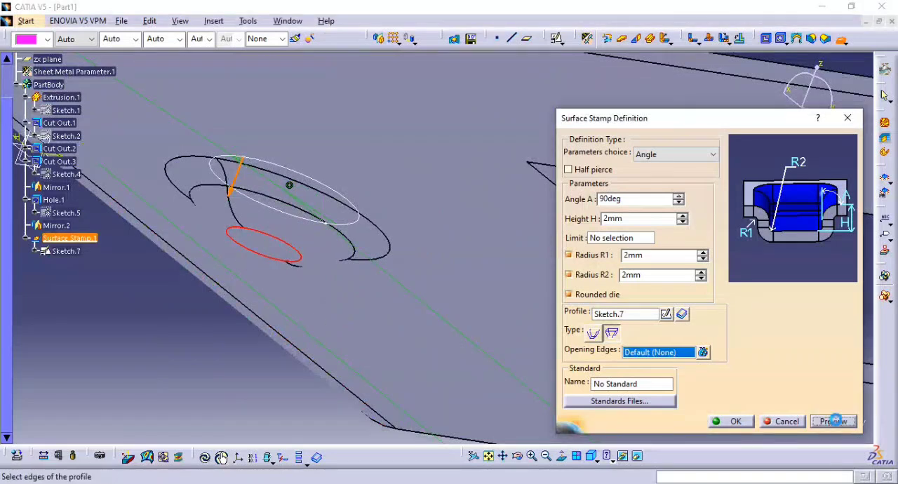
left_click(780, 421)
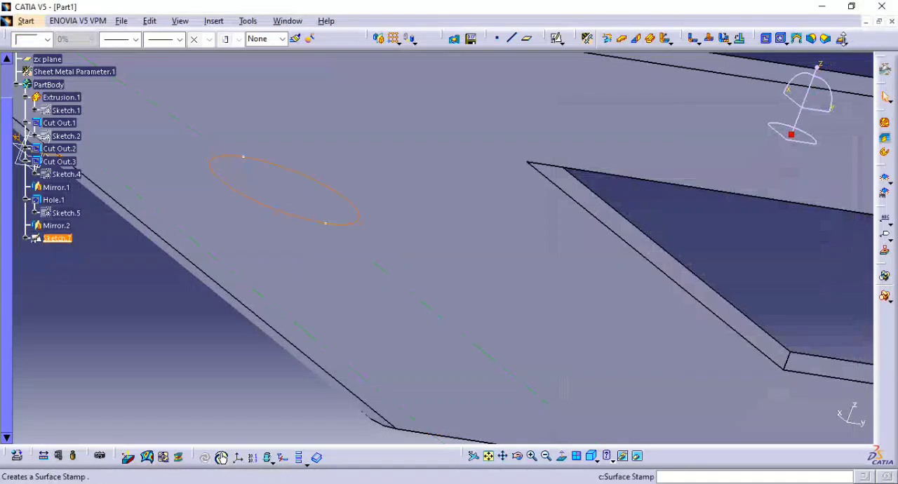
Start a flanged cutout from the circle sketch, set its angle to 50 degrees, and preview it.
left_click(841, 41)
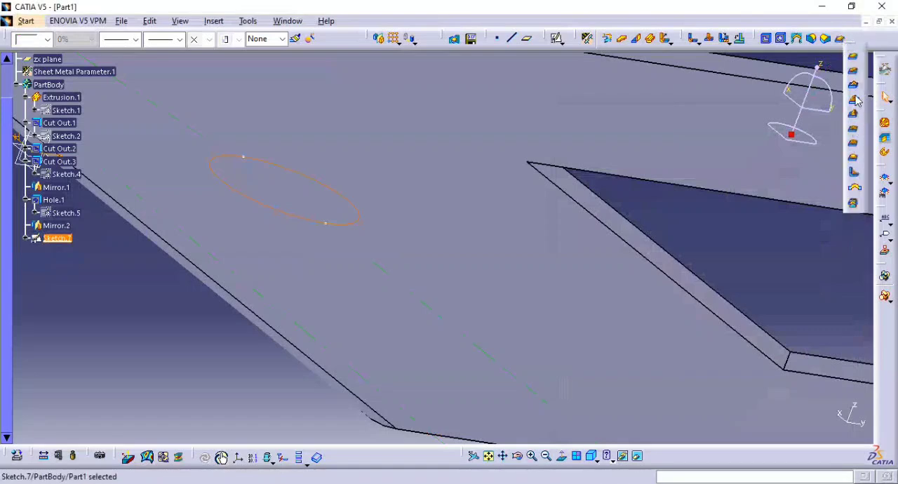
left_click(855, 101)
mouse_move(254, 107)
middle_mouse_down()
mouse_move(253, 152)
mouse_move(304, 334)
mouse_move(357, 183)
mouse_move(360, 245)
middle_mouse_up()
mouse_move(161, 229)
middle_mouse_down()
mouse_move(126, 199)
mouse_move(115, 132)
middle_mouse_up()
mouse_move(218, 174)
middle_mouse_down()
mouse_move(224, 206)
mouse_move(371, 190)
mouse_move(393, 200)
middle_mouse_up()
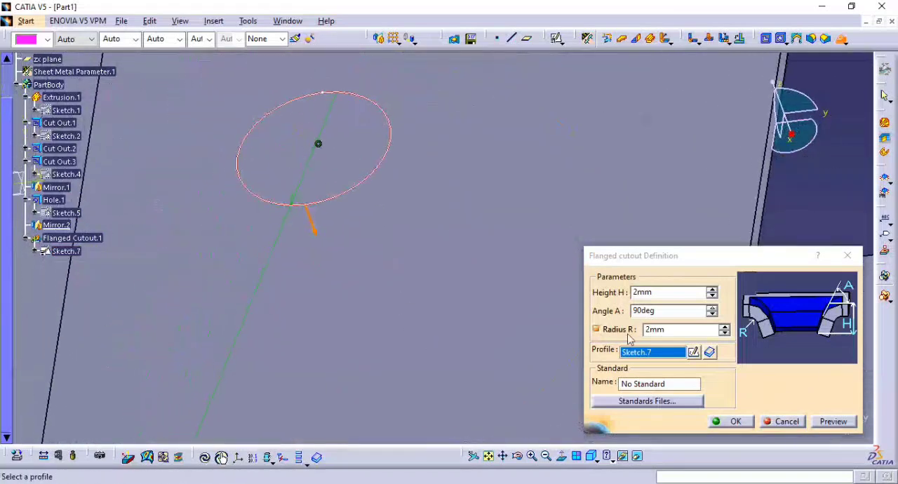
double_click(671, 309)
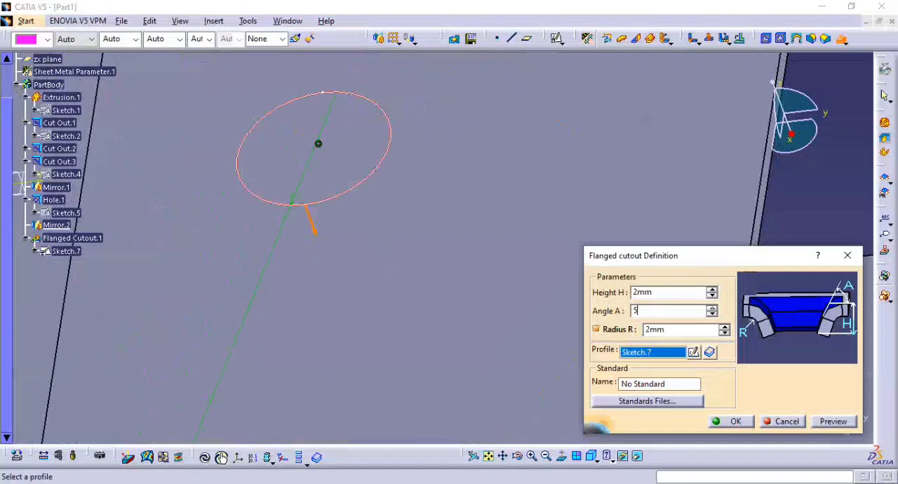
left_click(835, 422)
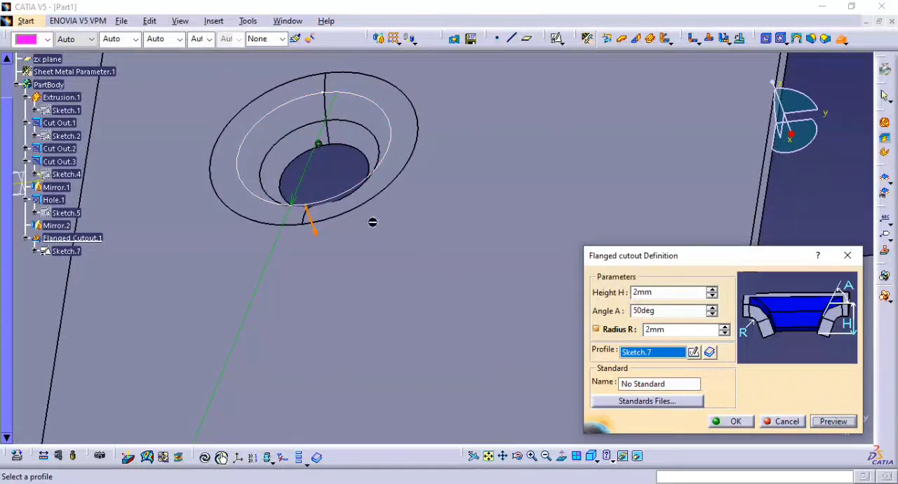
Set the flanged cutout's height to 3.14 mm and create the feature.
middle_click_drag(315, 195, 449, 331)
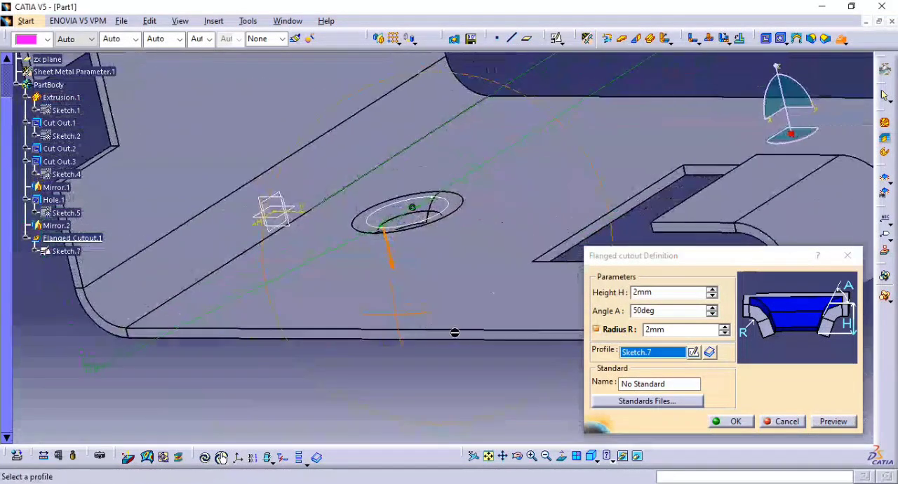
double_click(668, 291)
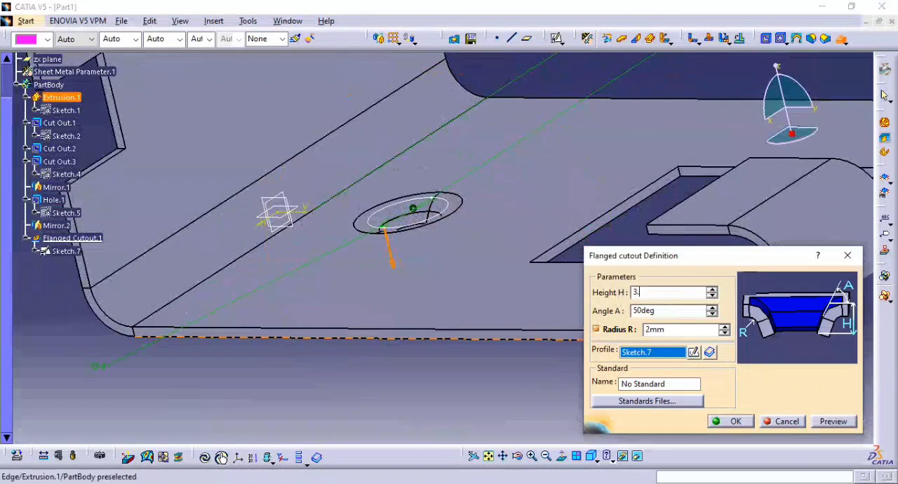
type("3.14")
key("Return")
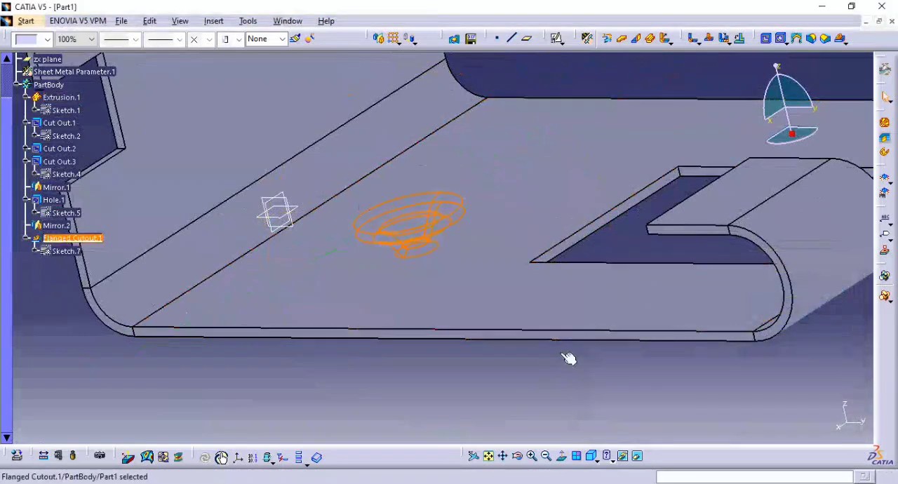
middle_click_drag(507, 376, 594, 293)
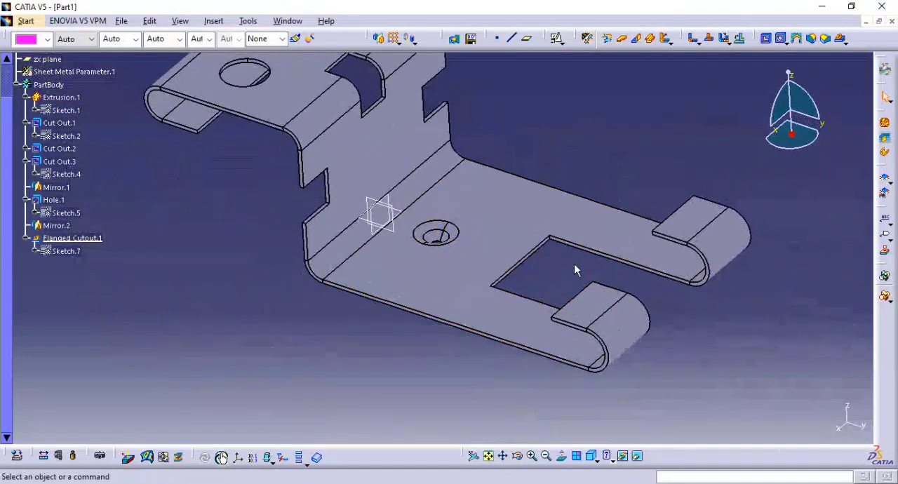
middle_click_drag(523, 274, 537, 317)
middle_click_drag(488, 192, 500, 234)
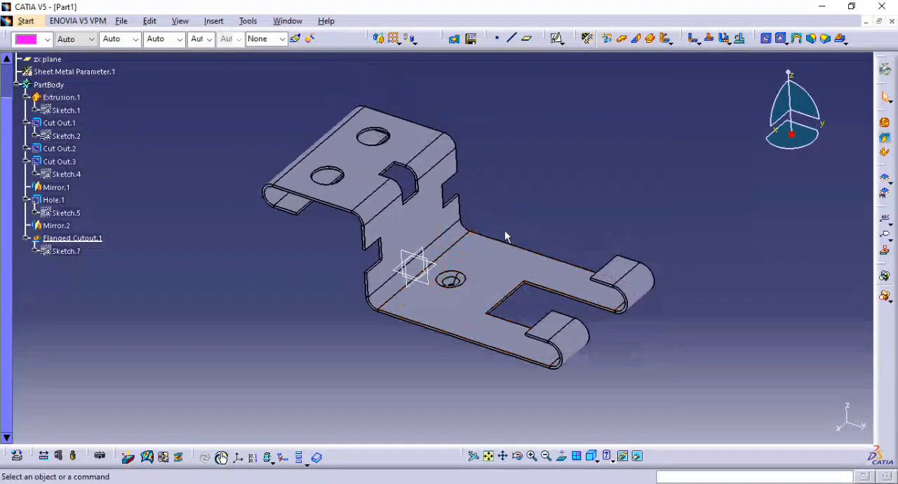